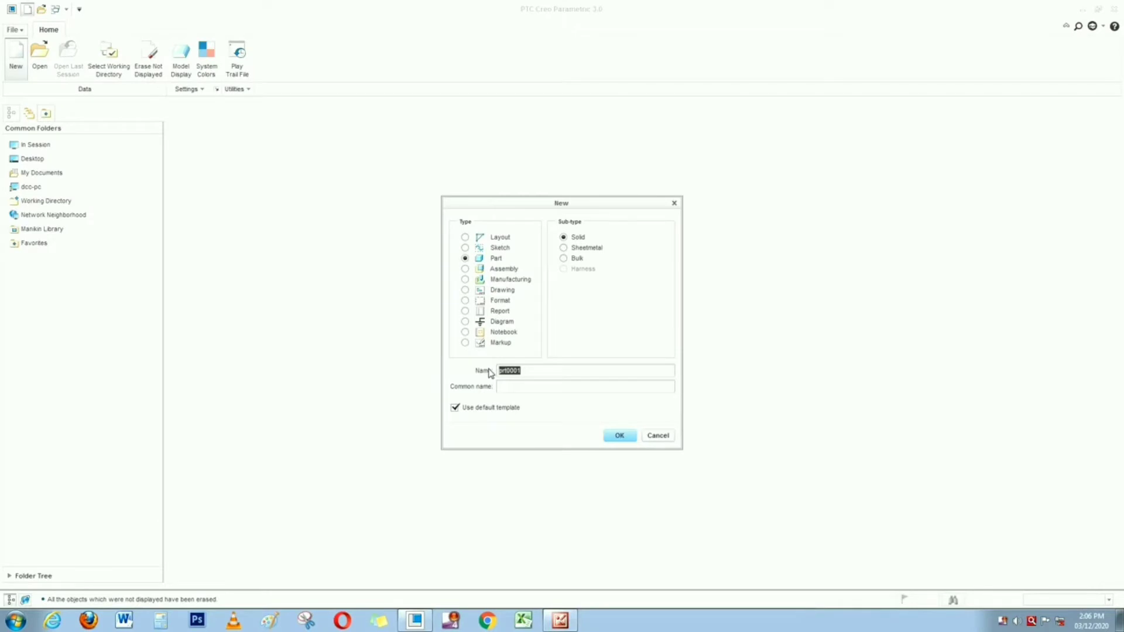
Create a solid part named Lower_Housing with the inlbs_part_solid template instead of the default, entering the modeler's name in MODELED_BY
type("Lower_Housing")
left_click(455, 410)
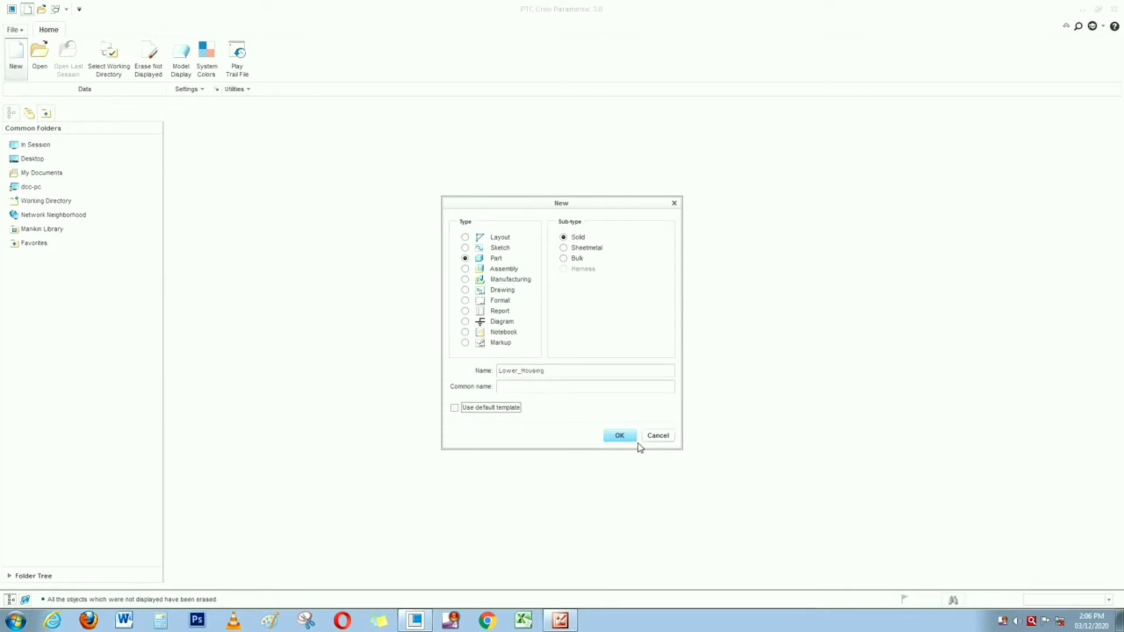
left_click(619, 436)
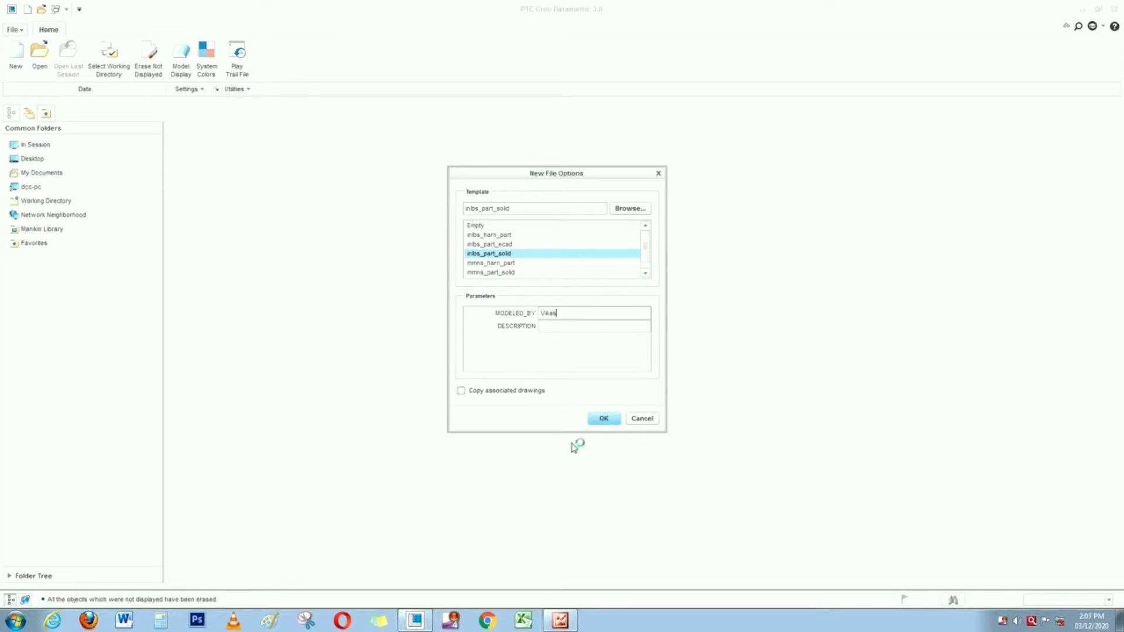
left_click(603, 419)
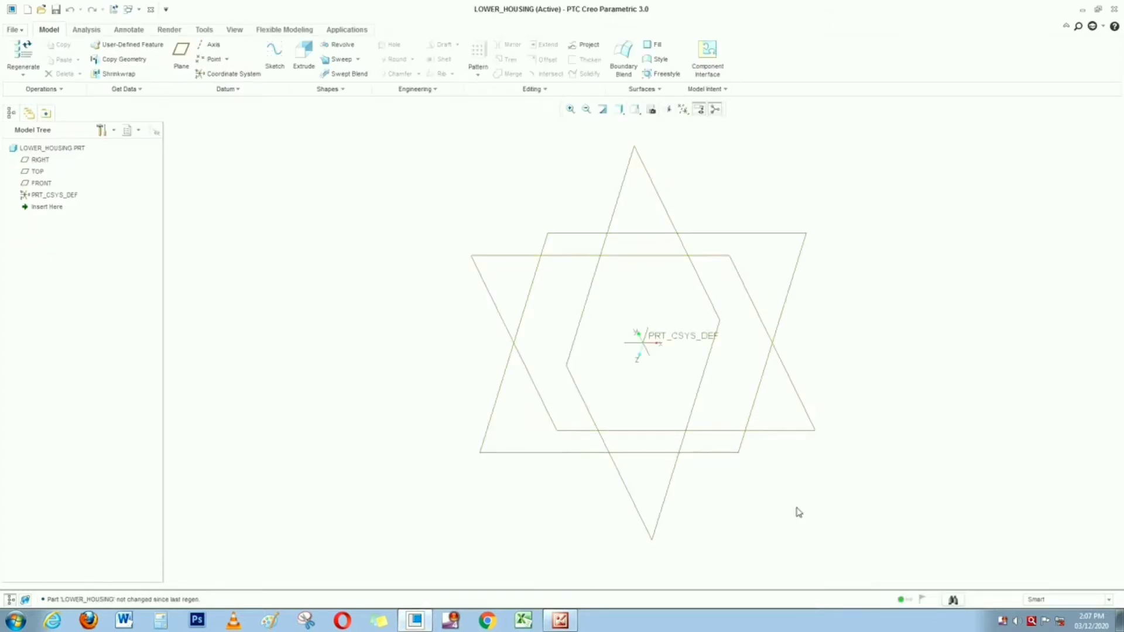
Draw vertical and horizontal centerlines through the origin in the sketch of the first extrusion
left_click(553, 618)
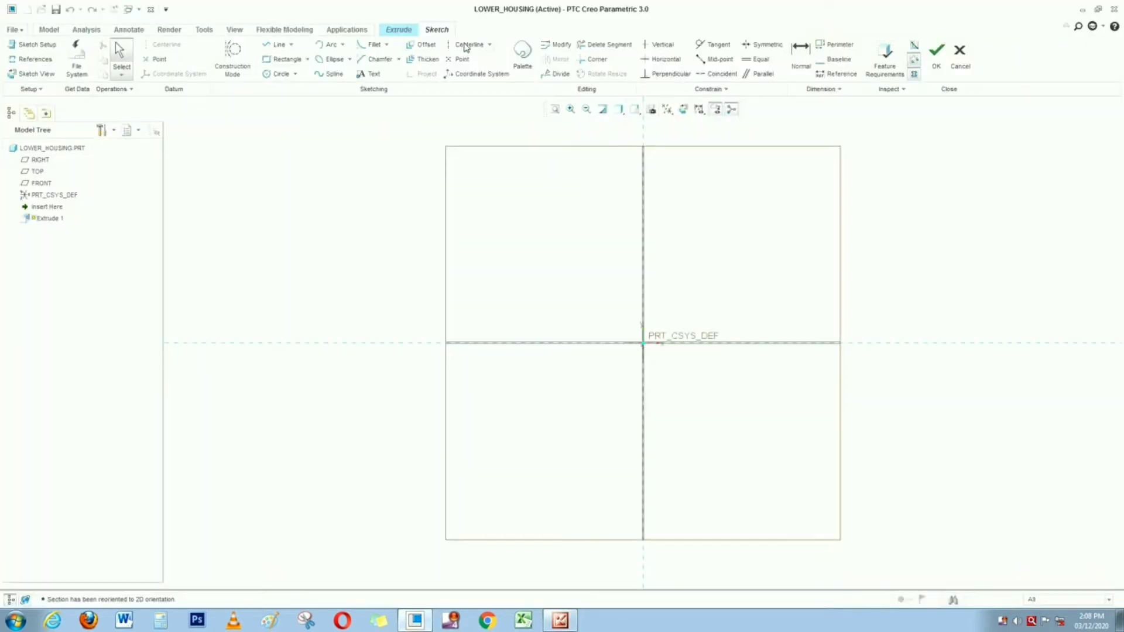
left_click(466, 45)
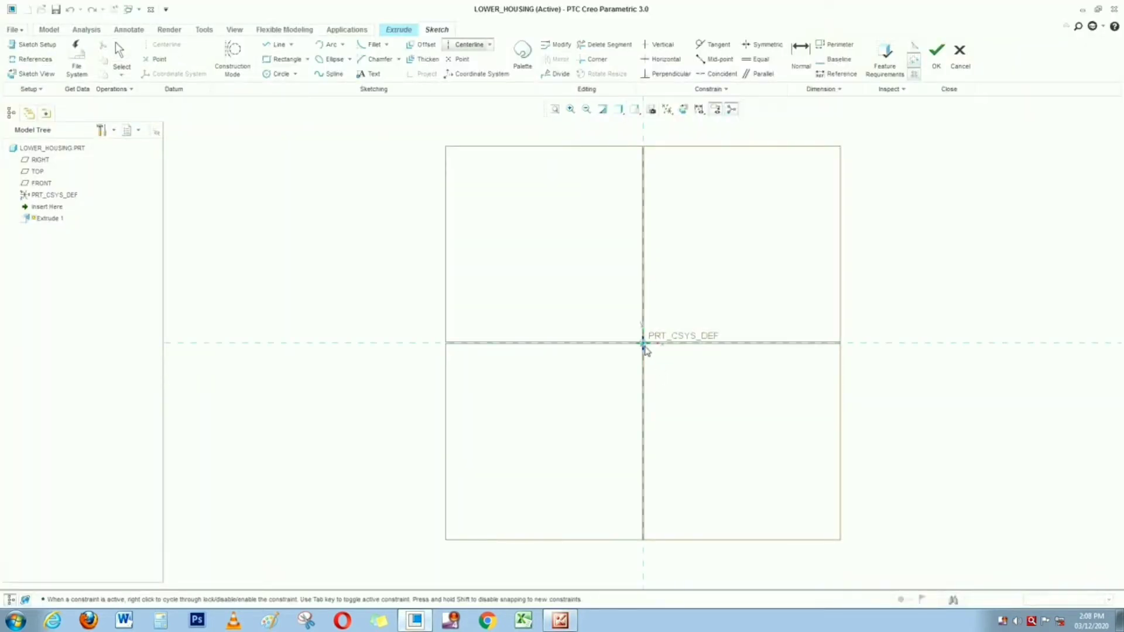
left_click(644, 344)
left_click(643, 309)
left_click(643, 344)
left_click(718, 343)
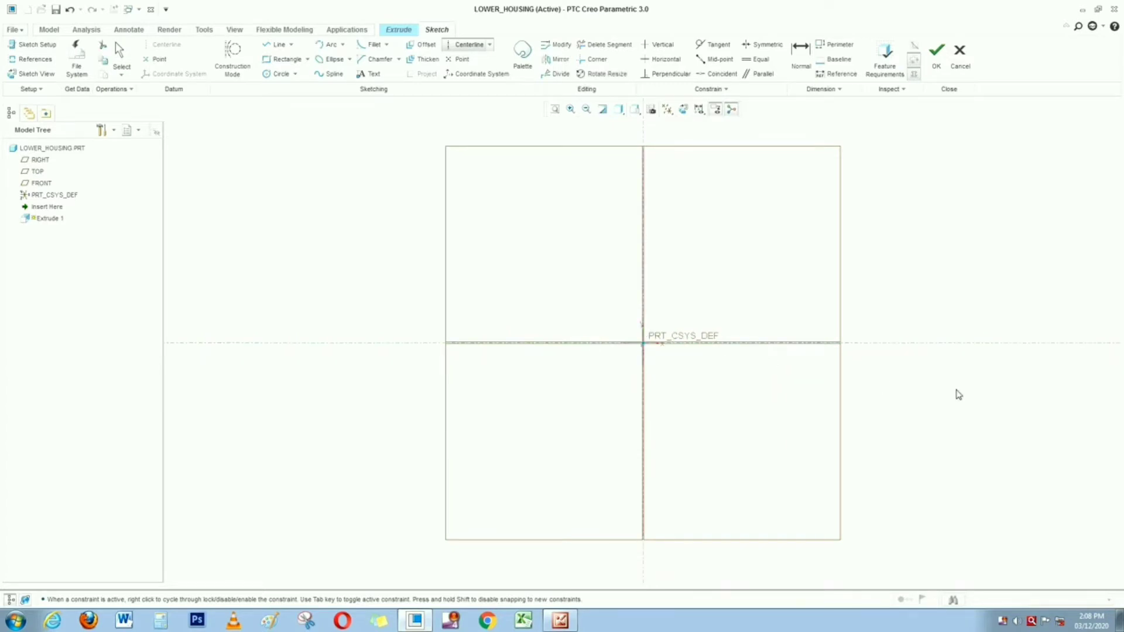
middle_click(955, 391)
Sketch a circle about 81 in diameter on the vertical centerline, centered about 82 above the origin
left_click(275, 74)
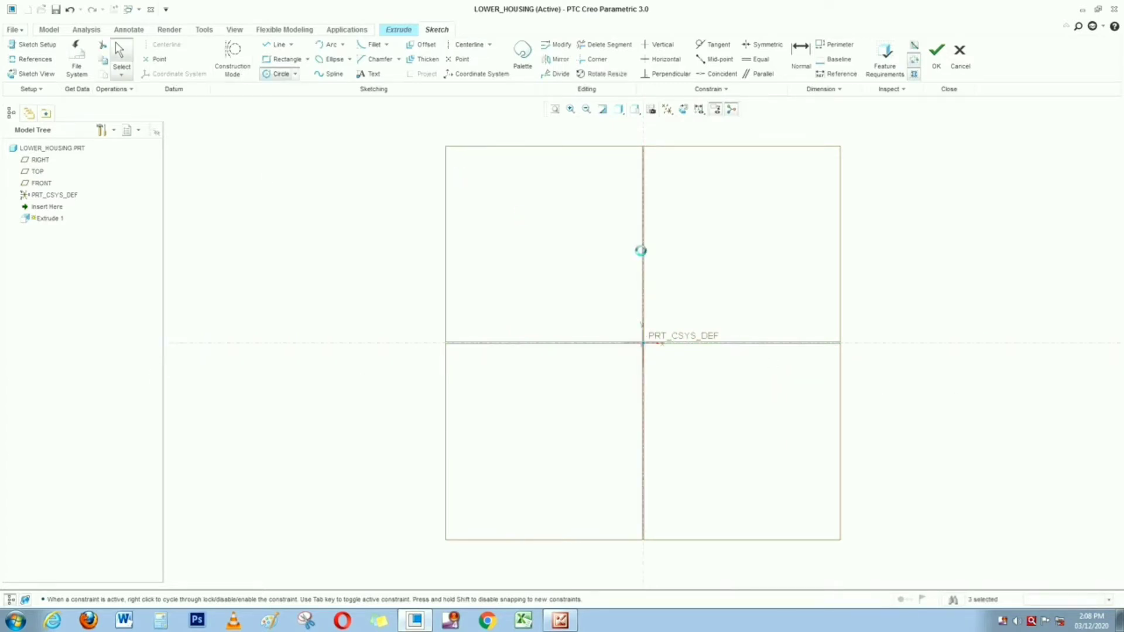
left_click(643, 279)
left_click(675, 275)
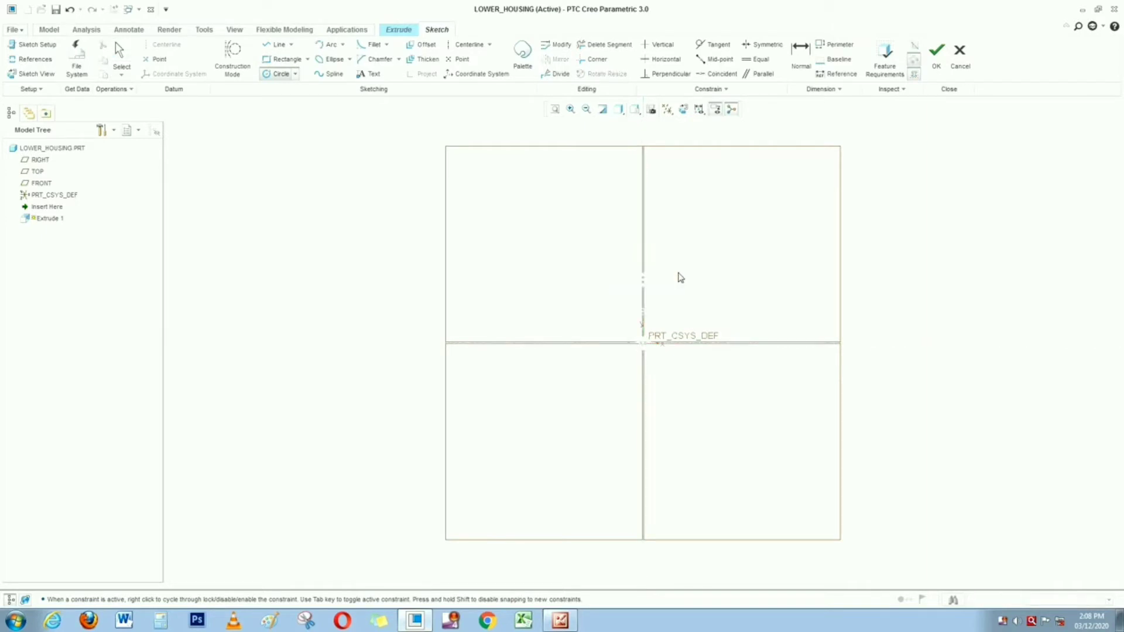
middle_click(614, 261)
Set the circle's diameter to 12 and its center height above the horizontal centerline to 6.5
double_click(588, 251)
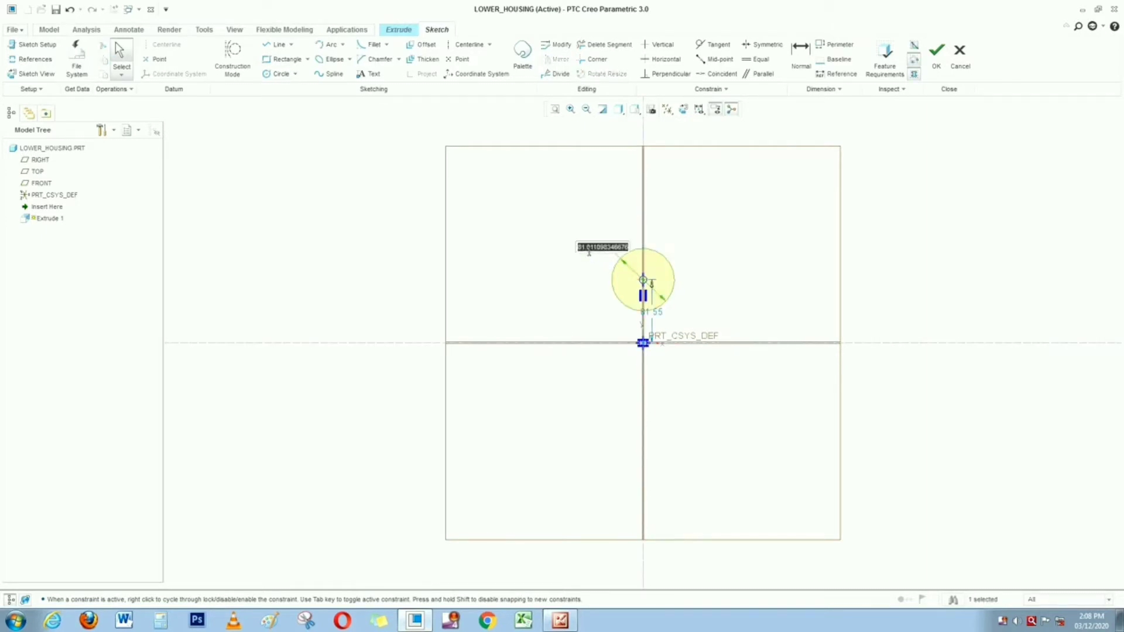
type("12")
key("Return")
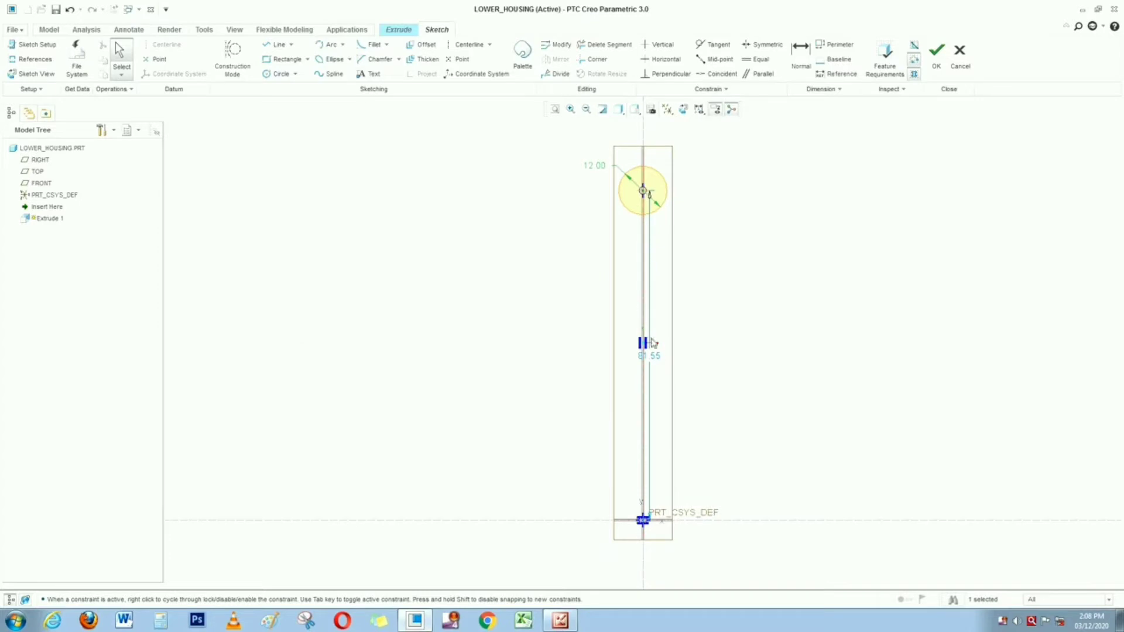
double_click(656, 355)
type("6.5")
key("Return")
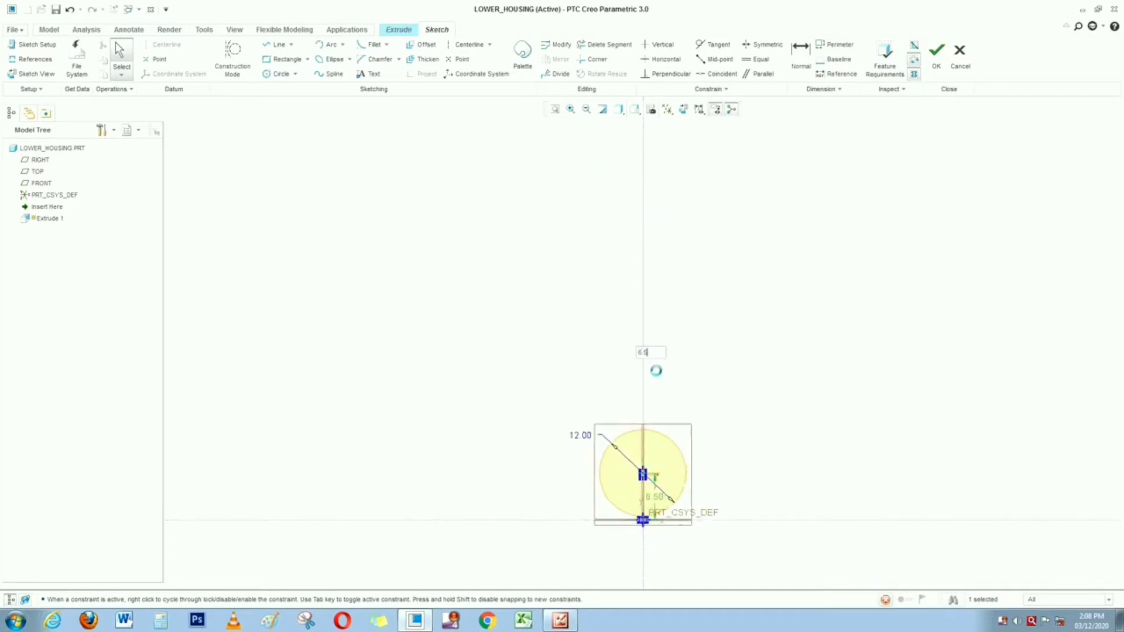
Draw a horizontal line across the circle through its center, from one side of the circumference to the other
left_click(269, 45)
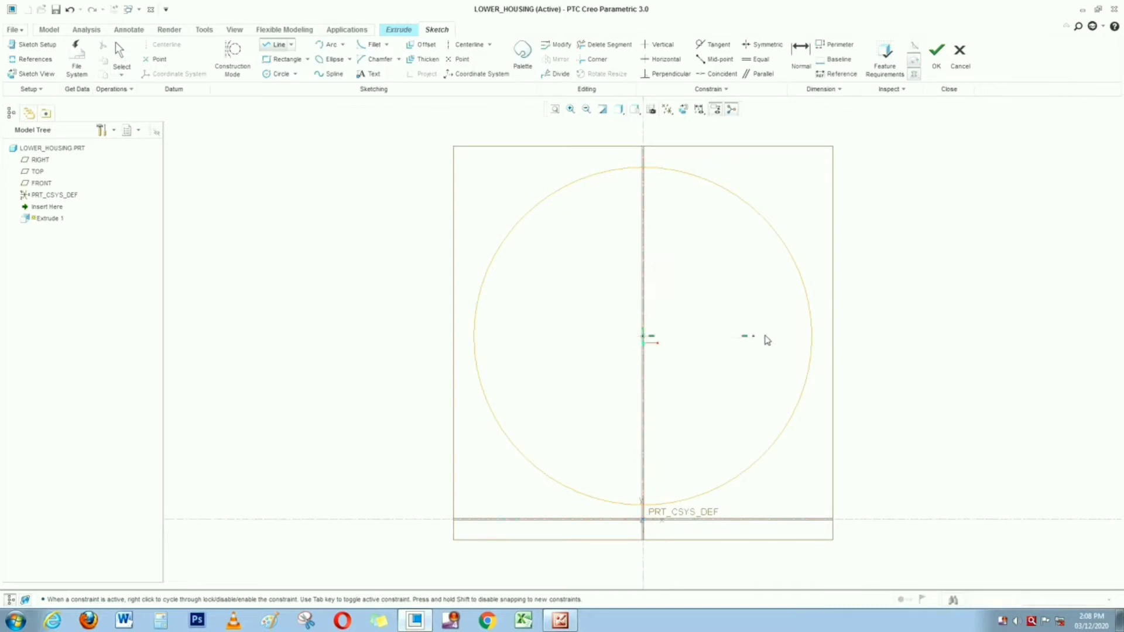
left_click(811, 335)
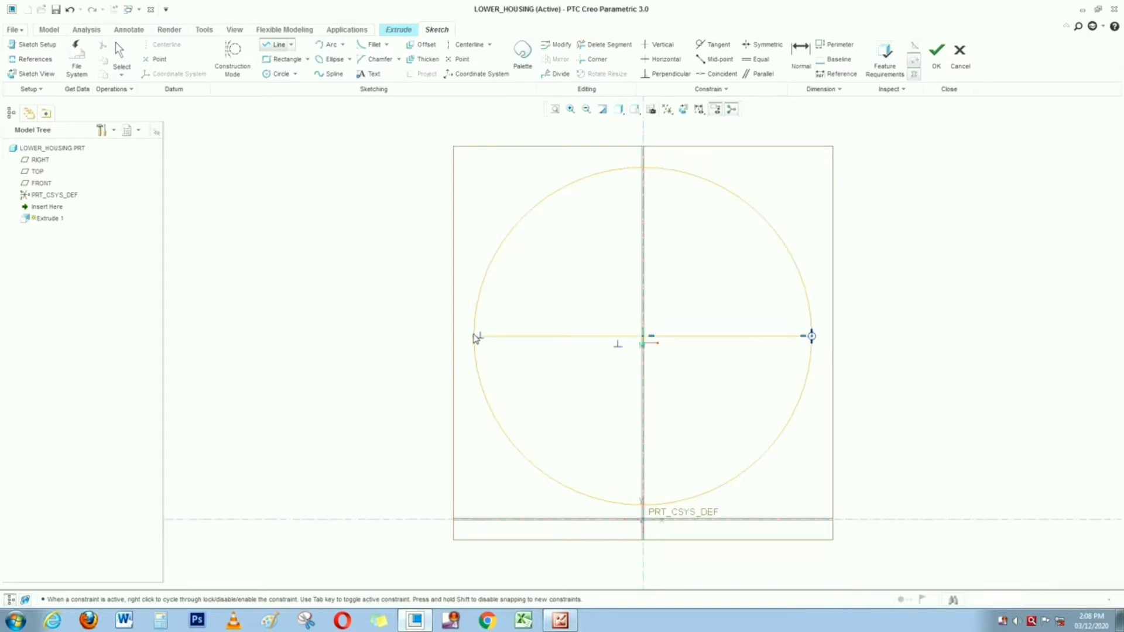
left_click(474, 335)
middle_click(432, 307)
Trim away the upper half of the circle to leave a closed semicircle, and finish the sketch
left_click(602, 48)
left_click_drag(529, 193, 781, 218)
middle_click(913, 255)
scroll(335, 206, "down", 1)
scroll(335, 205, "up", 3)
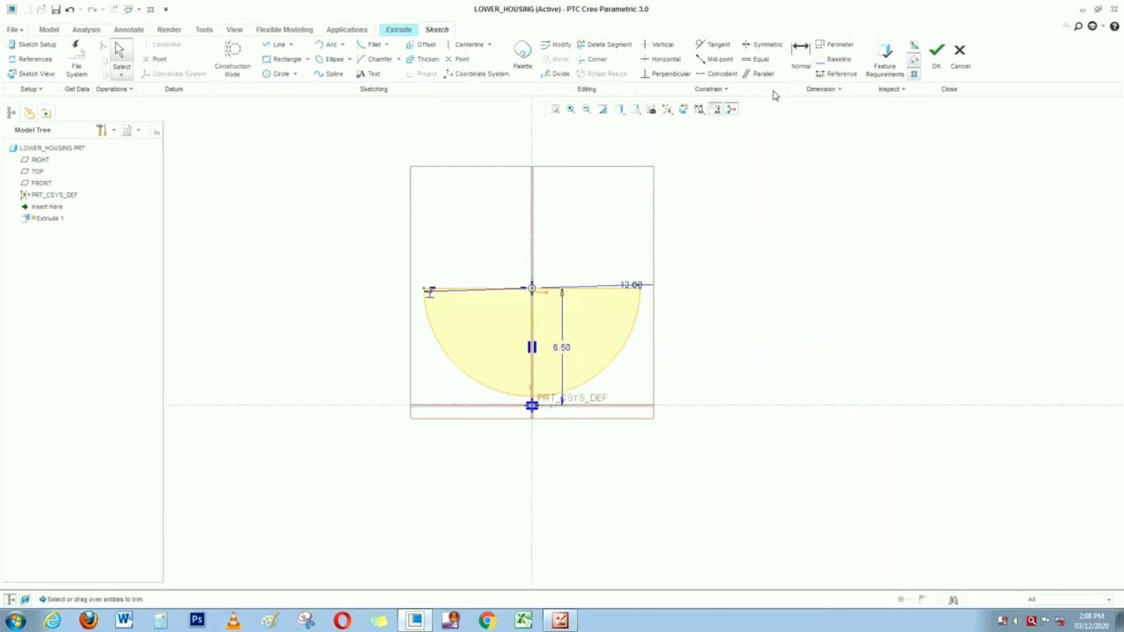
left_click(937, 66)
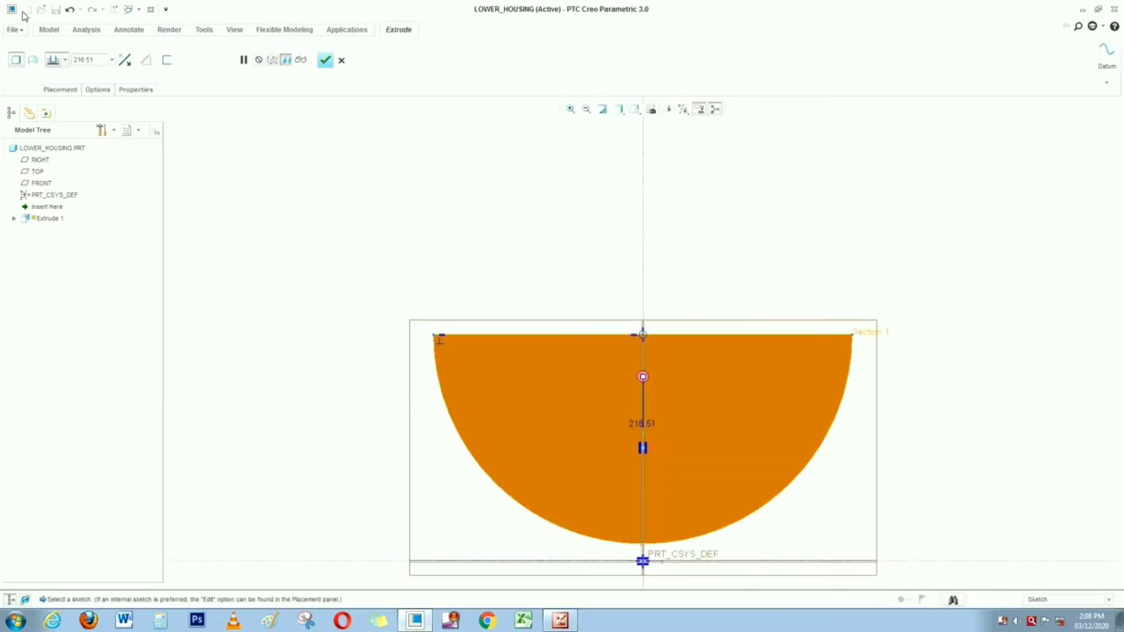
Extrude the semicircular profile symmetrically about the sketch plane to a total depth of 8
left_click(66, 62)
left_click(54, 95)
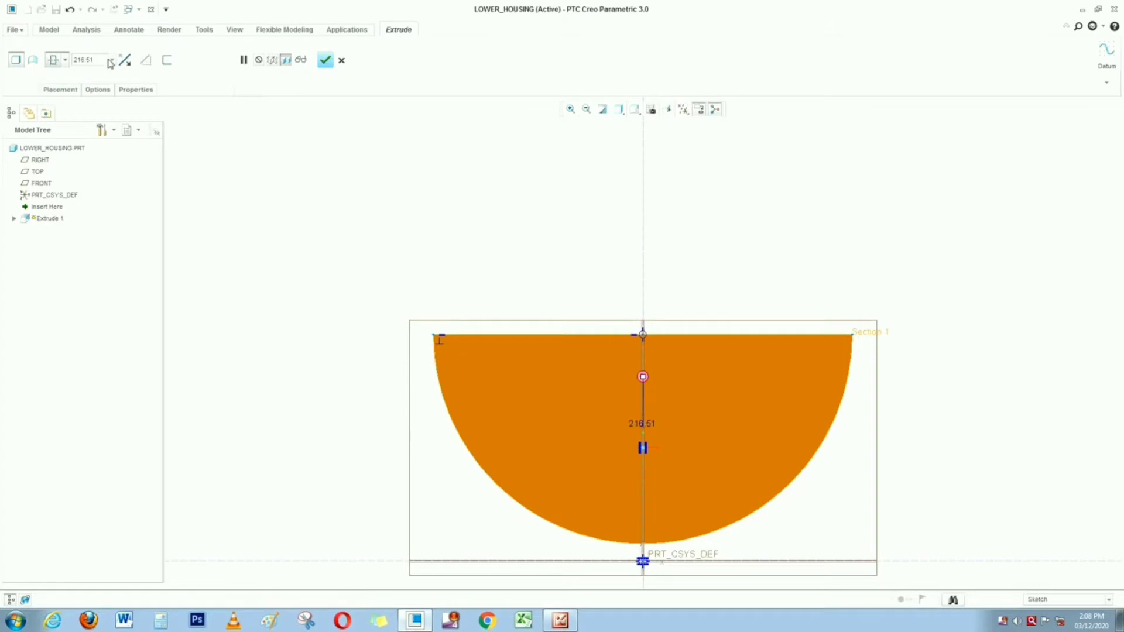
left_click(104, 61)
type("8")
key("Return")
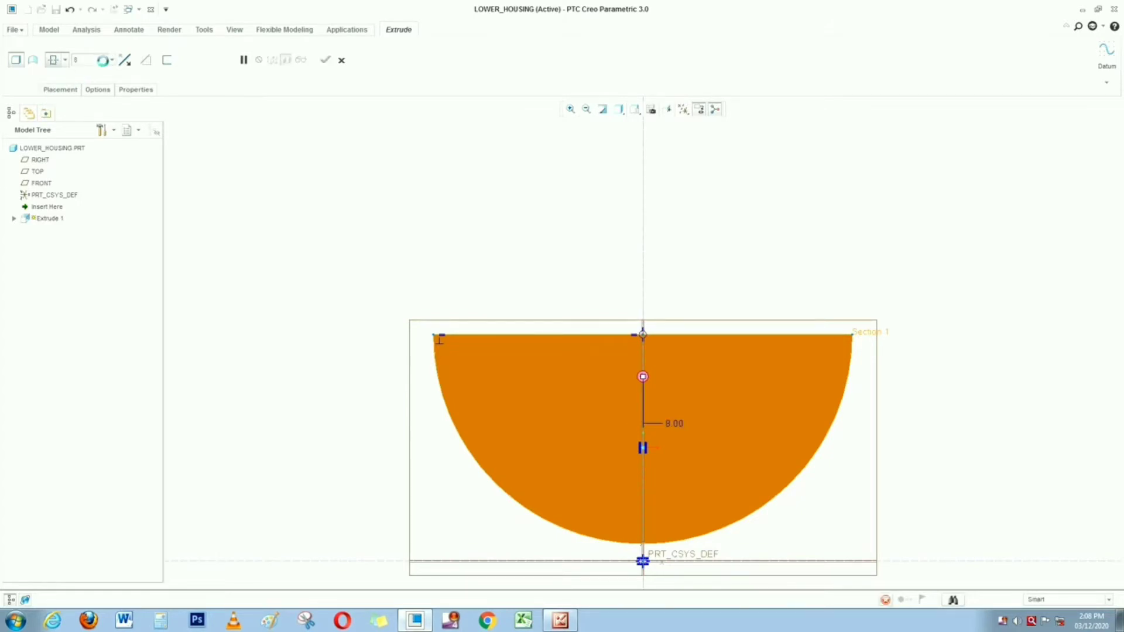
left_click(325, 61)
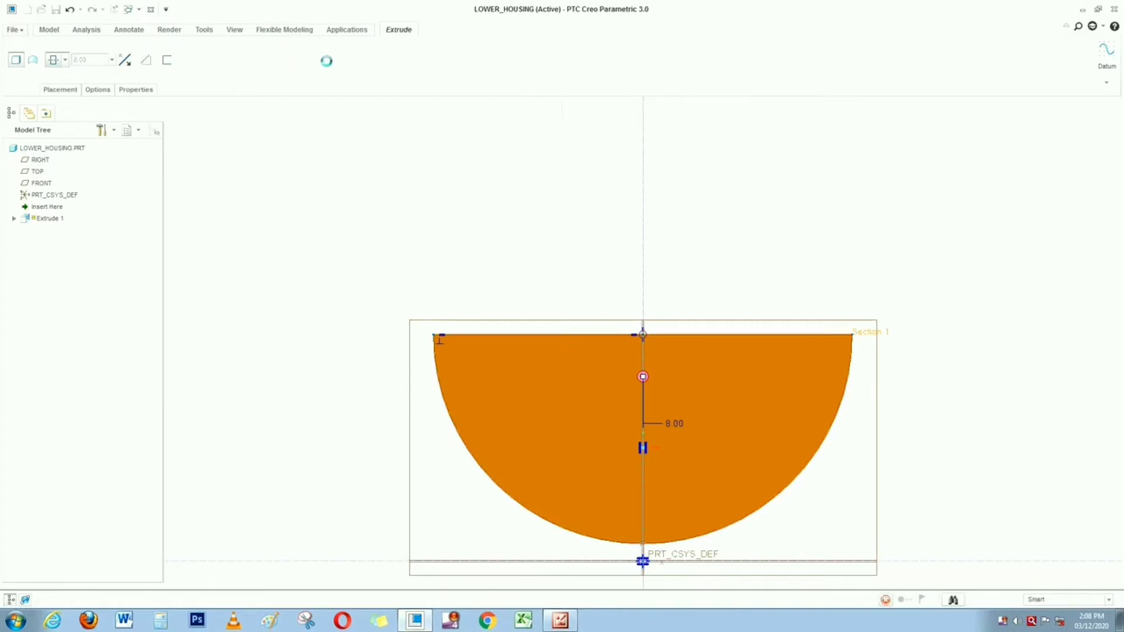
Shell the half cylinder with a wall thickness of 0.25, removing its flat upper face
mouse_move(749, 269)
middle_mouse_down()
mouse_move(723, 271)
mouse_move(732, 275)
middle_mouse_up()
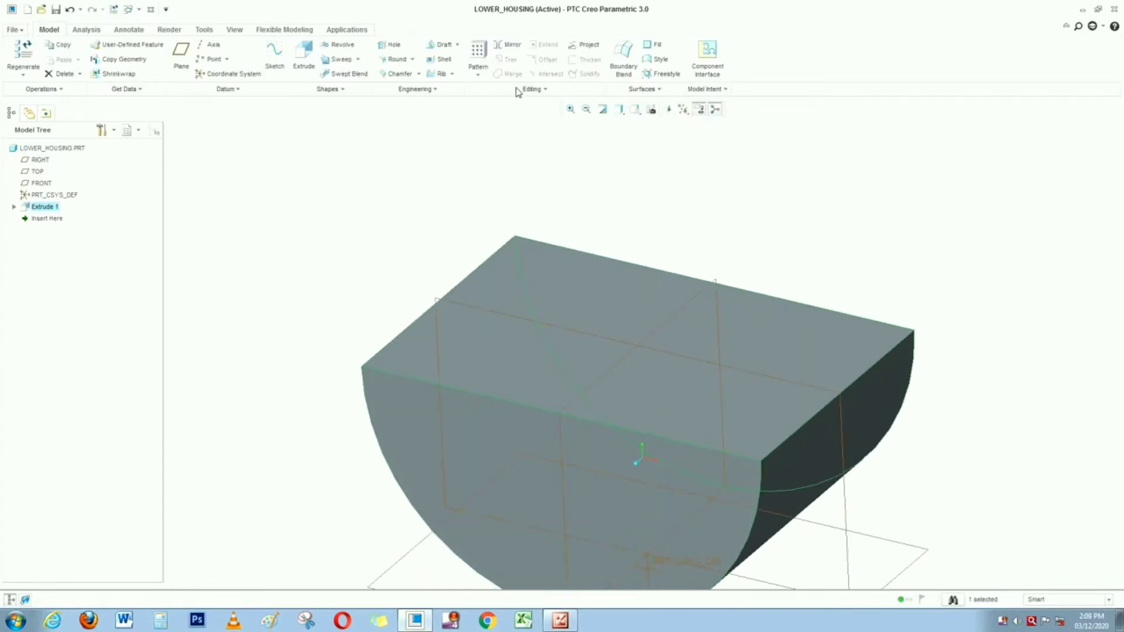
left_click(438, 60)
left_click(662, 297)
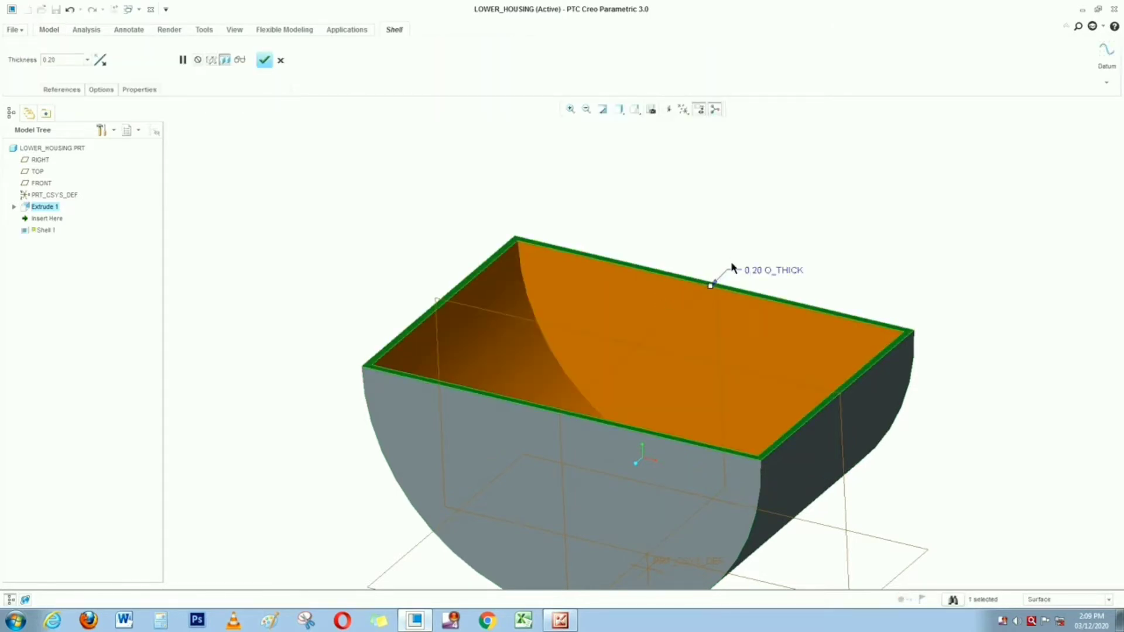
mouse_move(732, 268)
middle_mouse_down()
mouse_move(760, 310)
mouse_move(790, 279)
mouse_move(729, 307)
mouse_move(720, 372)
mouse_move(757, 321)
middle_mouse_up()
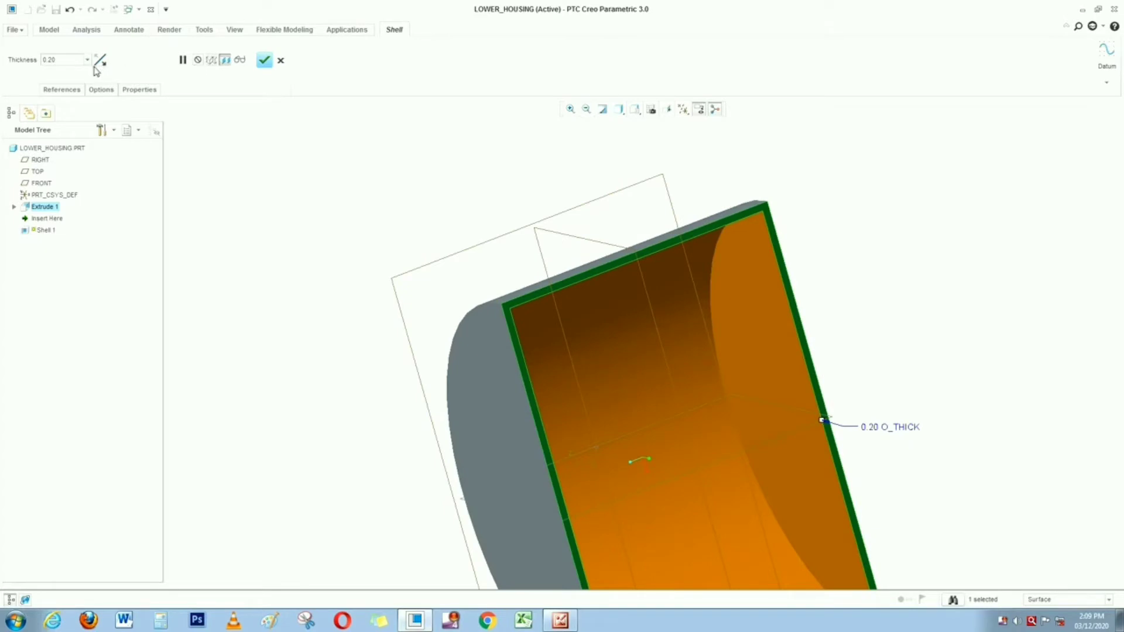
double_click(74, 60)
type("2")
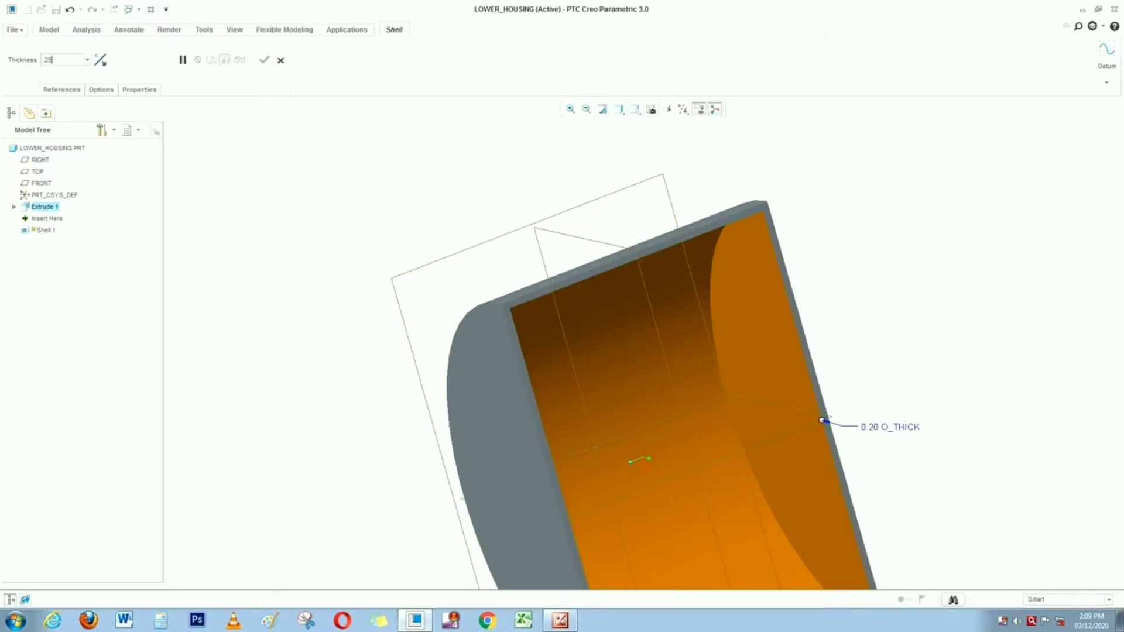
type("5")
key("Return")
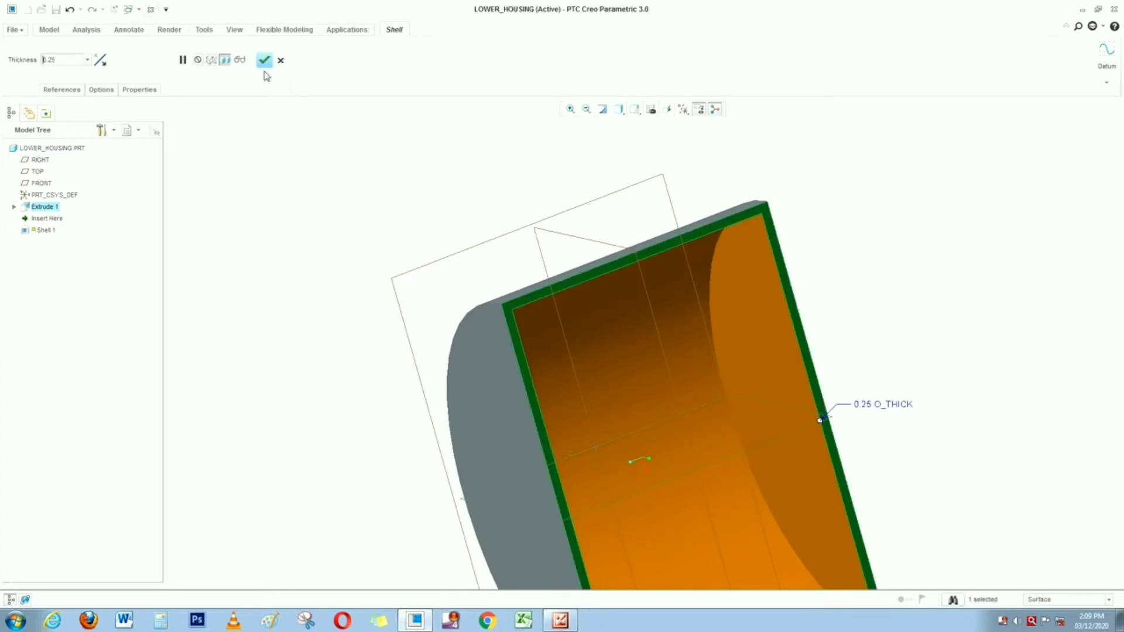
left_click(264, 61)
Start an extrusion sketch on the front semicircular face, adding its straight upper edge and the outer curved surface as sketch references
left_click(539, 210)
key("ctrl+d")
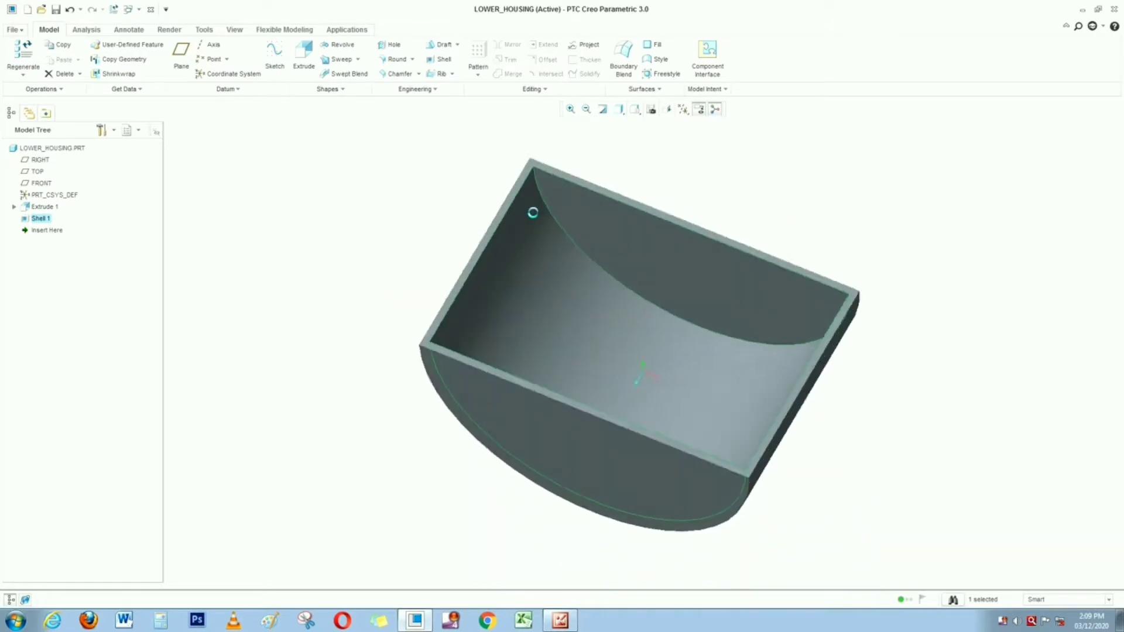
middle_click_drag(920, 297, 991, 283)
left_click(629, 347)
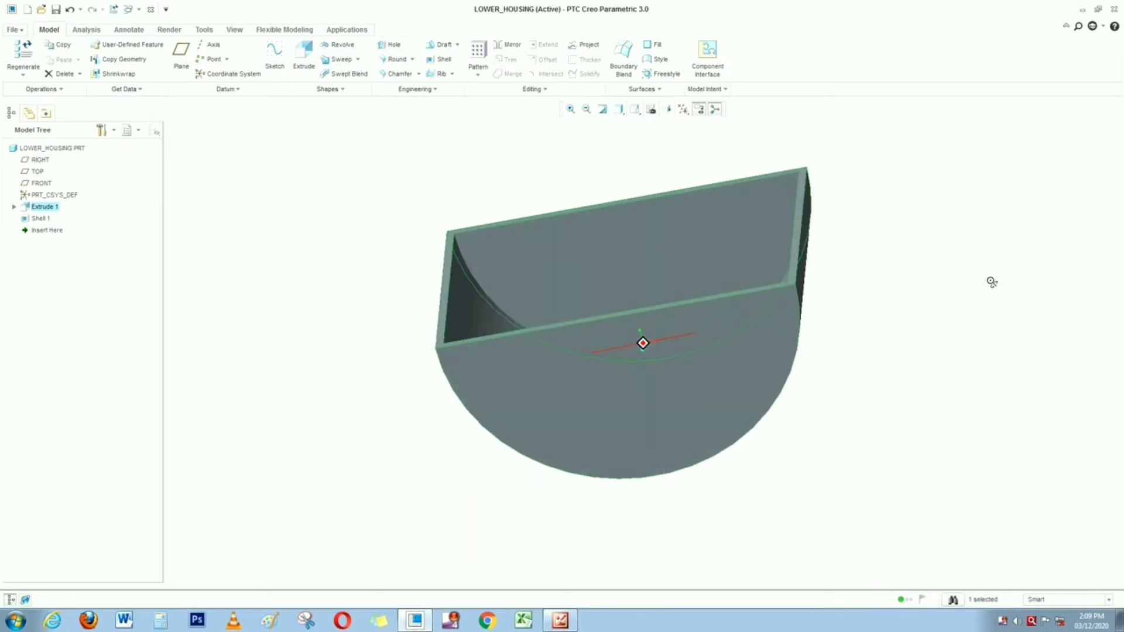
left_click(600, 381)
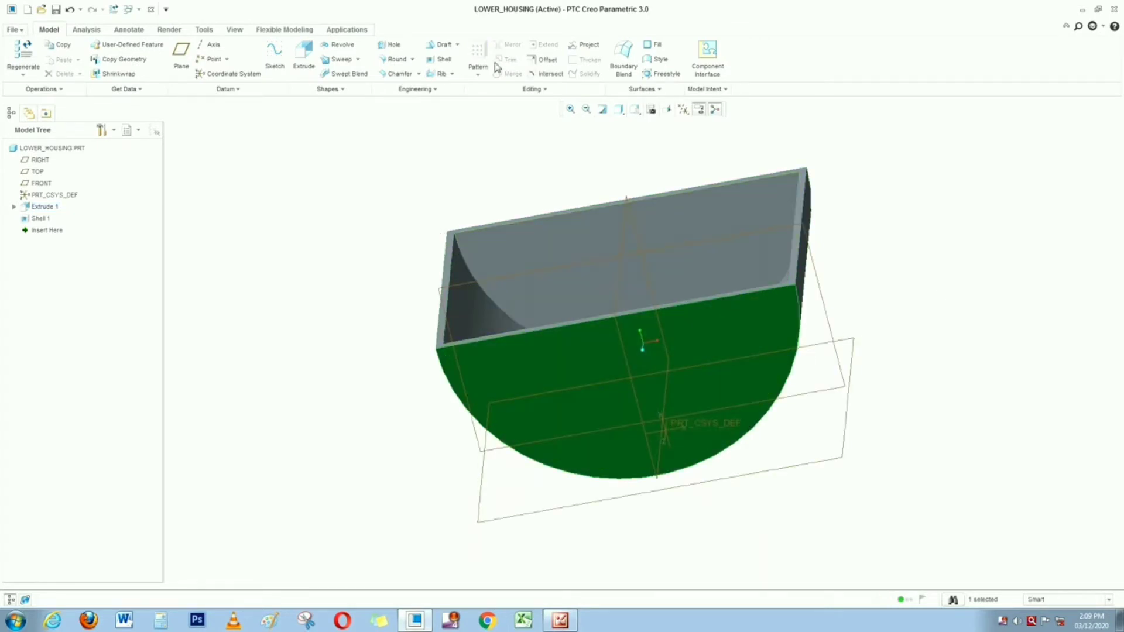
left_click(302, 54)
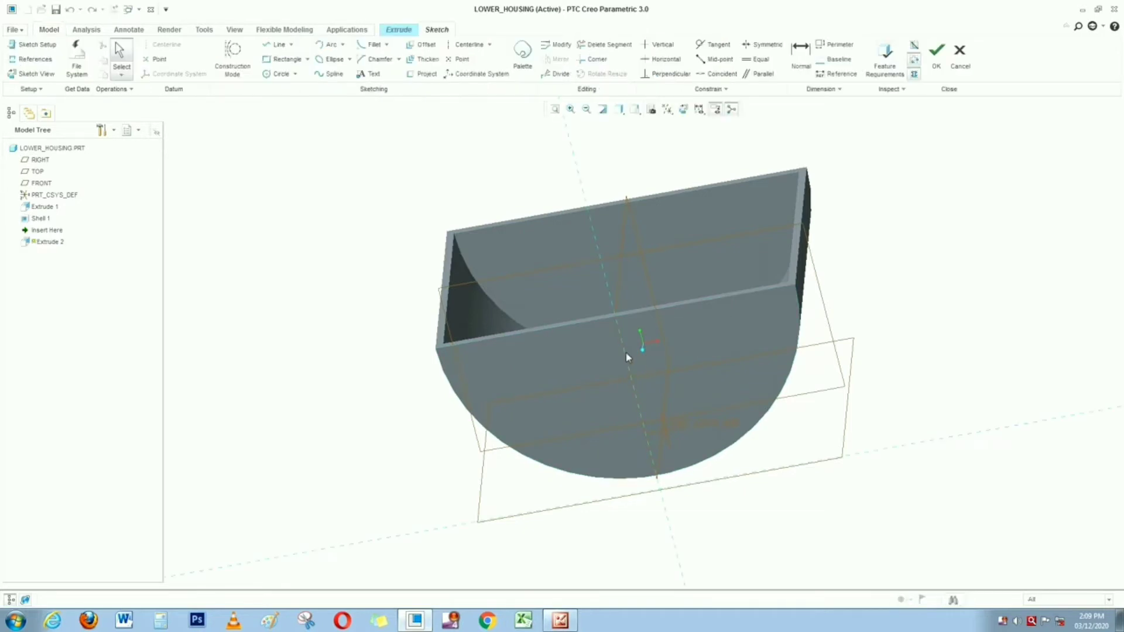
left_click(30, 60)
left_click(743, 369)
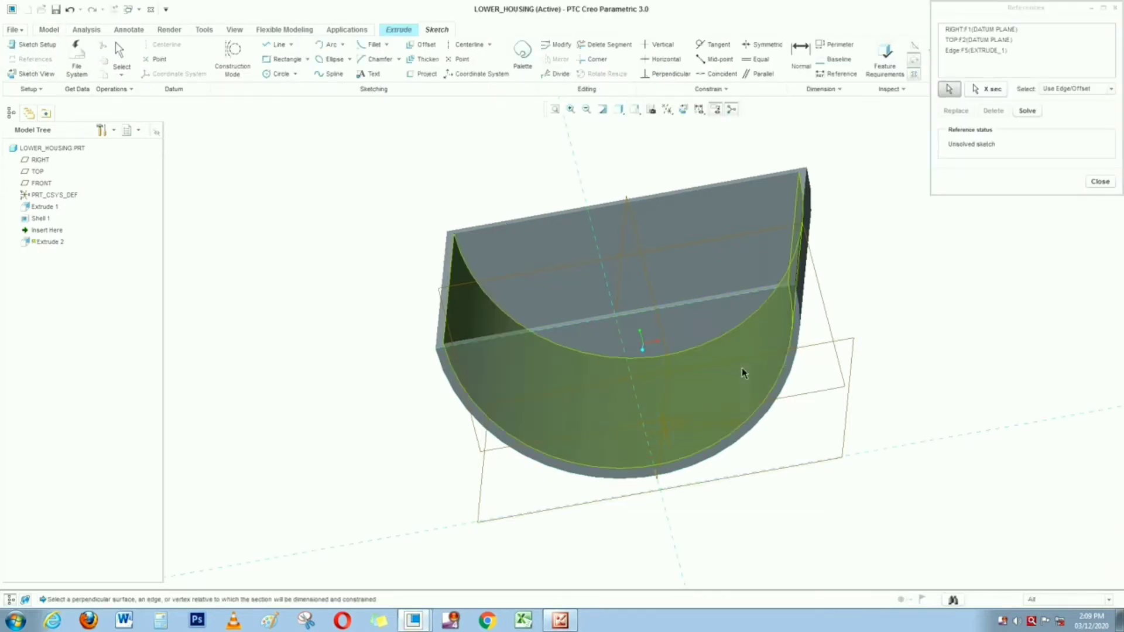
left_click(798, 319)
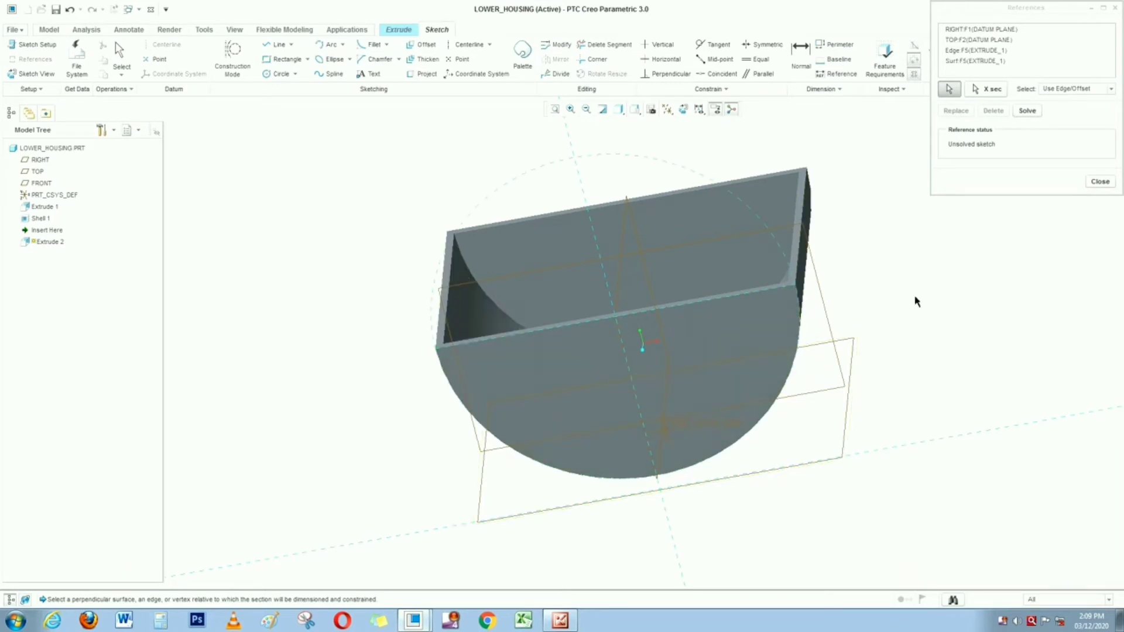
left_click(1099, 181)
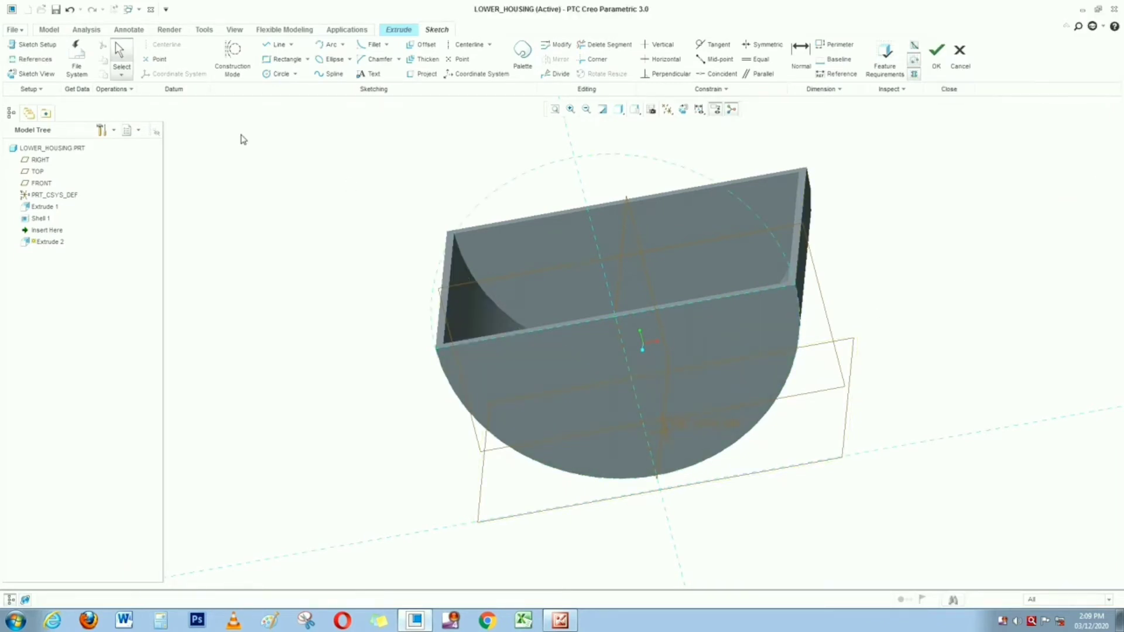
Sketch a circle centered where the vertical reference meets the front face's straight upper edge
left_click(280, 75)
left_click(616, 317)
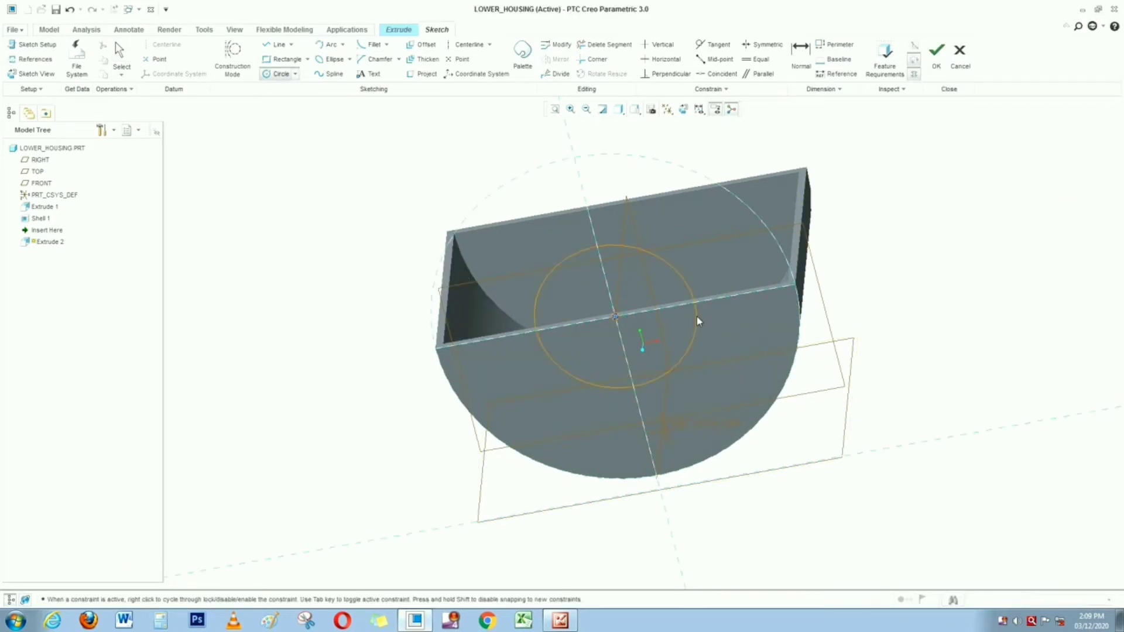
left_click(695, 318)
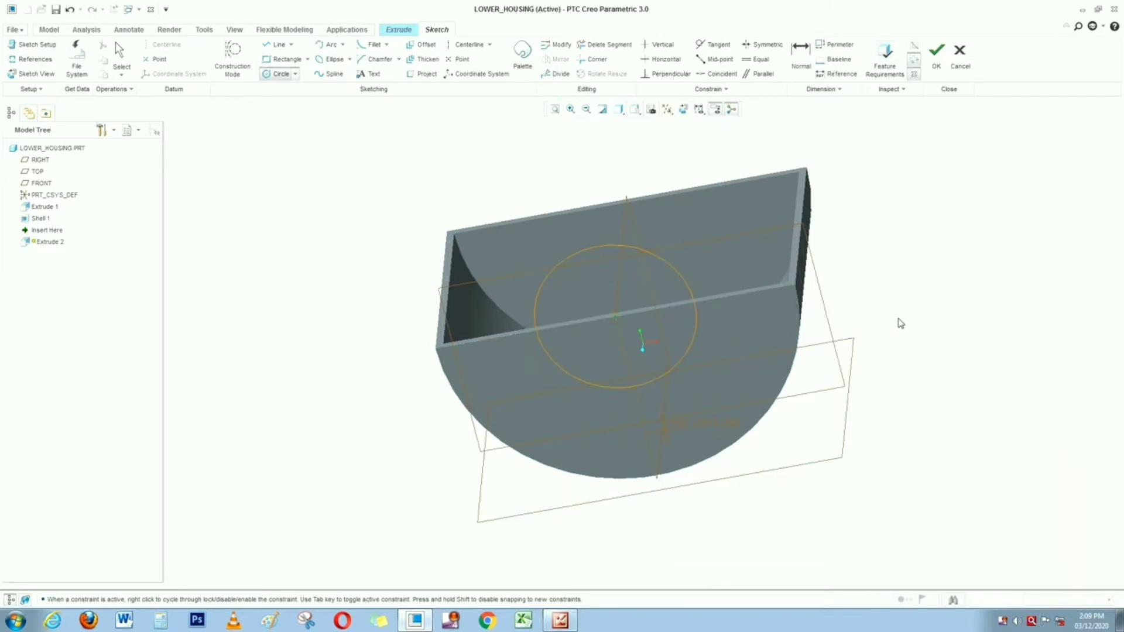
middle_click(963, 306)
Consult the drawing for the front opening's radius and set the sketched circle's diameter to 2*4.875
double_click(499, 264)
key("alt+Tab")
key("alt+Tab")
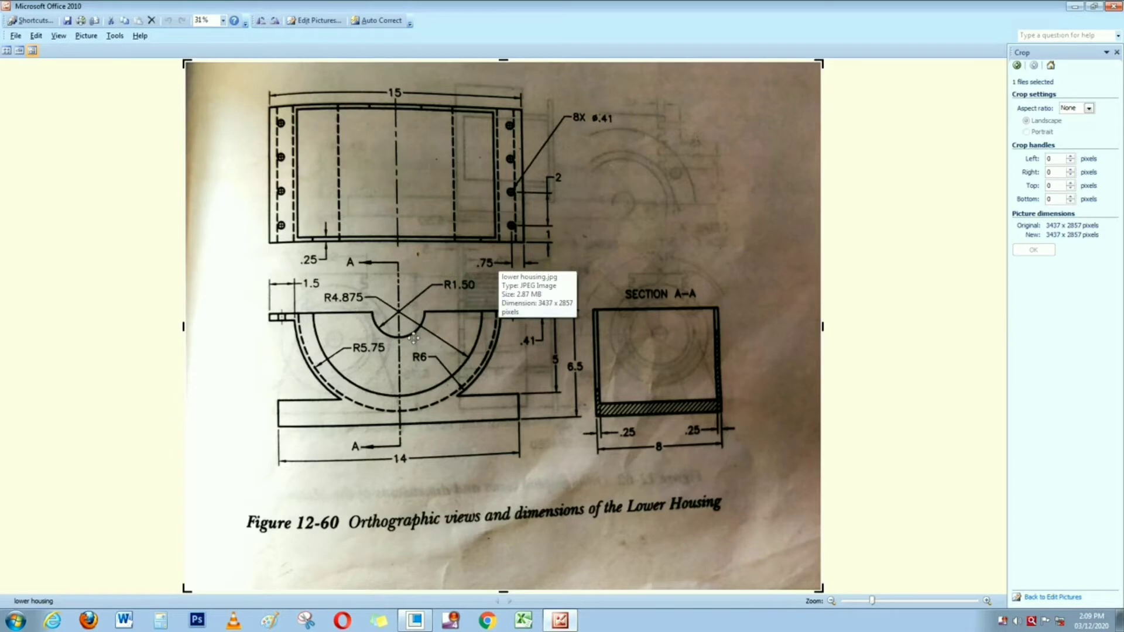
key("alt+Tab")
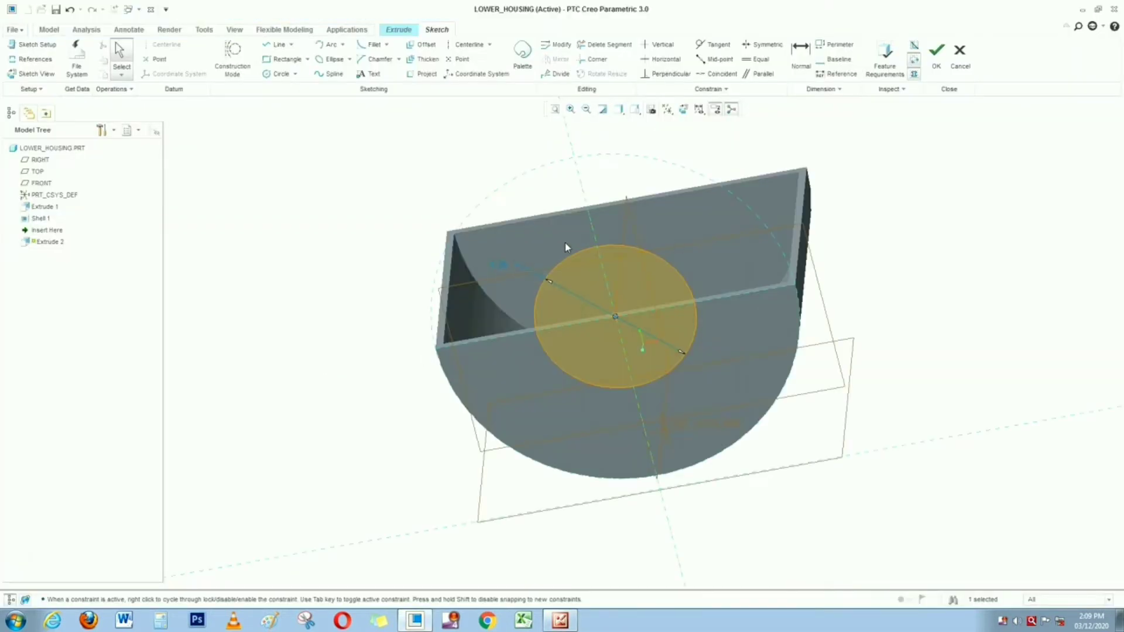
type("2")
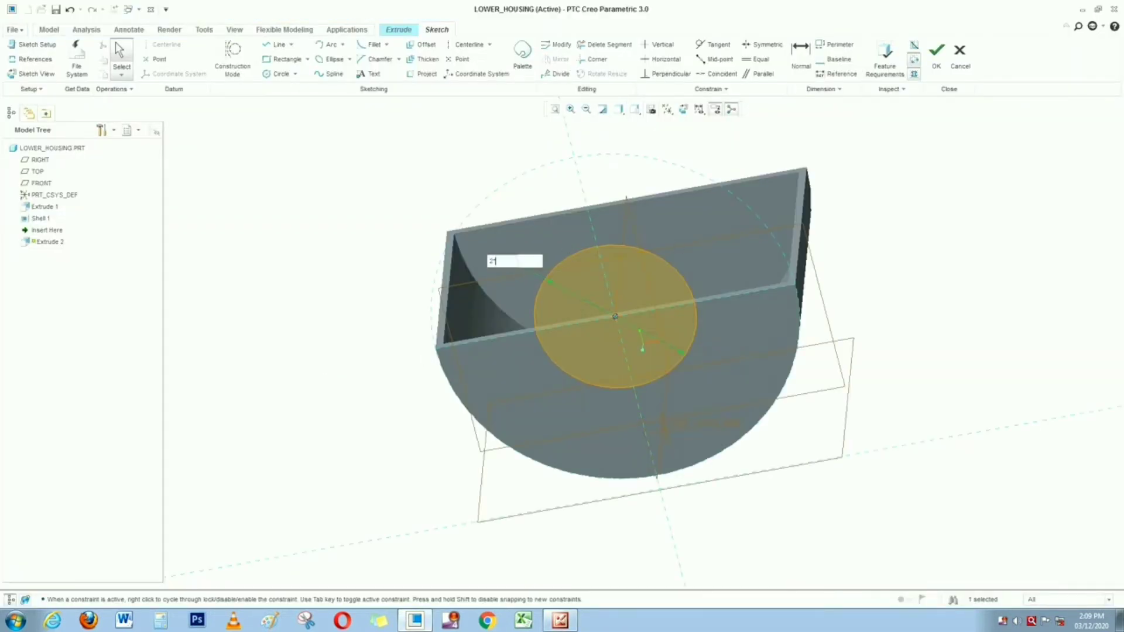
type("*4.875")
key("Return")
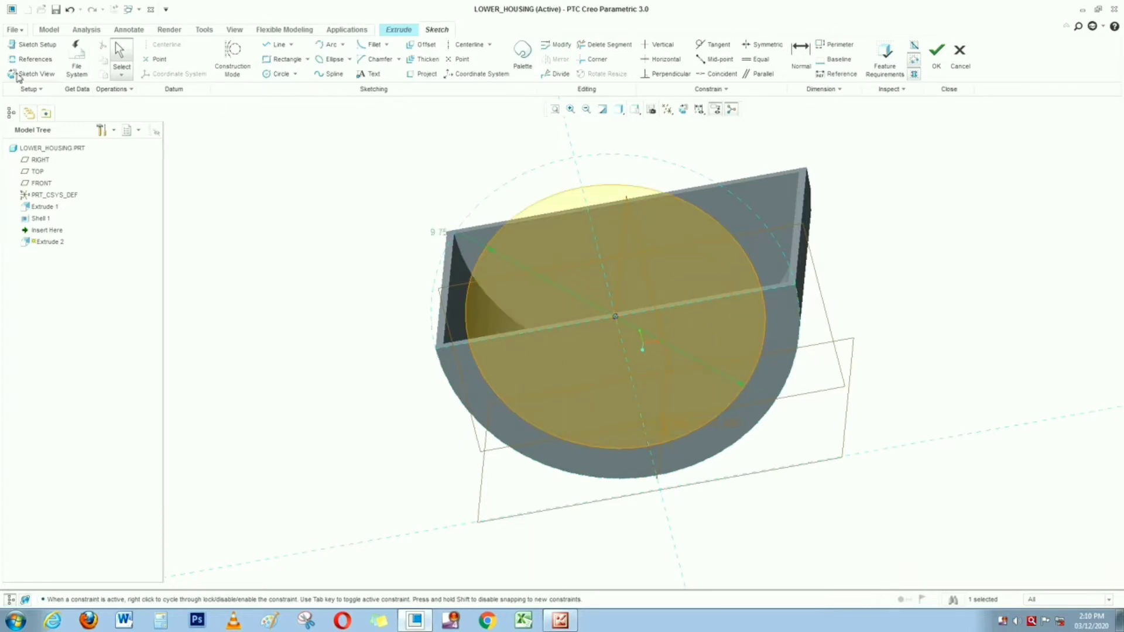
Close the front-face circle with a line along the straight upper edge and trim away its upper half to leave a semicircle
left_click(283, 45)
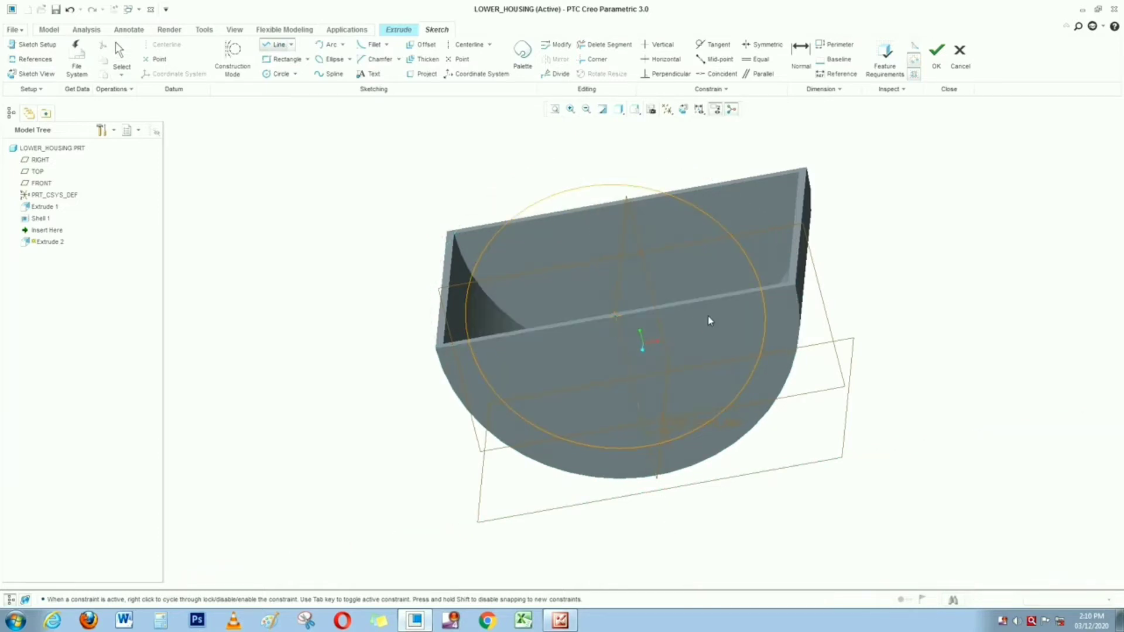
left_click(762, 290)
middle_click(934, 267)
left_click(595, 45)
left_click(690, 201)
left_click(475, 250)
middle_click(930, 209)
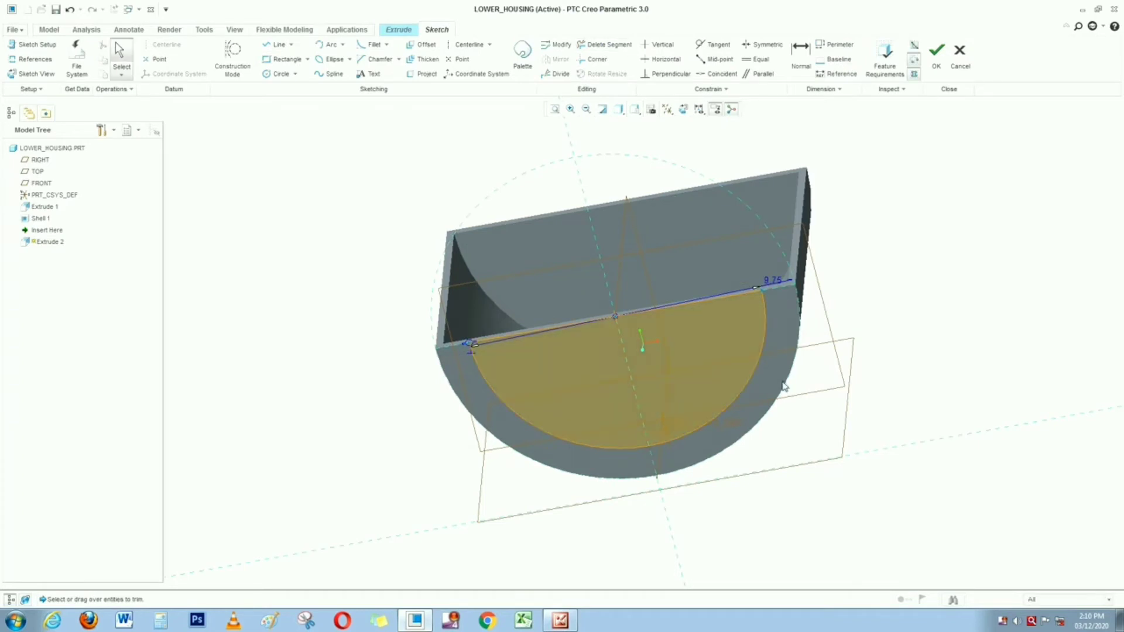
Cut the semicircular profile through the front wall, removing material up to the next surface
left_click(934, 58)
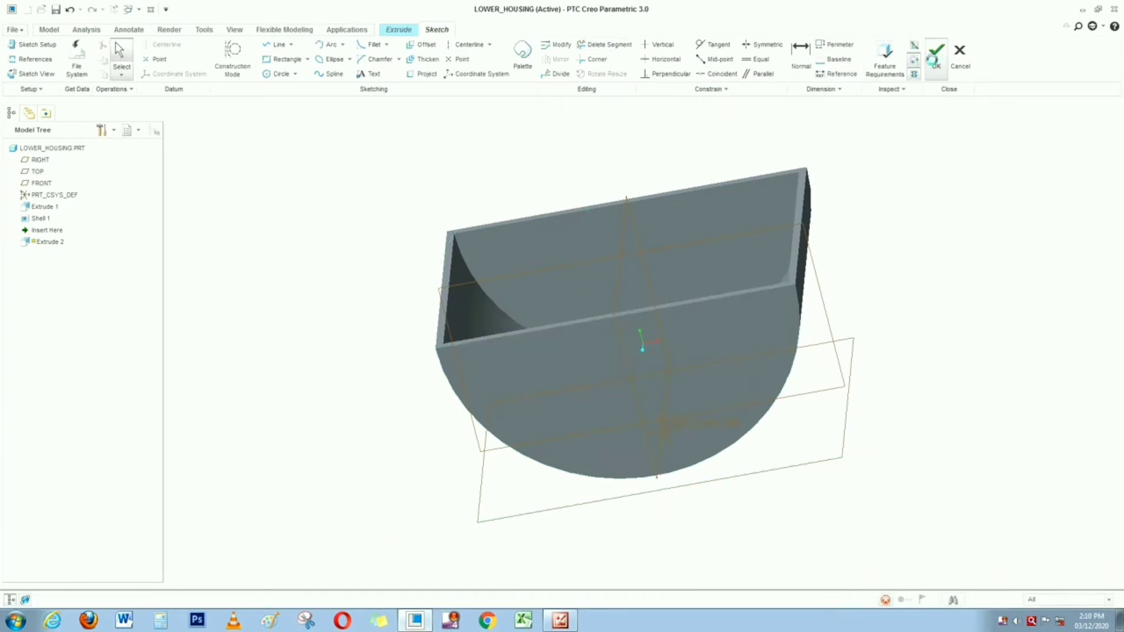
left_click(66, 60)
left_click(56, 114)
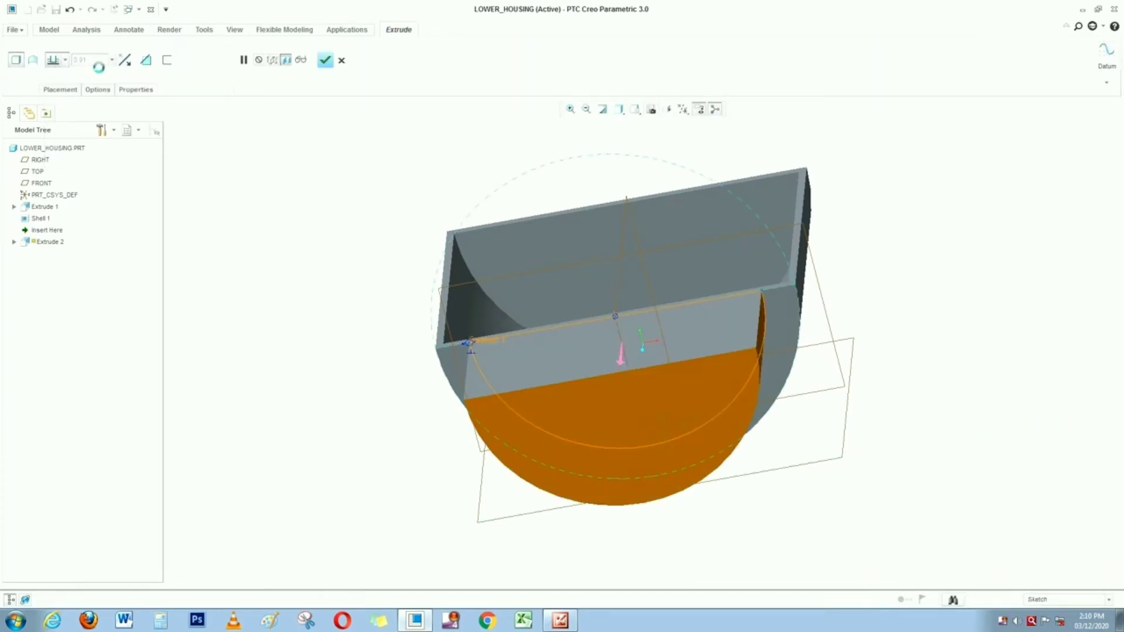
left_click(147, 61)
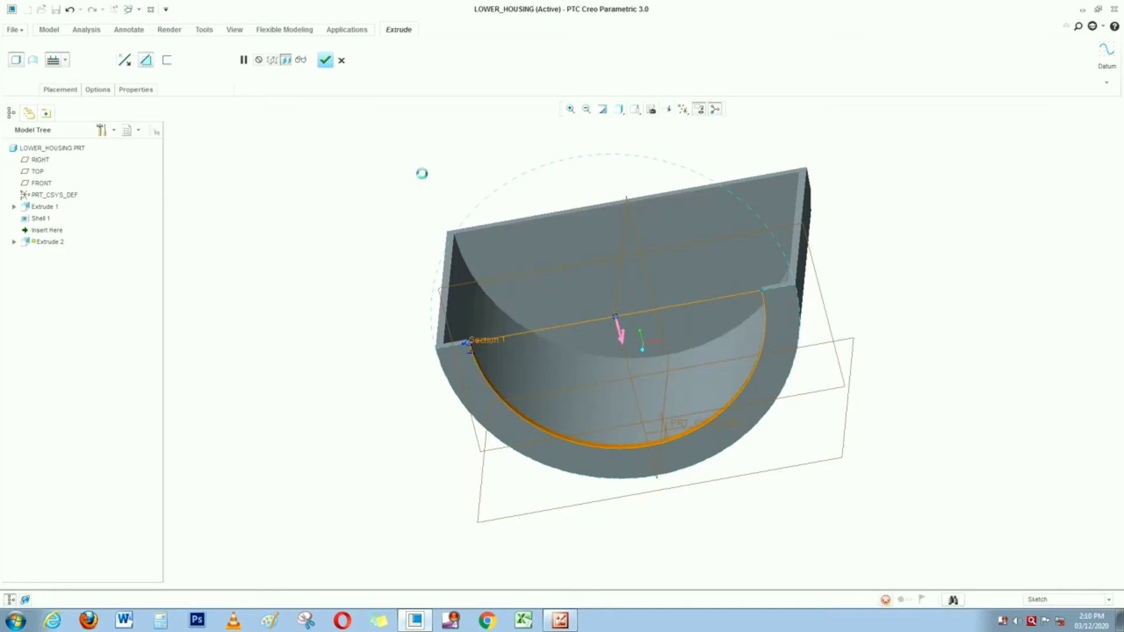
middle_click(953, 306)
Open the shell feature's dimensions for editing and change its wall thickness to 0.22
double_click(648, 223)
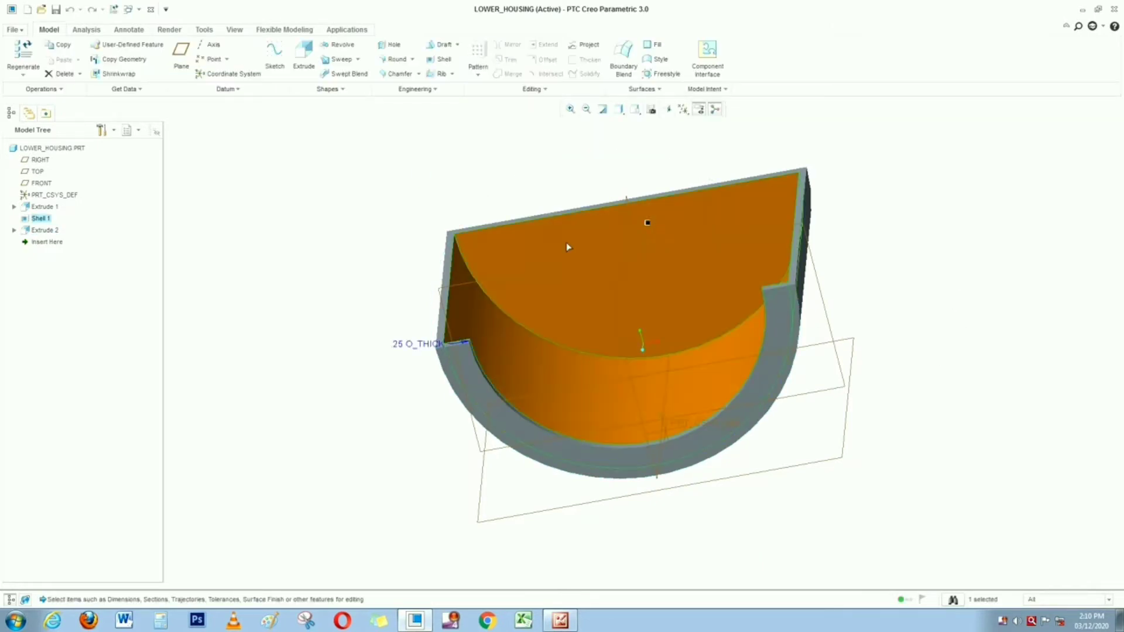
left_click_drag(662, 235, 648, 264)
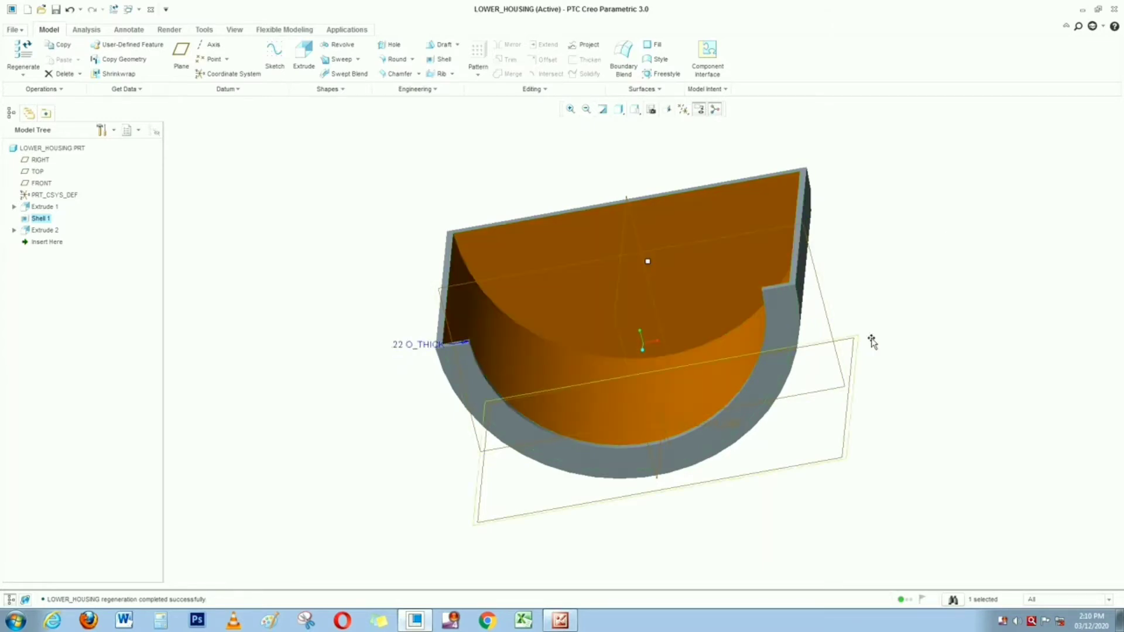
middle_click_drag(872, 343, 920, 361)
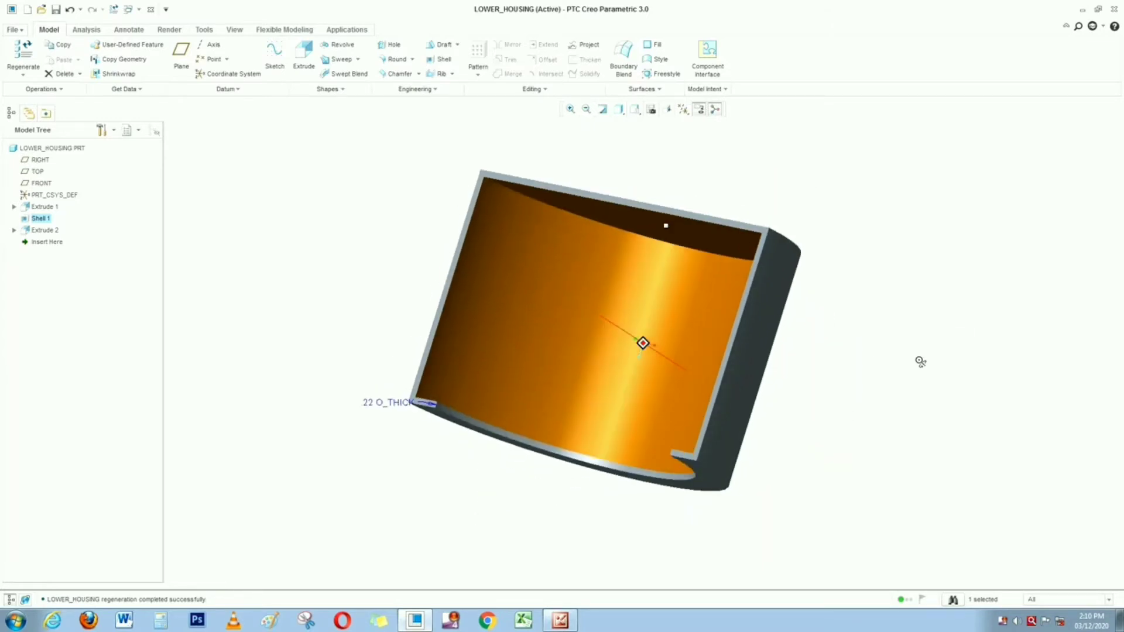
Set the shell's wall thickness to 0.25 and finish editing the feature
double_click(369, 404)
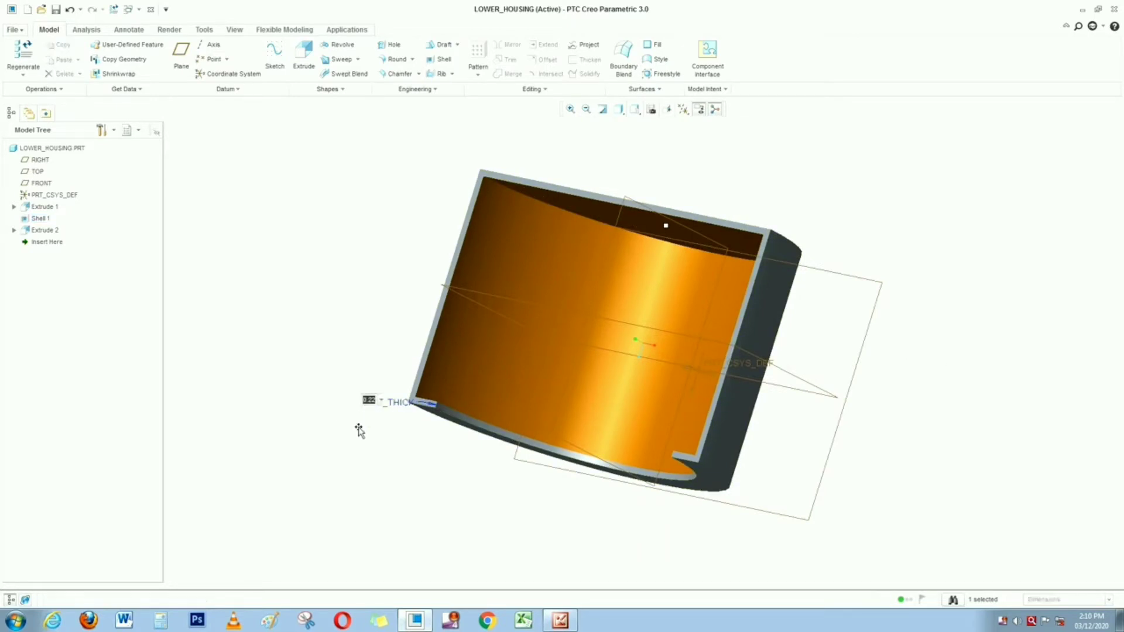
type("25")
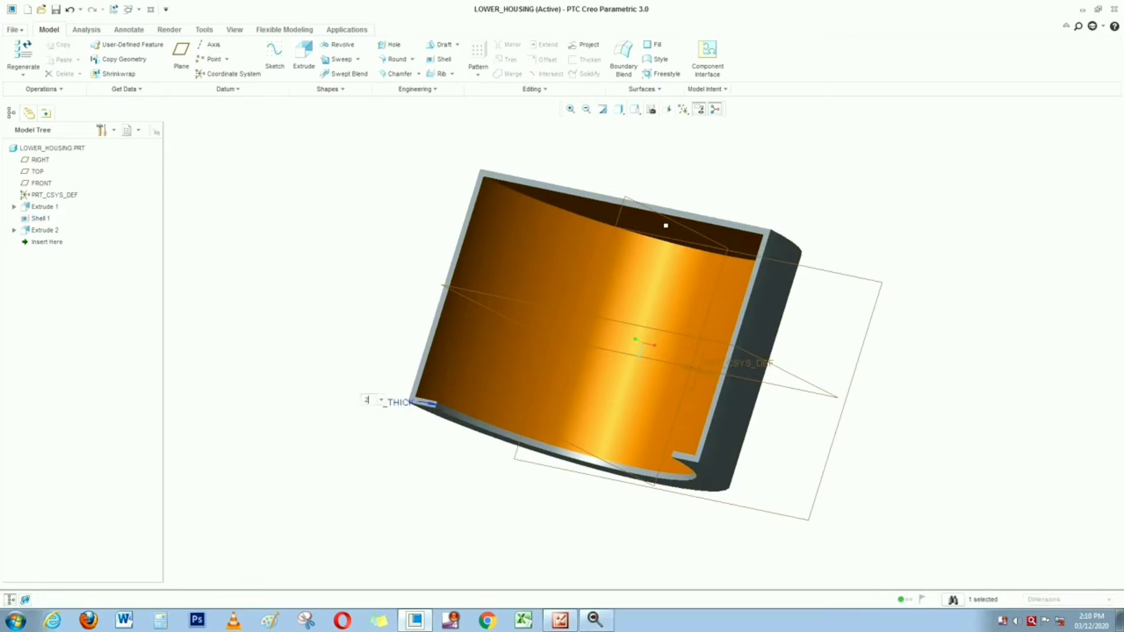
key("Return")
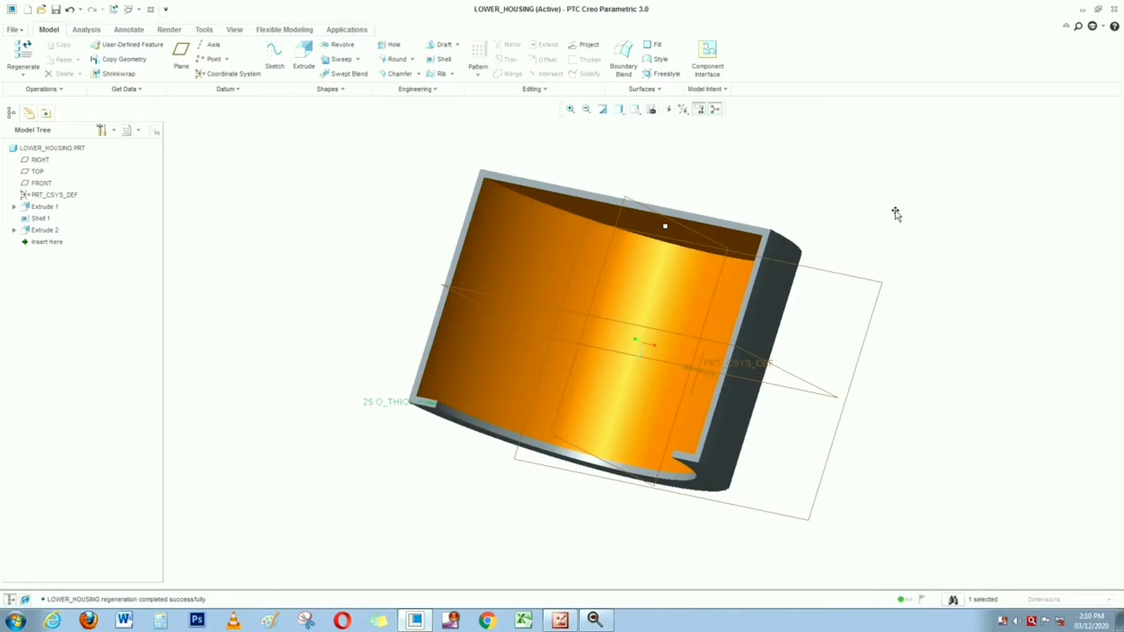
left_click(902, 202)
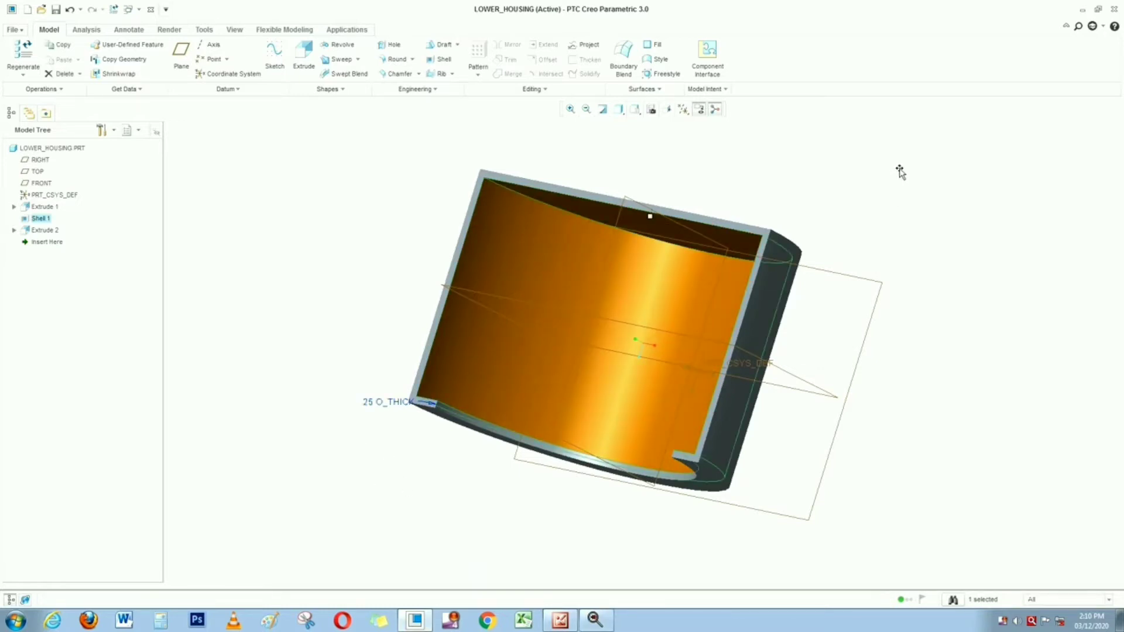
middle_click_drag(899, 196, 254, 312)
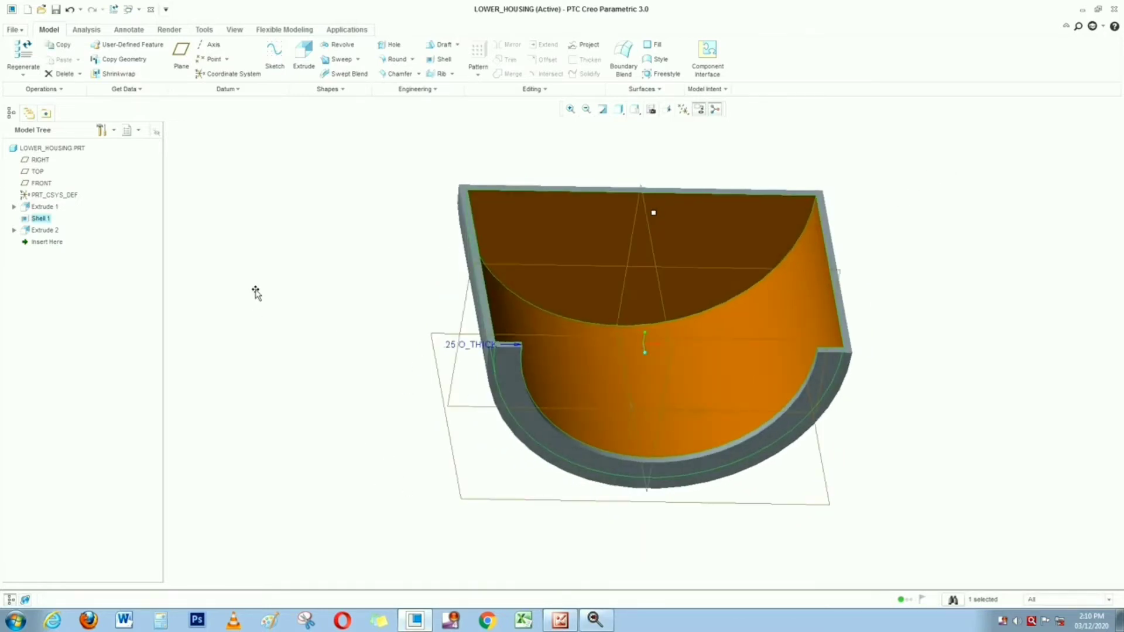
left_click(256, 293)
Start an extrusion sketch on the rear wall's inner face, adding its straight upper edge and curved boundary as sketch references
left_click(560, 238)
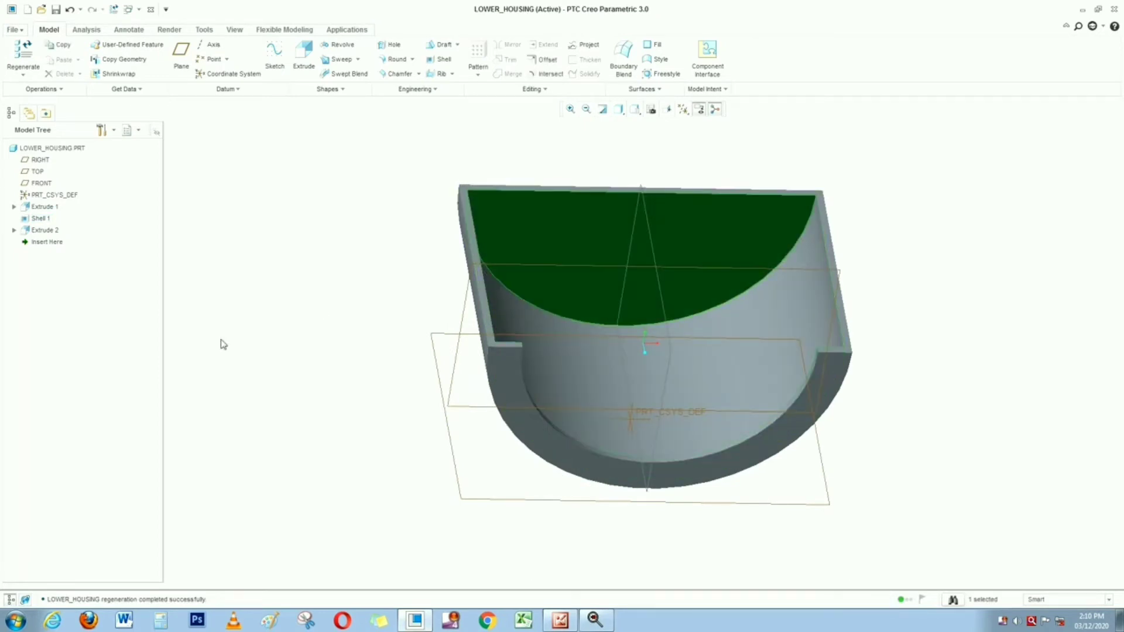
left_click(303, 54)
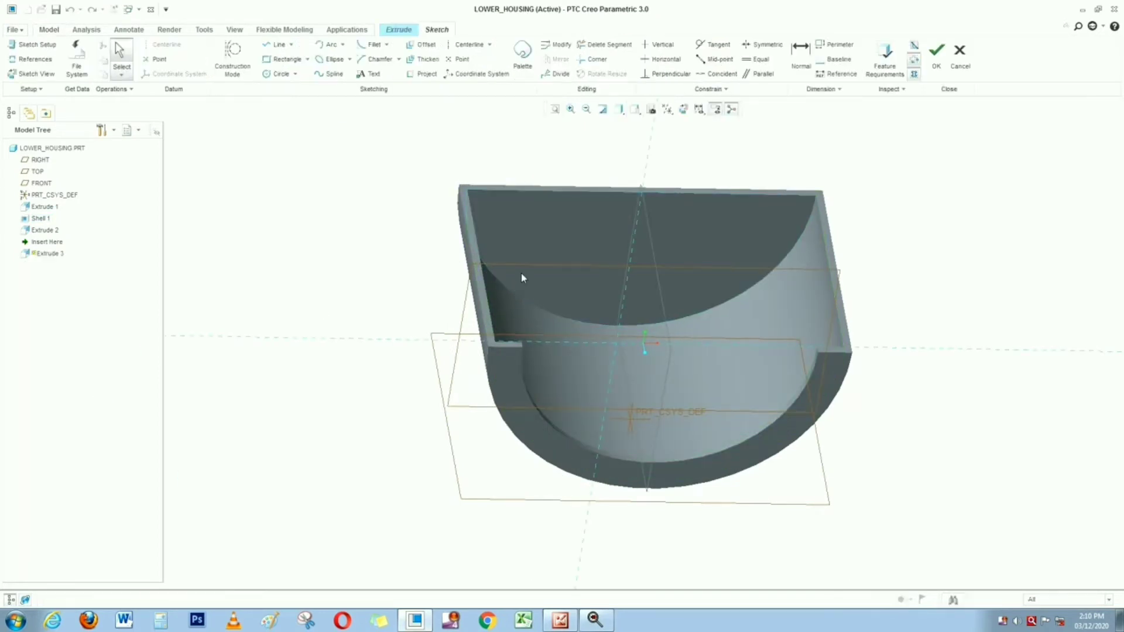
left_click(23, 61)
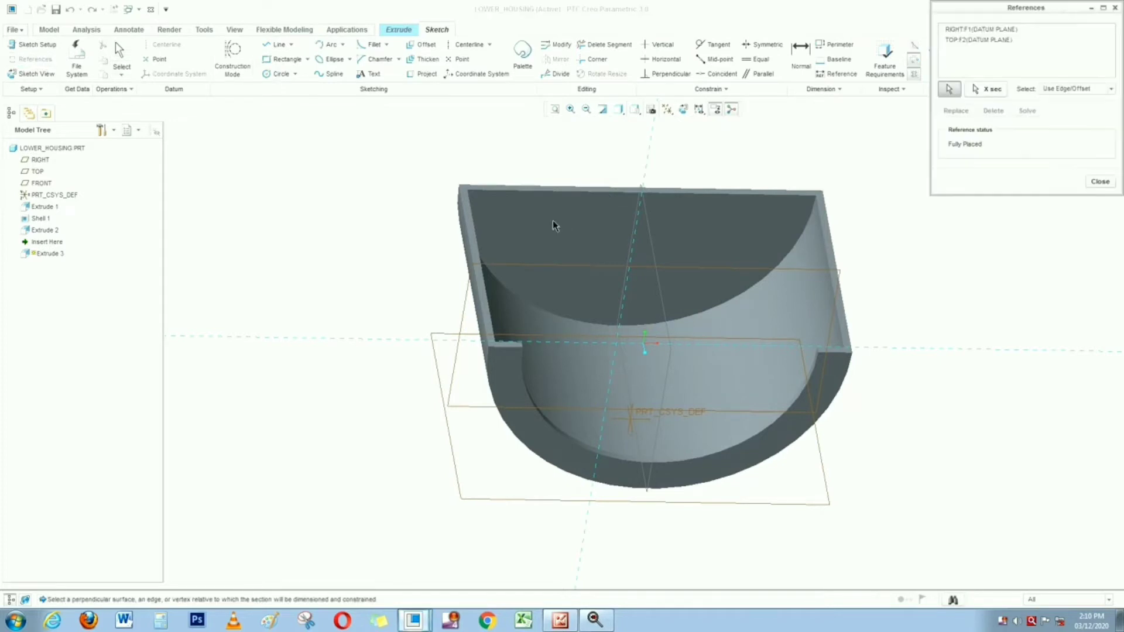
left_click(783, 251)
left_click(1099, 181)
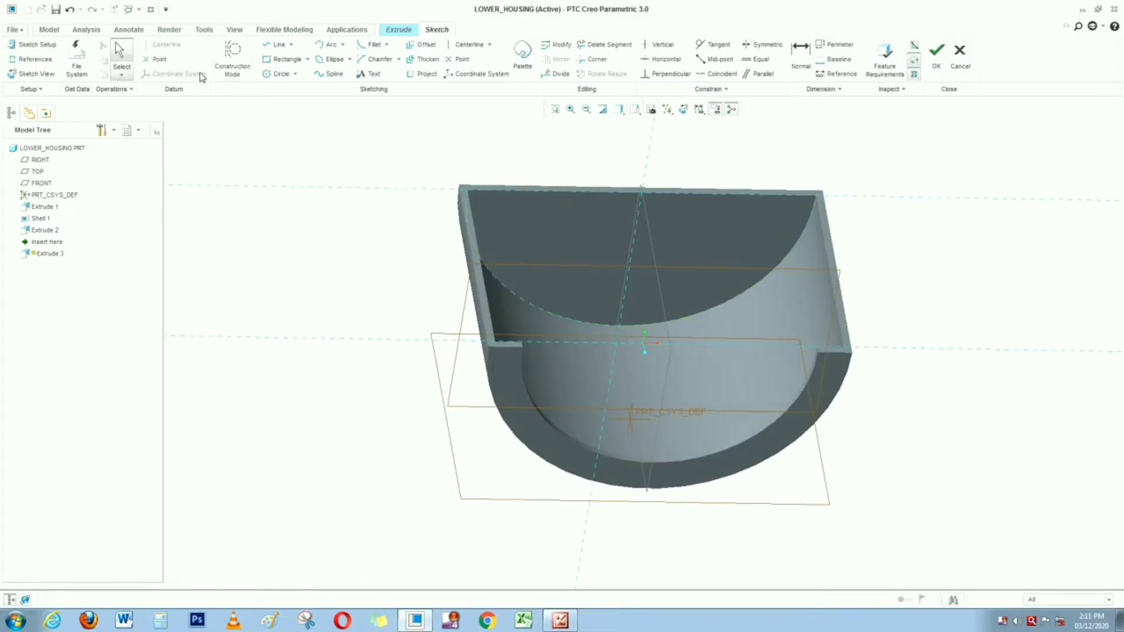
Sketch a circle of diameter 3 centered where the vertical reference meets the rear wall's straight upper edge
left_click(281, 74)
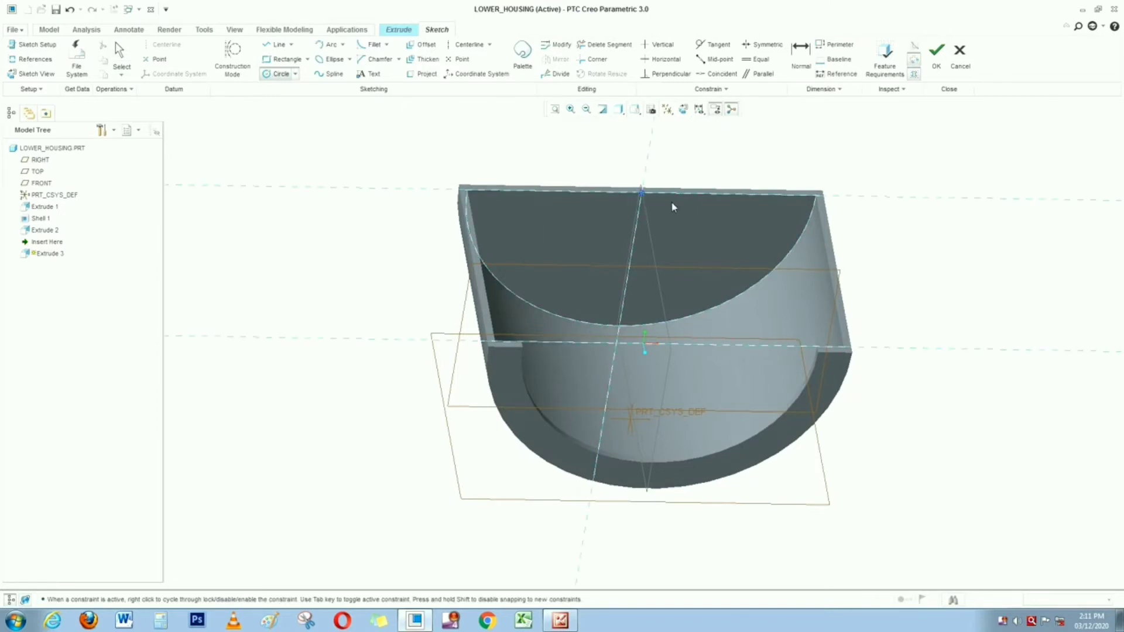
left_click(642, 192)
left_click(715, 201)
middle_click(586, 158)
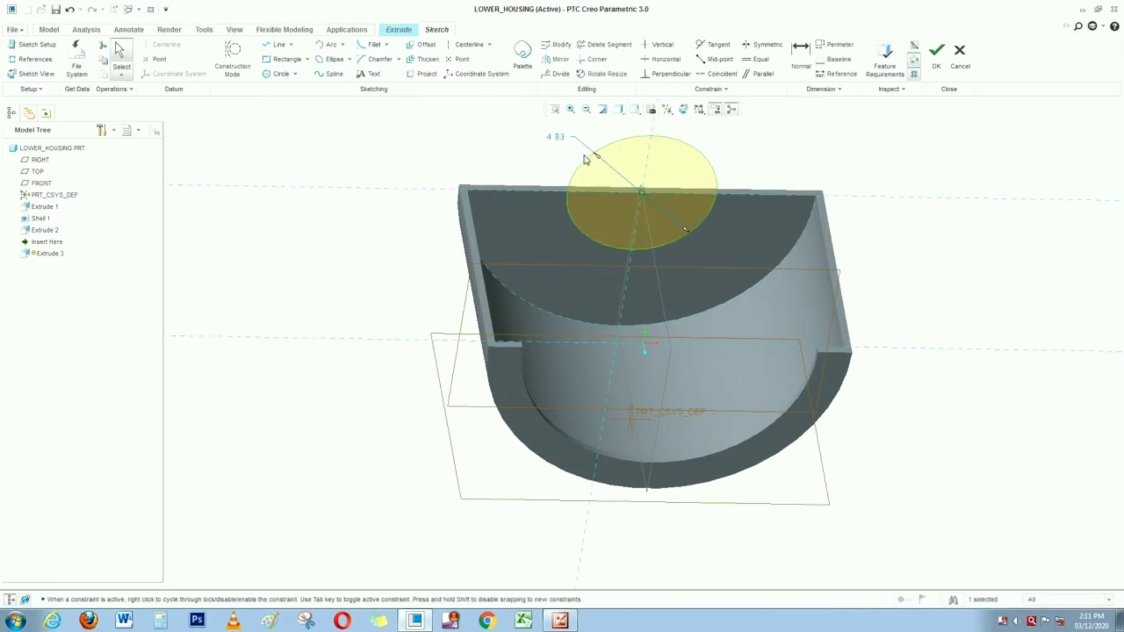
double_click(556, 137)
type("3")
key("Return")
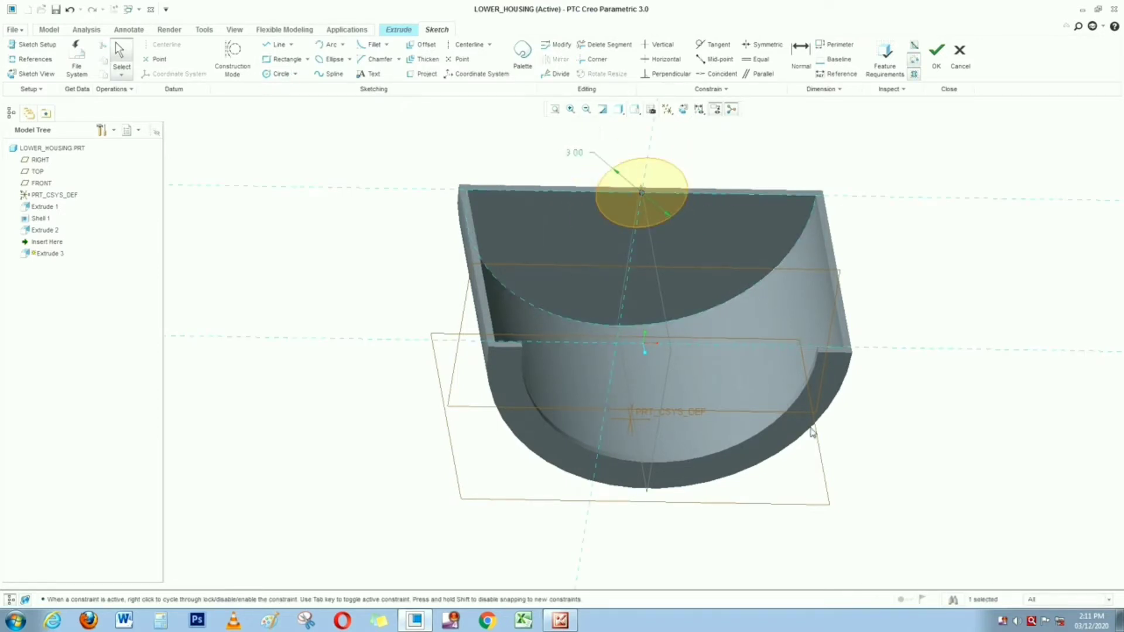
Draw a line across the rear-wall circle along the upper edge and trim off the arc above it
left_click(278, 45)
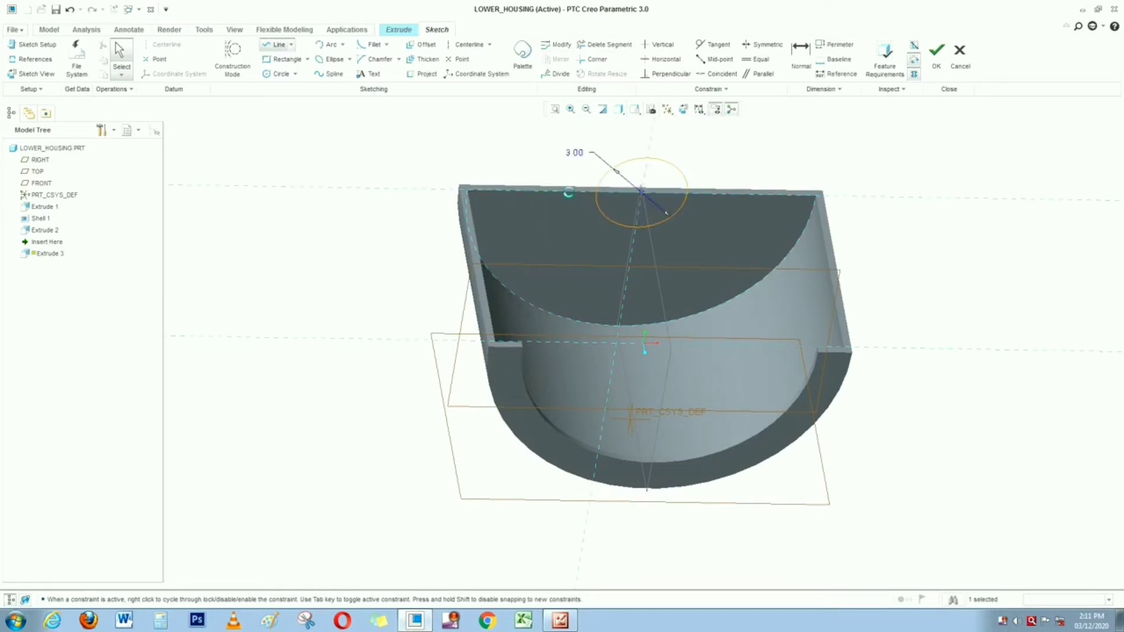
left_click(597, 194)
left_click(688, 195)
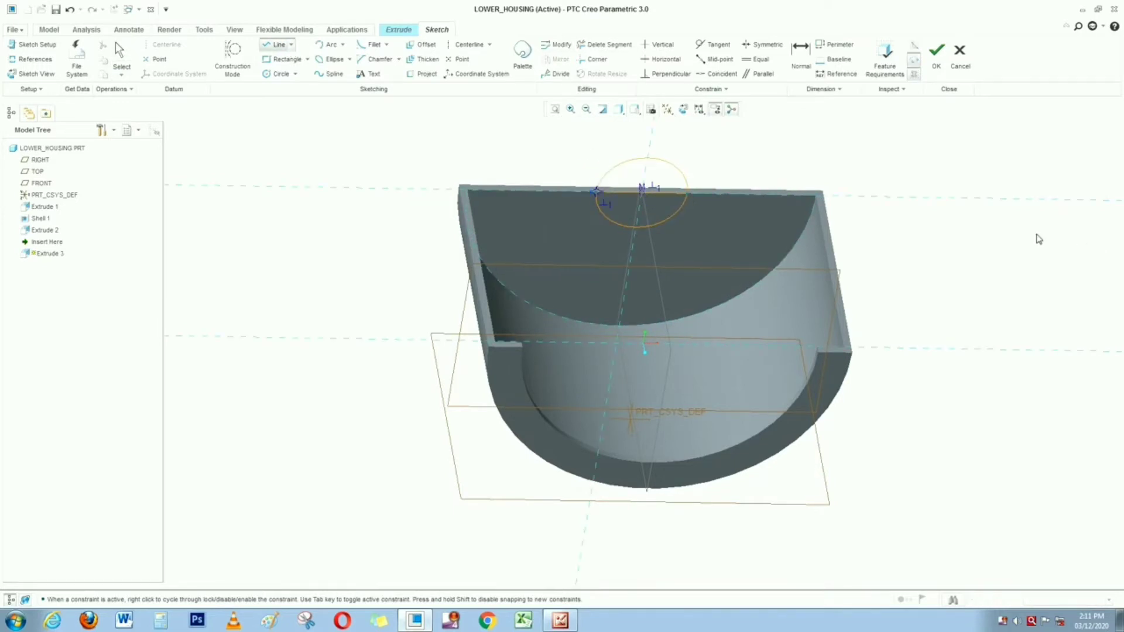
middle_click(990, 235)
left_click(603, 45)
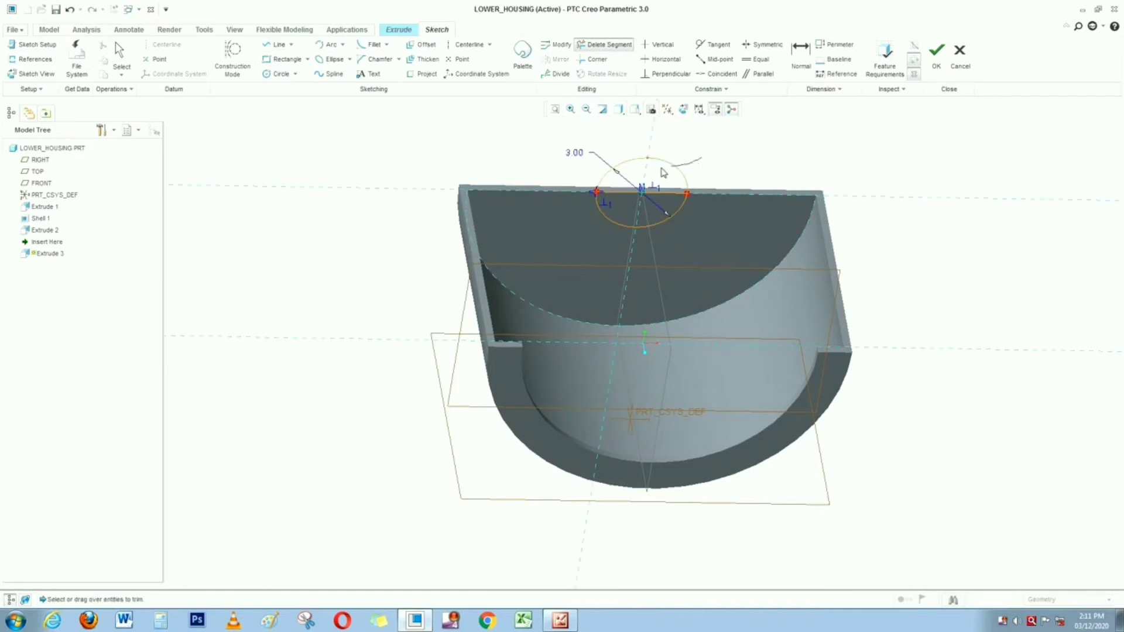
left_click(635, 160)
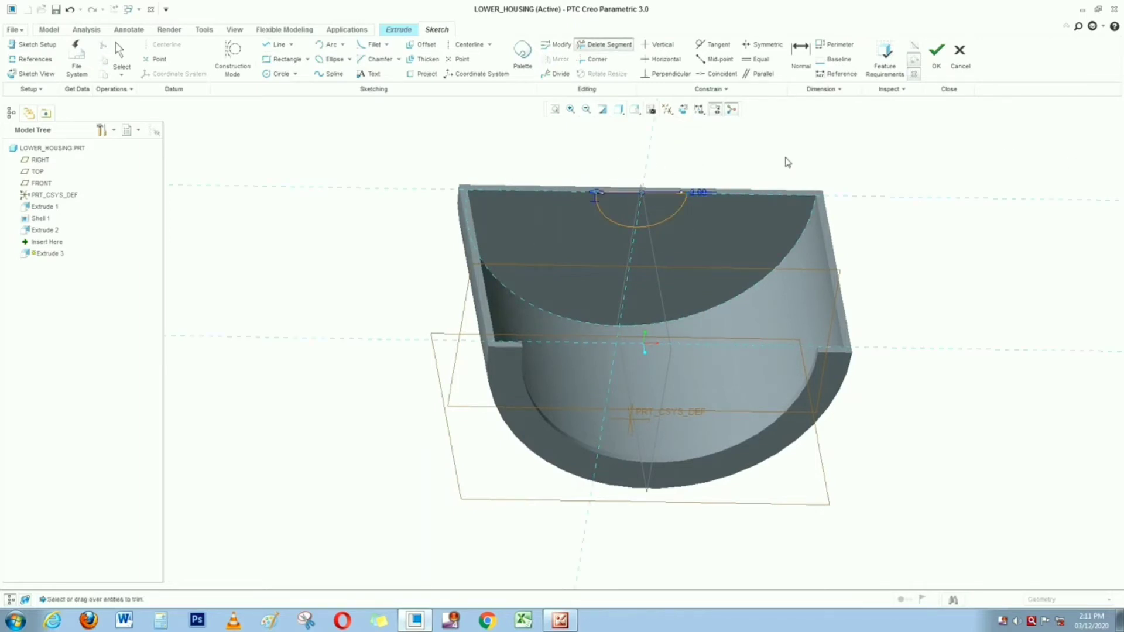
middle_click(786, 156)
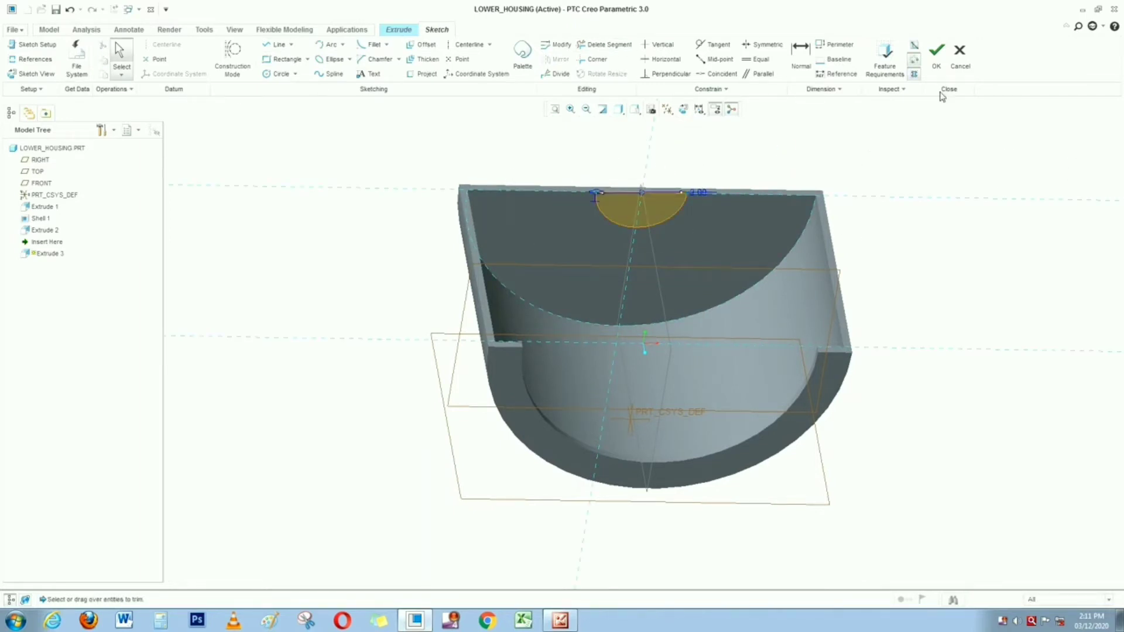
Extrude the small semicircle outward through the rear wall as a material-removing cut up to the next surface
left_click(936, 53)
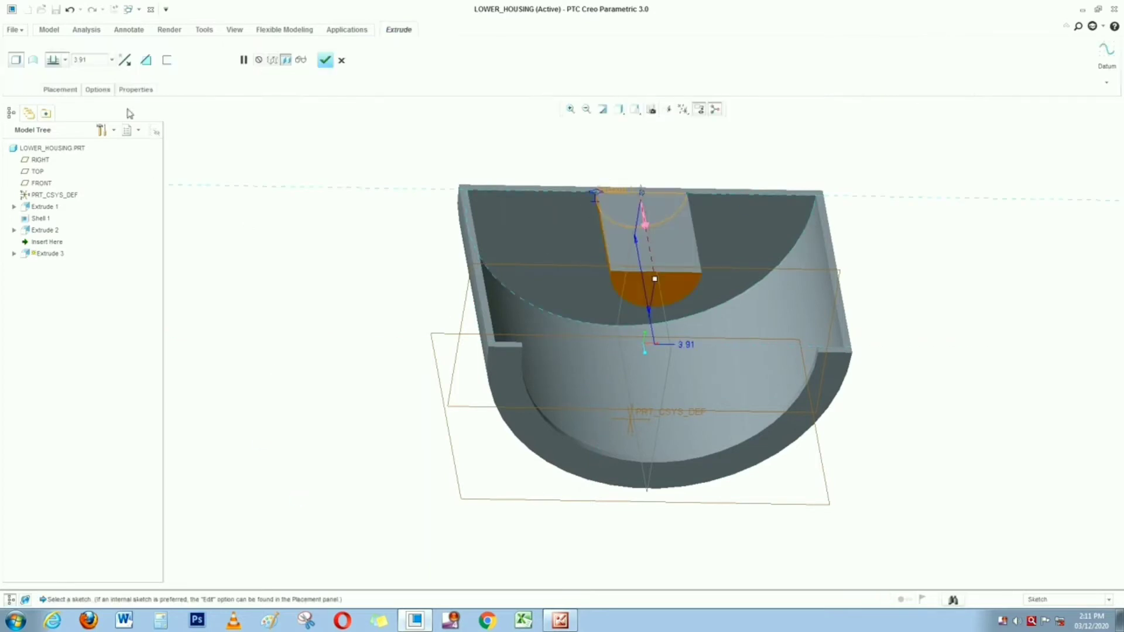
left_click(125, 59)
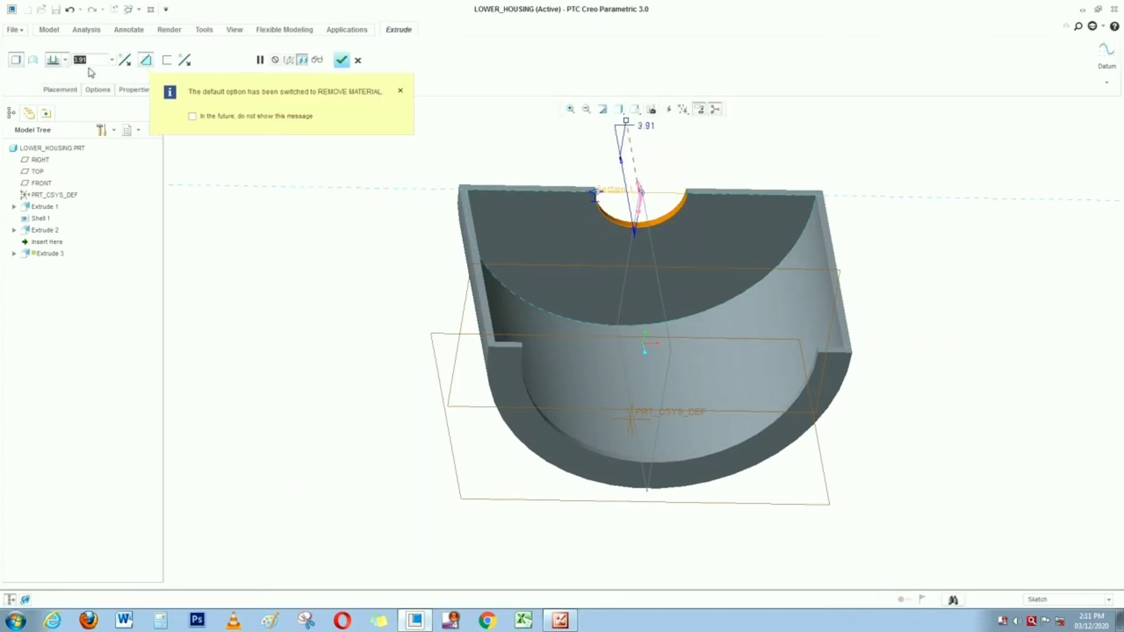
left_click(65, 59)
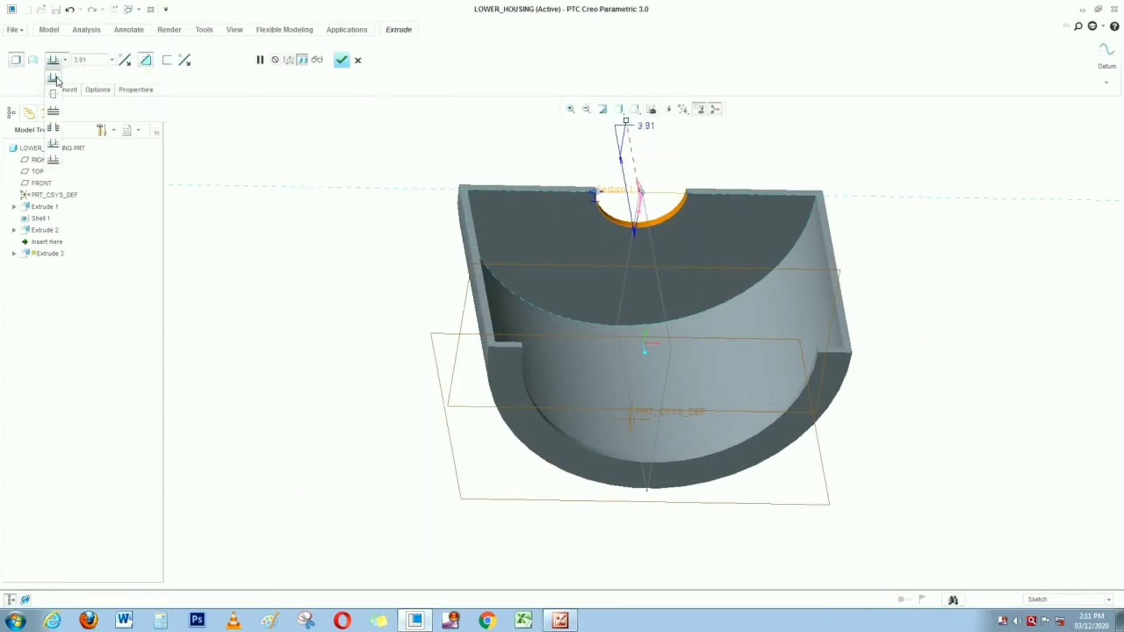
left_click(54, 112)
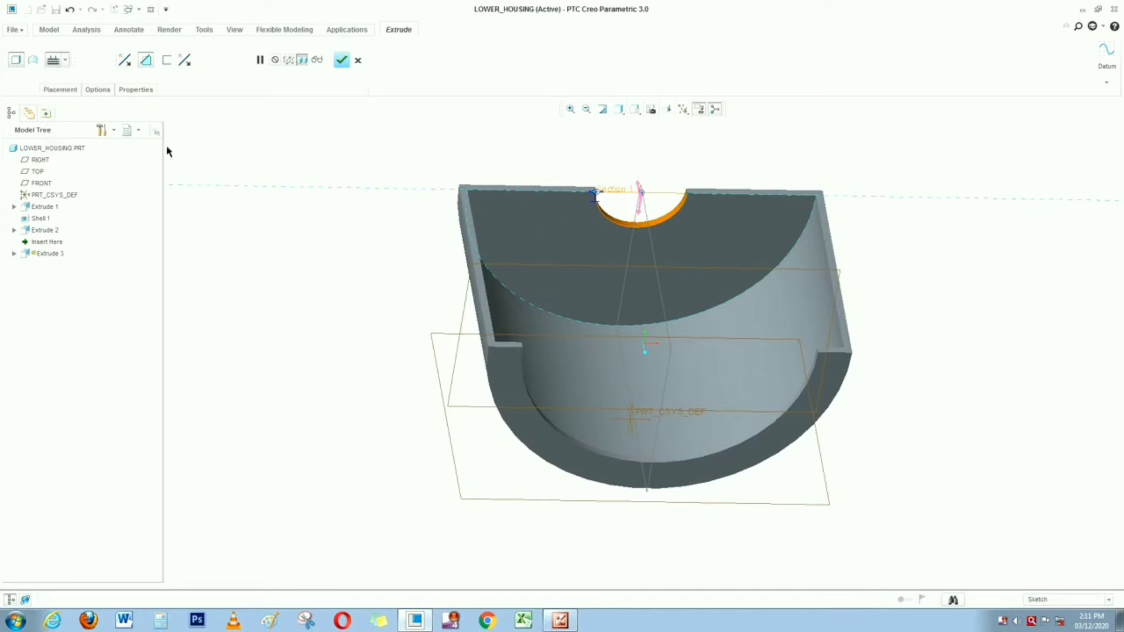
left_click(341, 61)
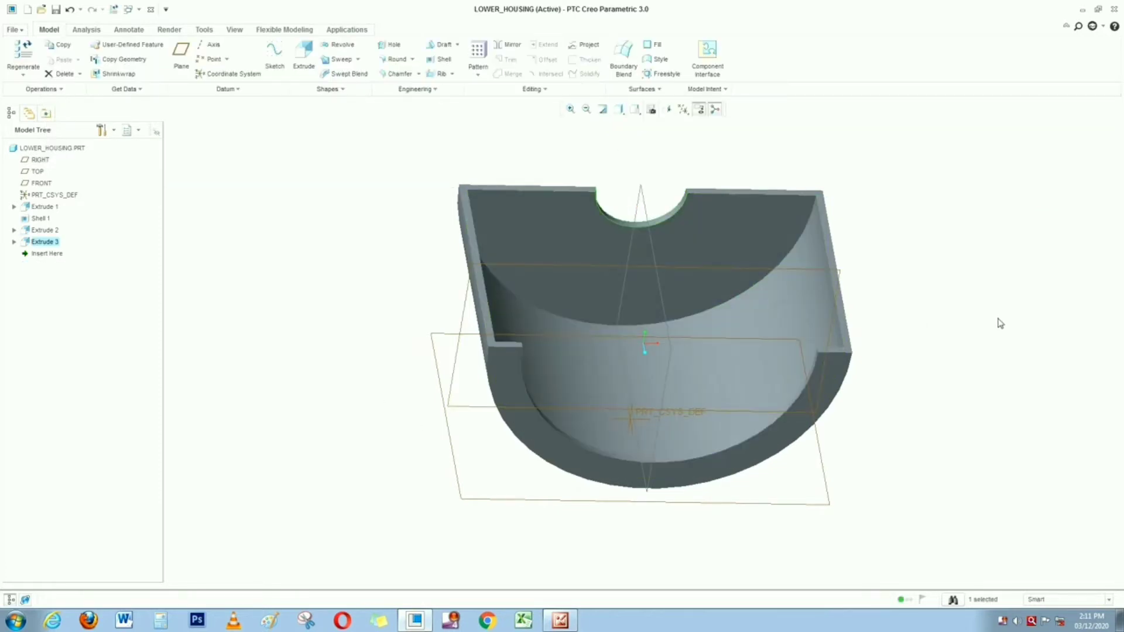
Start an extrusion sketch on the FRONT plane, adding the housing's straight upper edge and outer curved boundary as sketch references
left_click(988, 252)
left_click(519, 397)
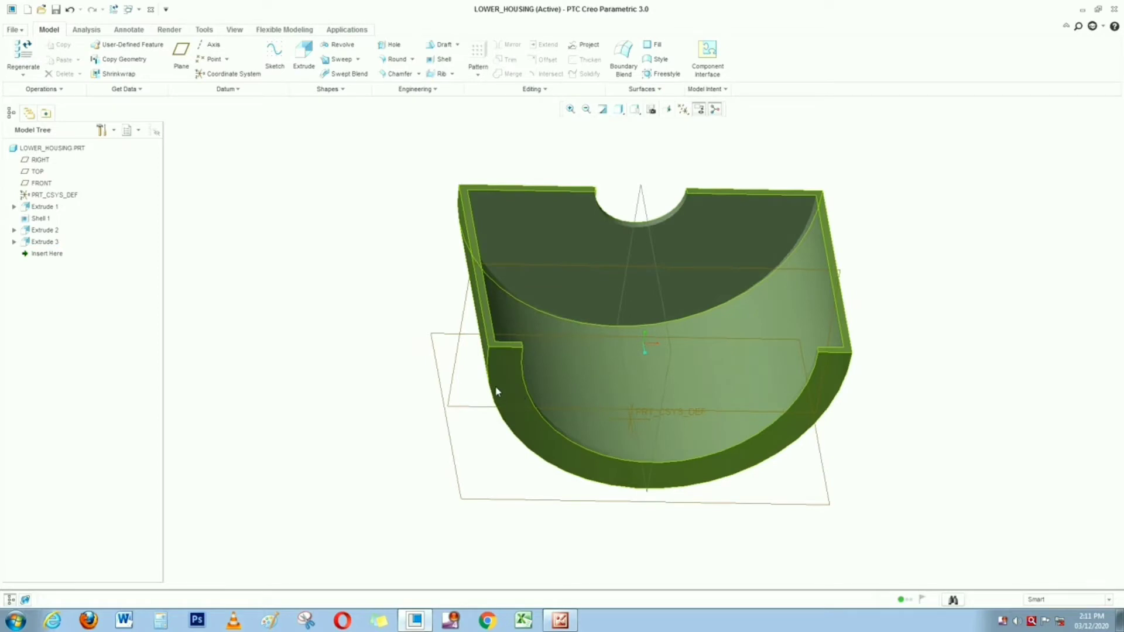
left_click(468, 297)
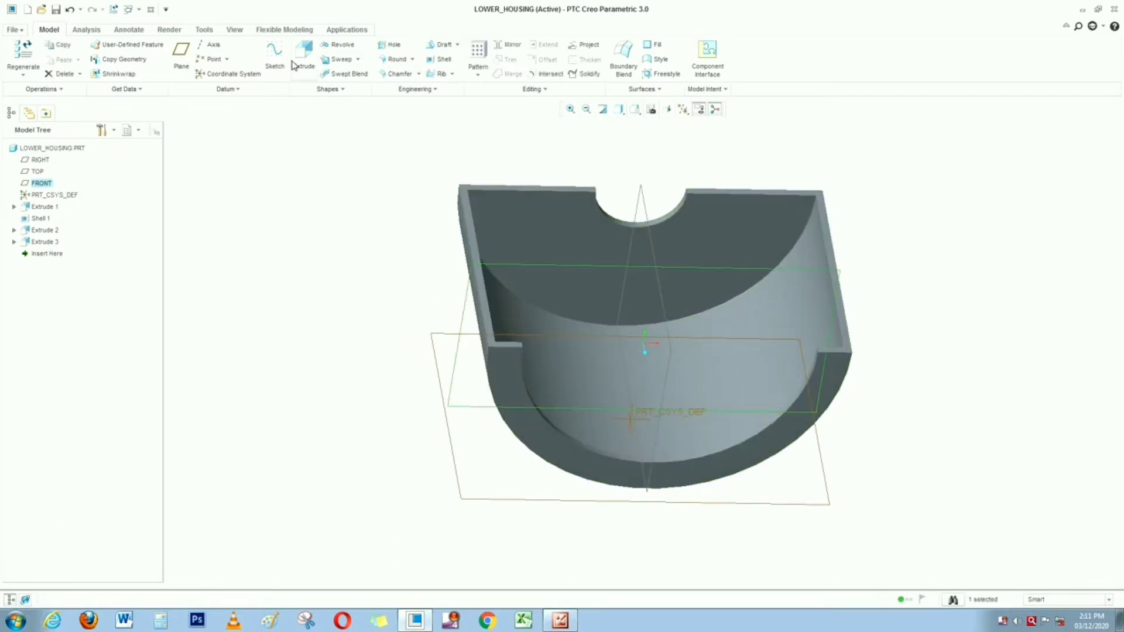
left_click(310, 53)
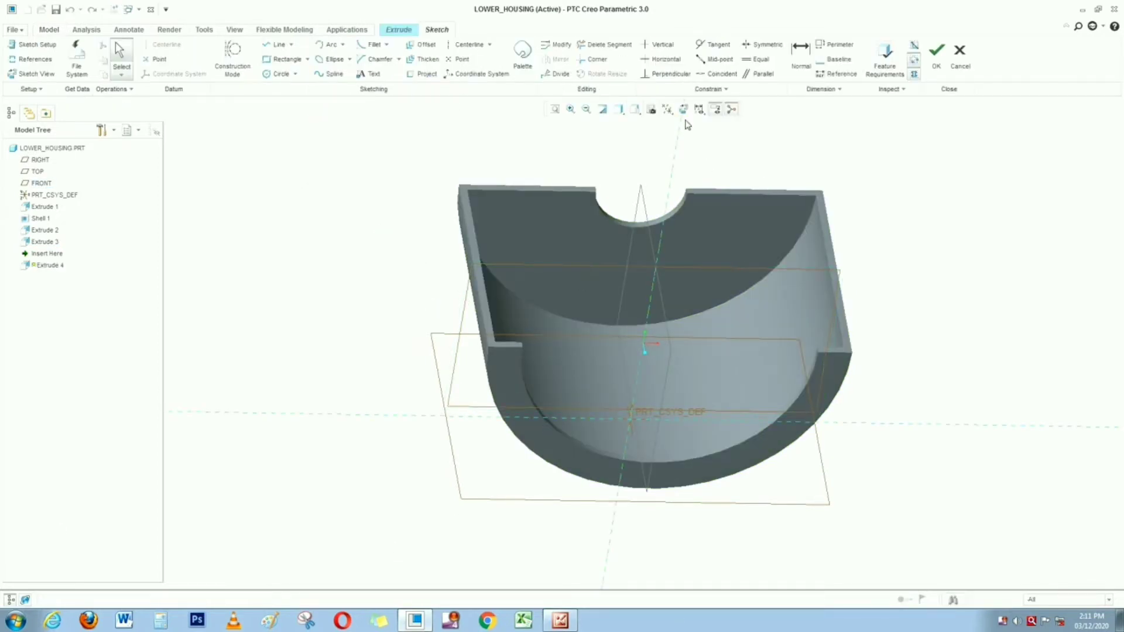
left_click(683, 109)
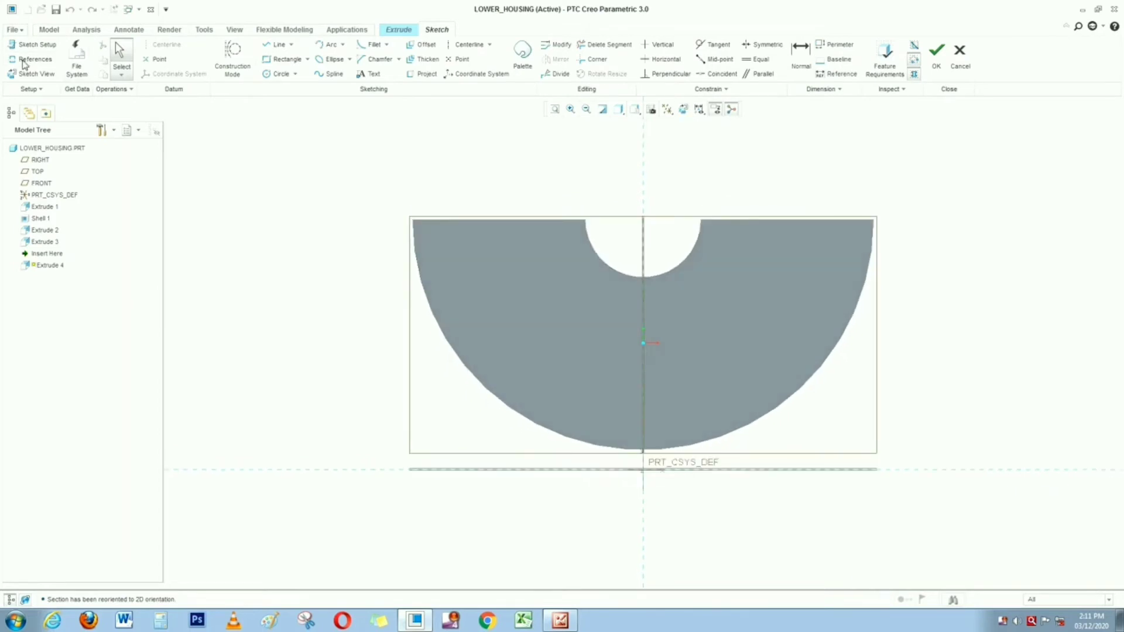
left_click(24, 61)
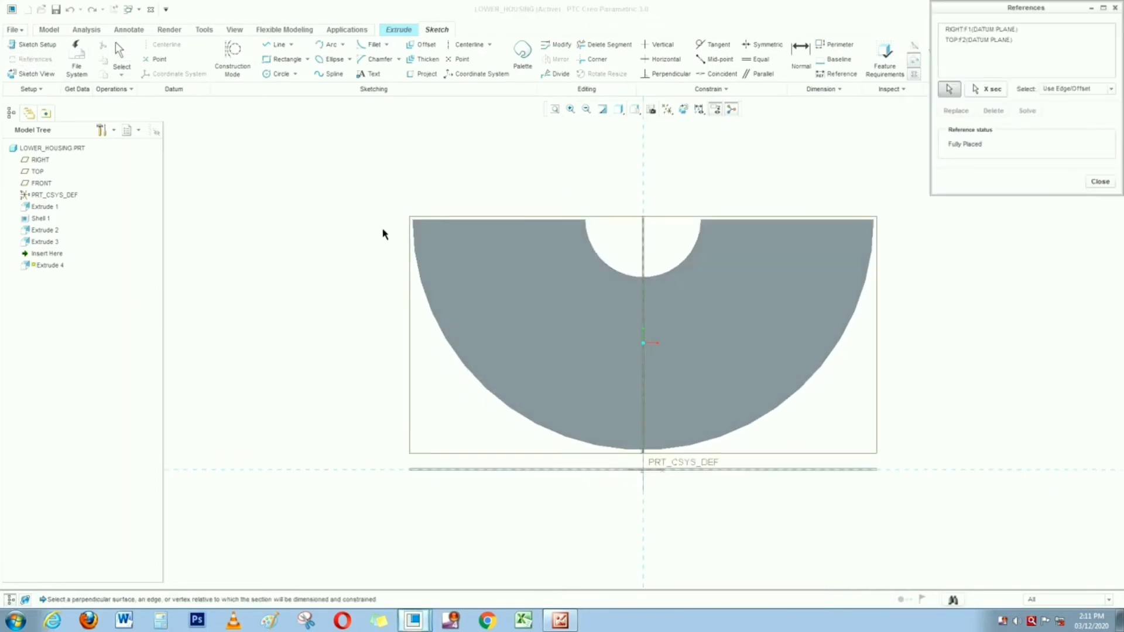
left_click(534, 223)
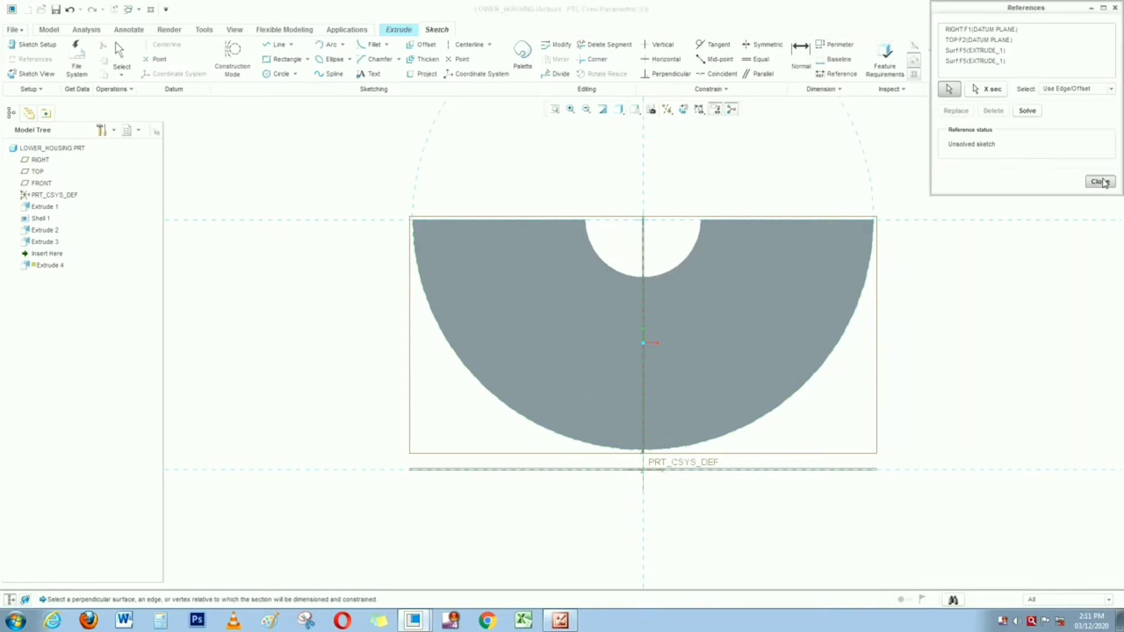
left_click(1100, 182)
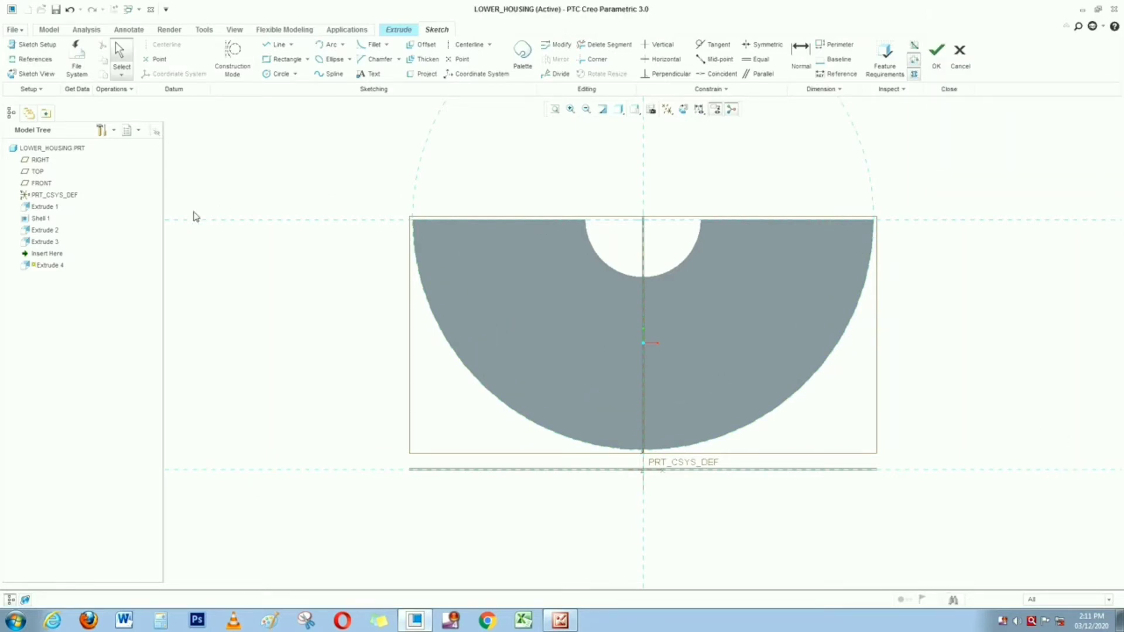
Draw a horizontal line about 15 long on the horizontal reference below the half cylinder, extending past both sides
left_click(273, 45)
left_click(358, 470)
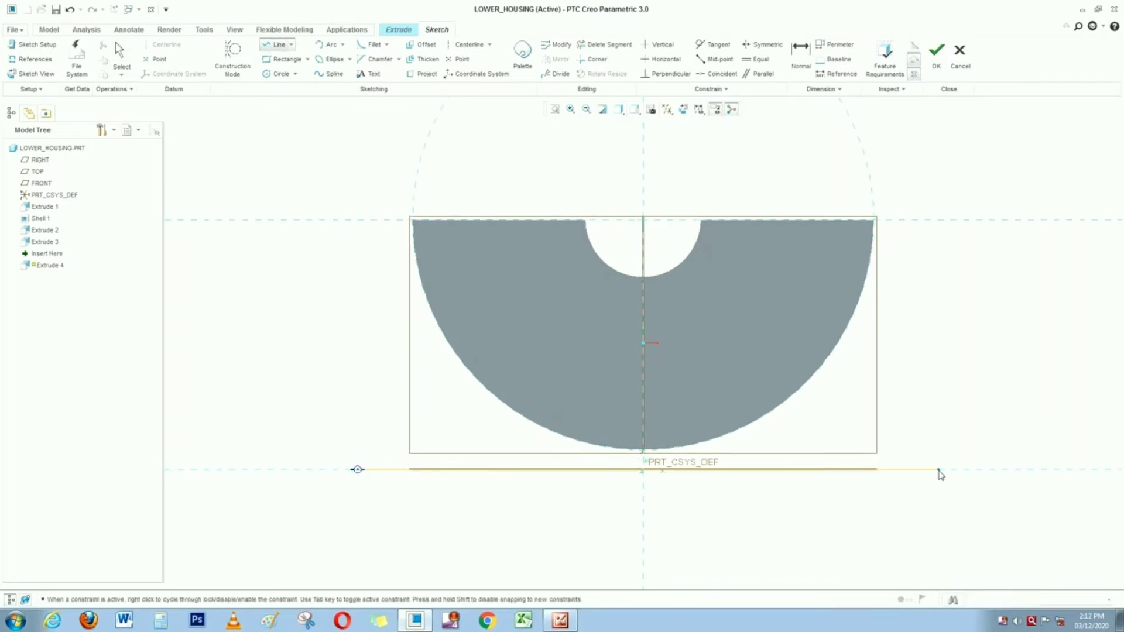
left_click(938, 469)
middle_click(938, 509)
middle_click(938, 509)
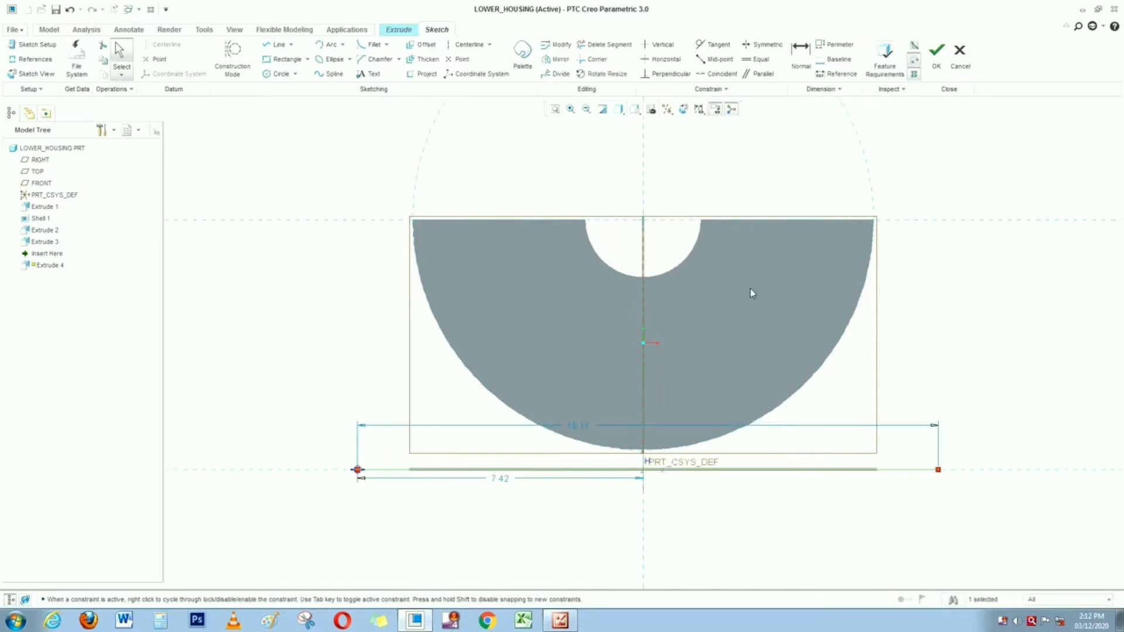
Set the base line's left endpoint 7 from the vertical reference and its overall length to 14
double_click(504, 480)
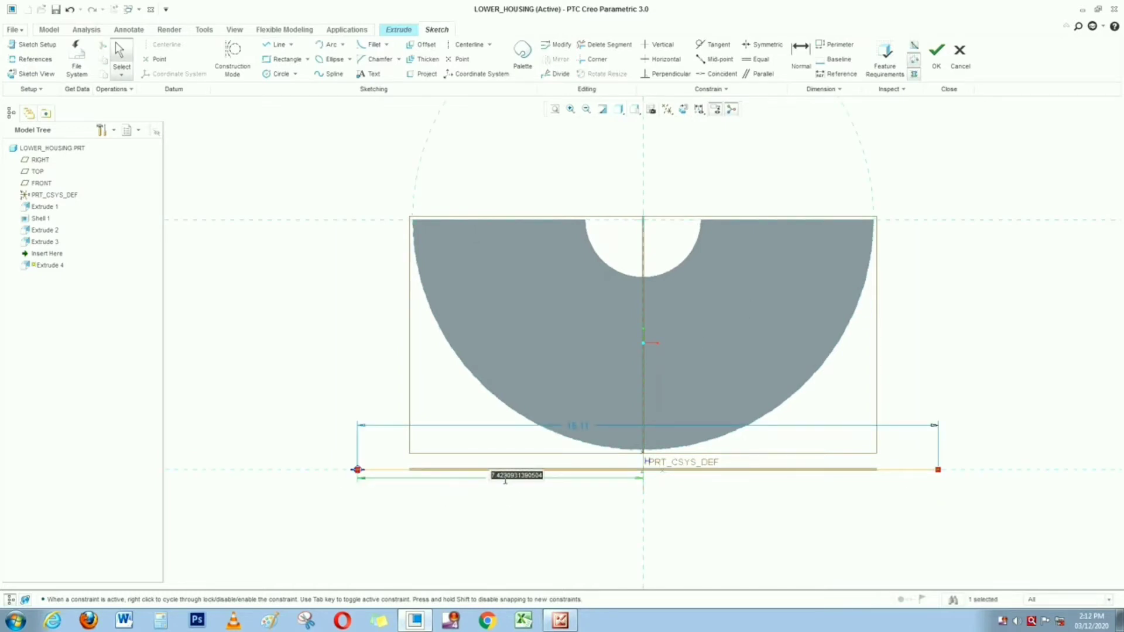
type("7")
key("Return")
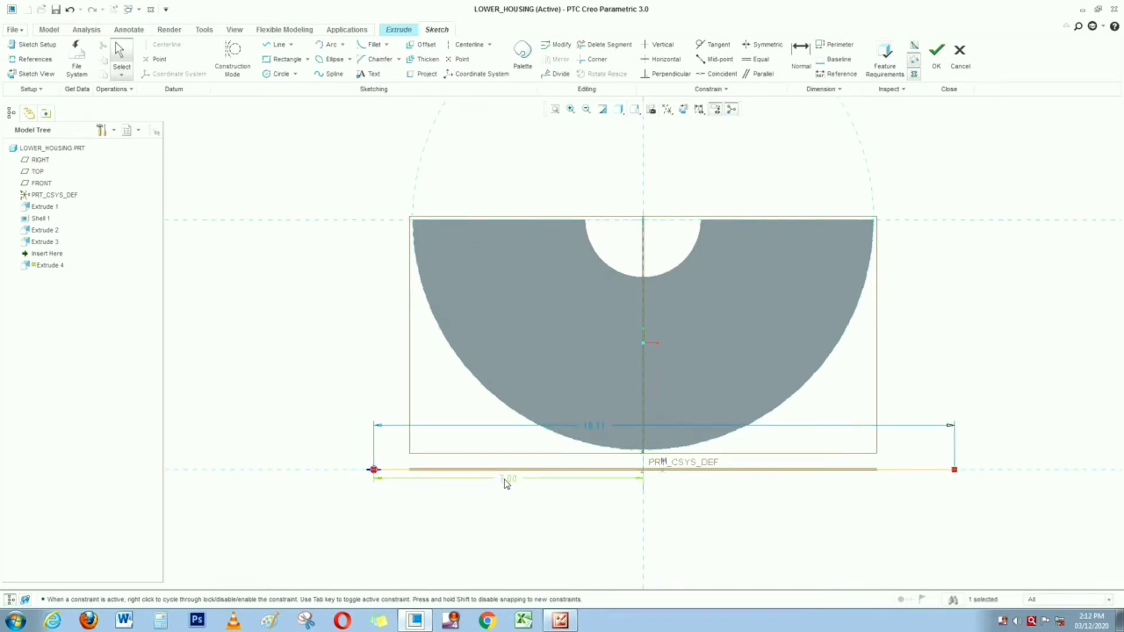
double_click(598, 429)
type("14")
key("Return")
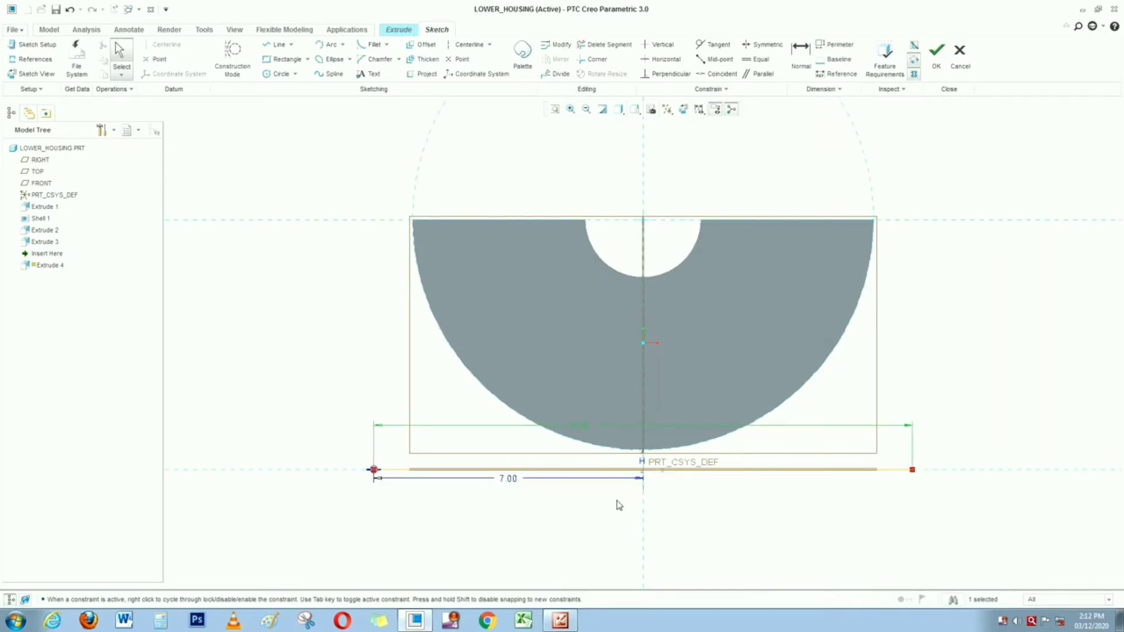
Check the base shape in the orthographic drawing and close the line into a rectangle with two vertical sides and an upper line
key("alt+Tab")
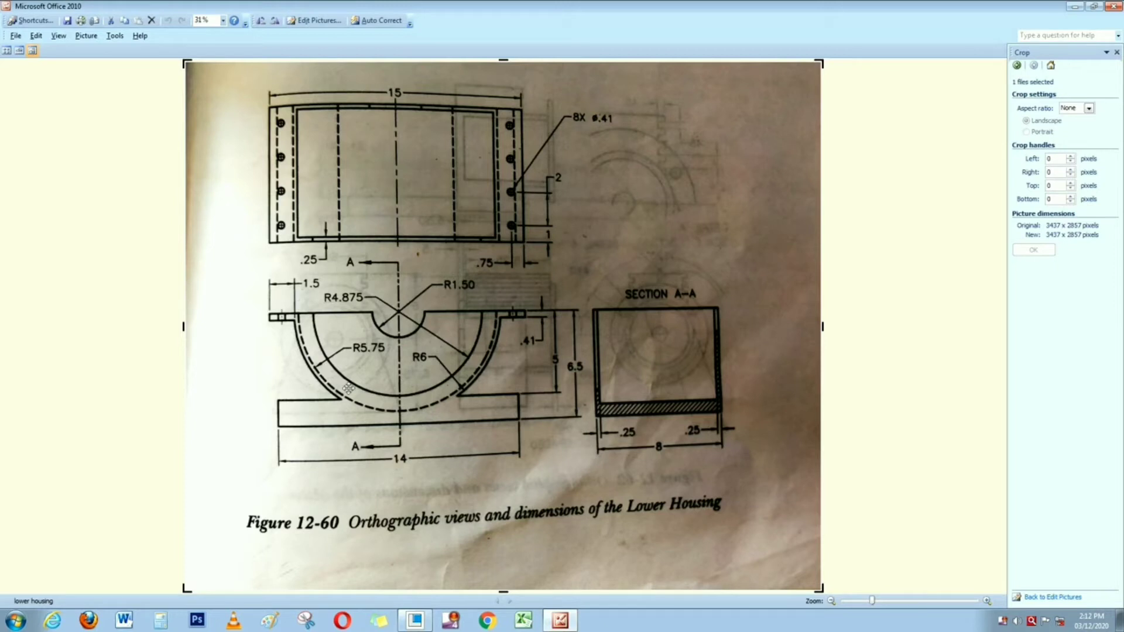
key("alt+Tab")
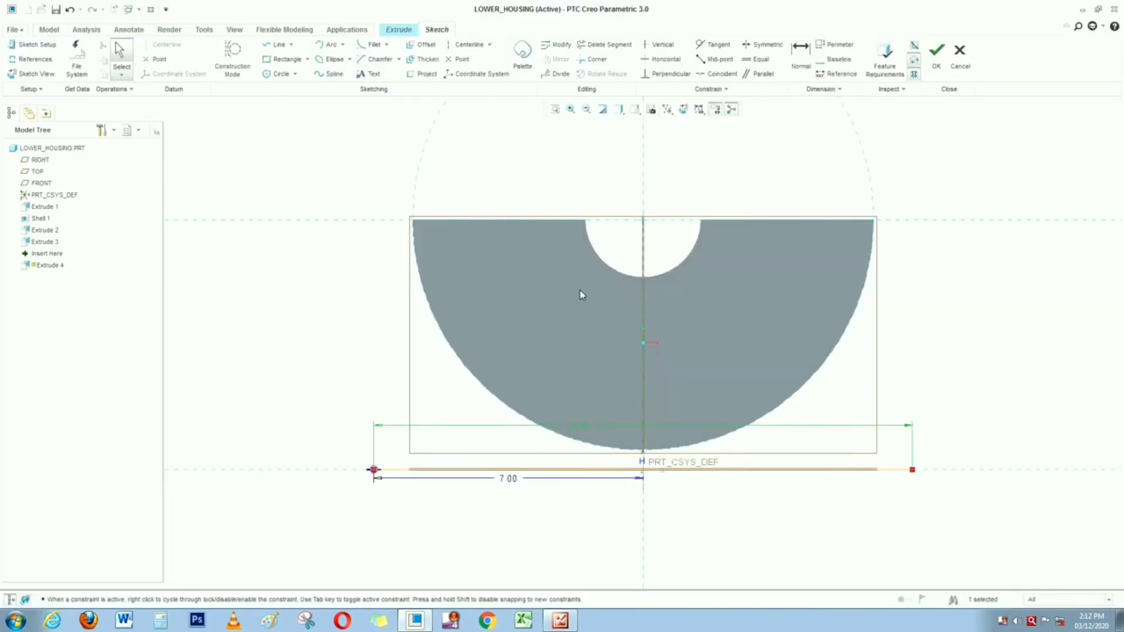
key("alt+Tab")
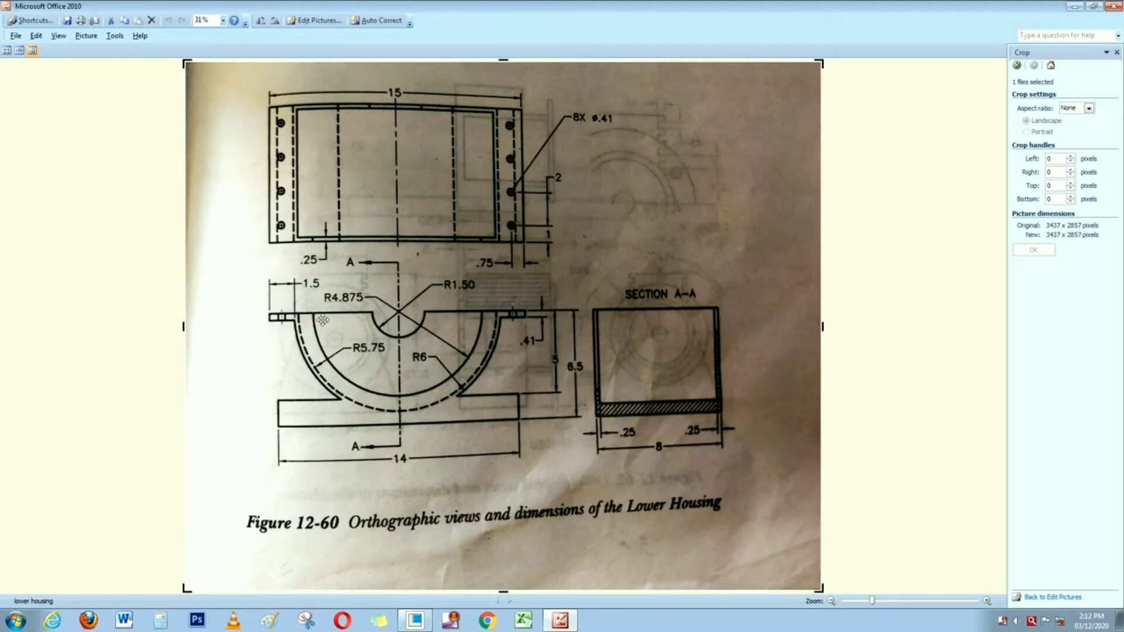
key("alt+Tab")
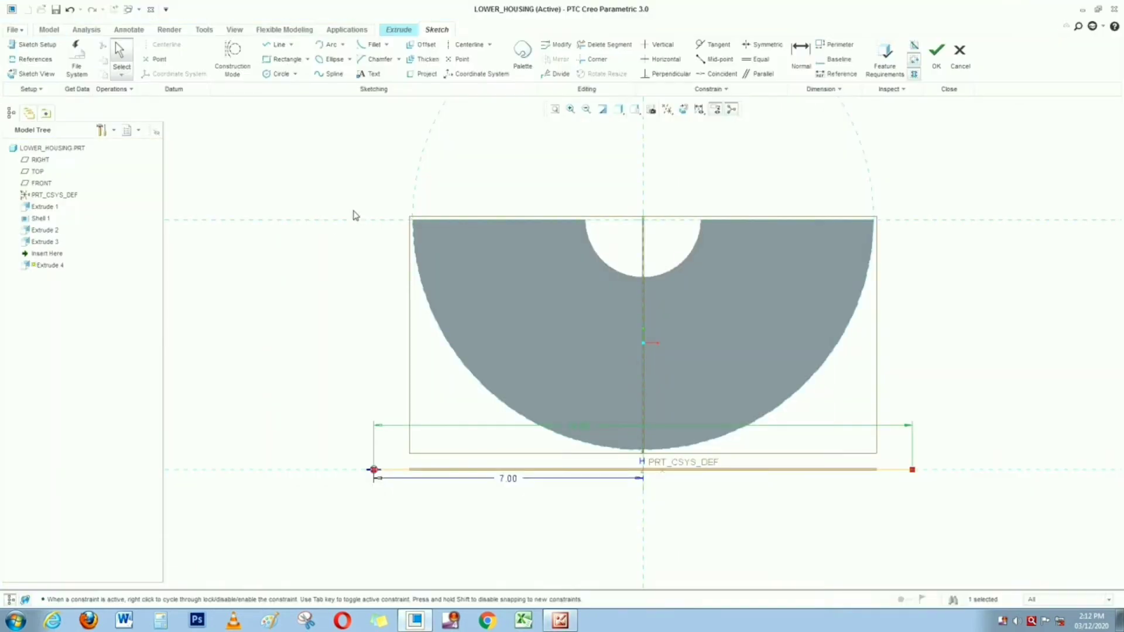
left_click(276, 45)
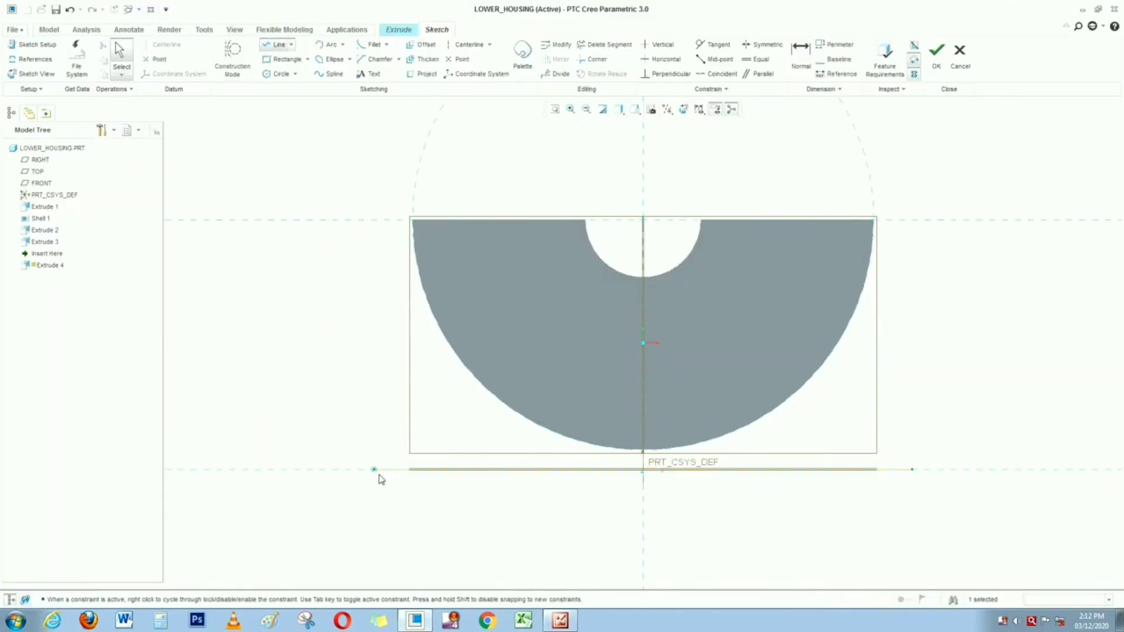
left_click(374, 470)
left_click(374, 434)
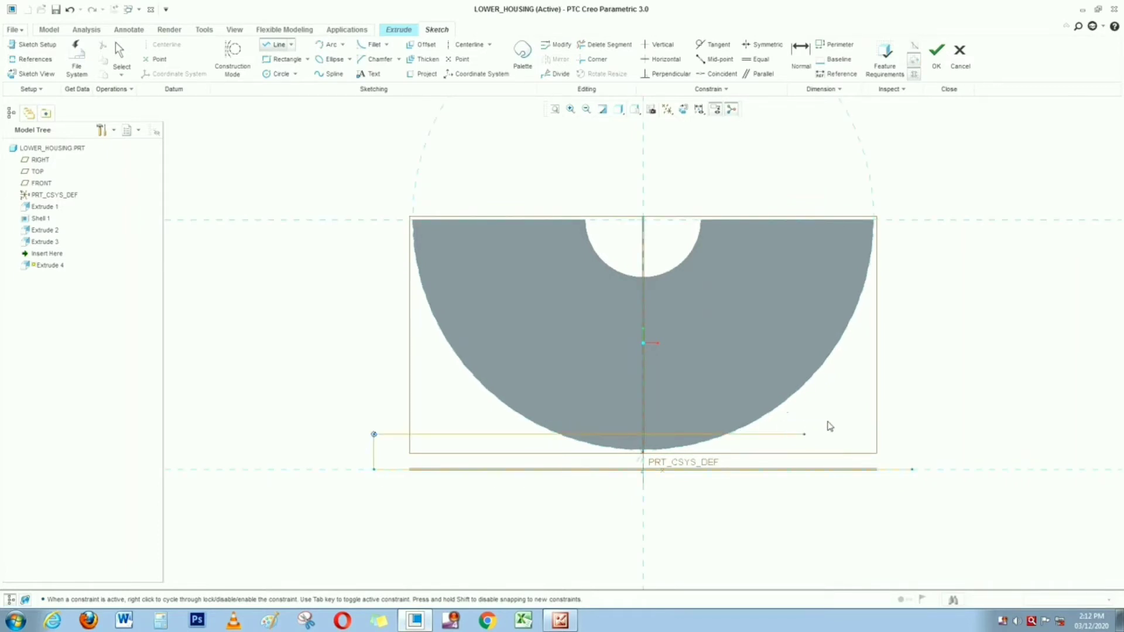
left_click(916, 435)
left_click(912, 468)
middle_click(916, 405)
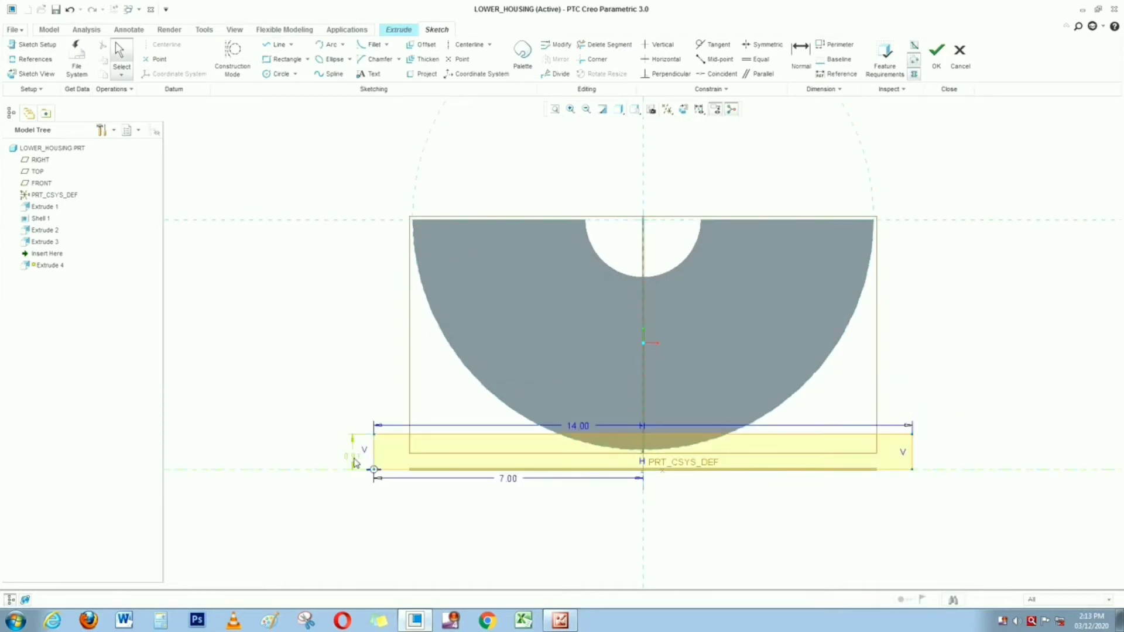
double_click(353, 458)
type("0.4")
key("Return")
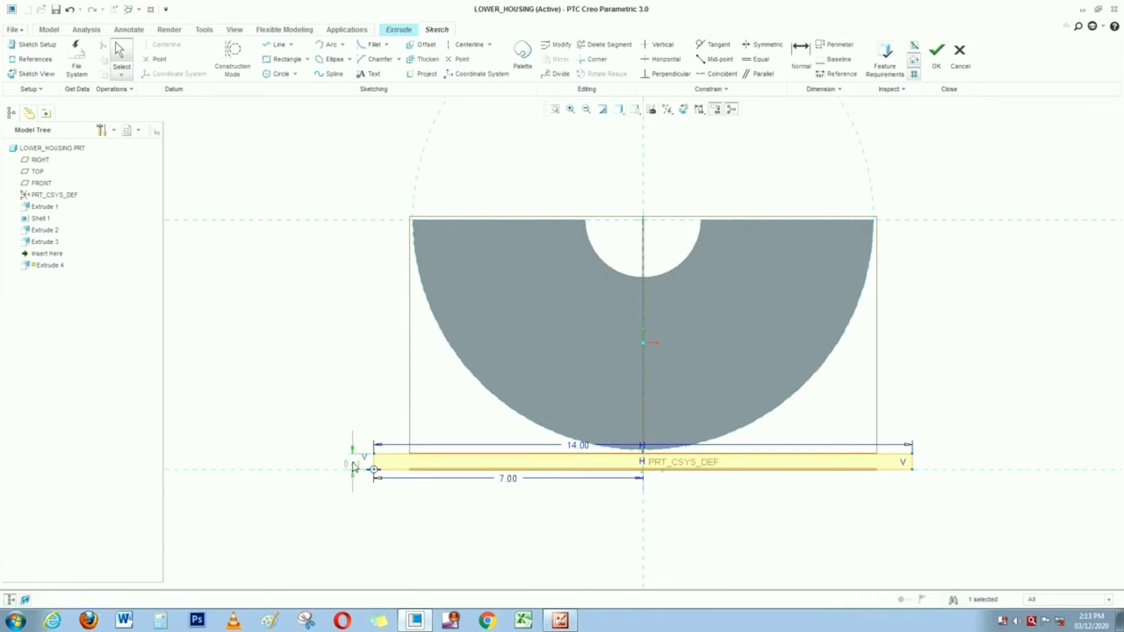
Set the height of the base rectangle to 1.5
double_click(354, 463)
type("1.5")
key("Return")
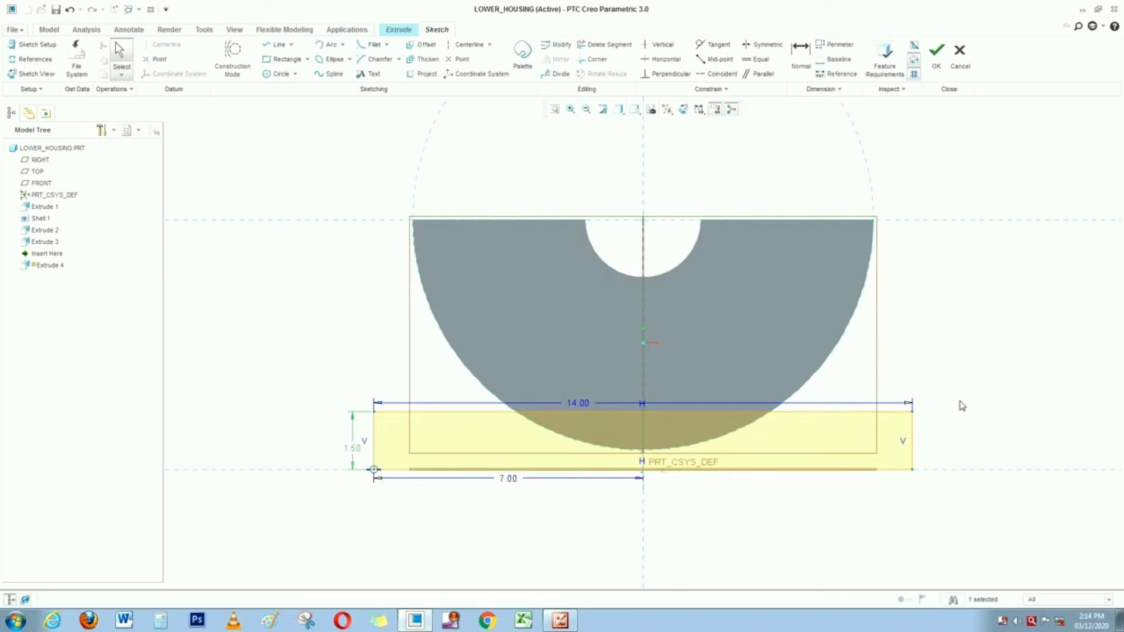
Draw a three-sided flange outline about 2.57 by 0.7 outward from the half cylinder's upper left corner, ending on the curved boundary
scroll(948, 381, "up", 1)
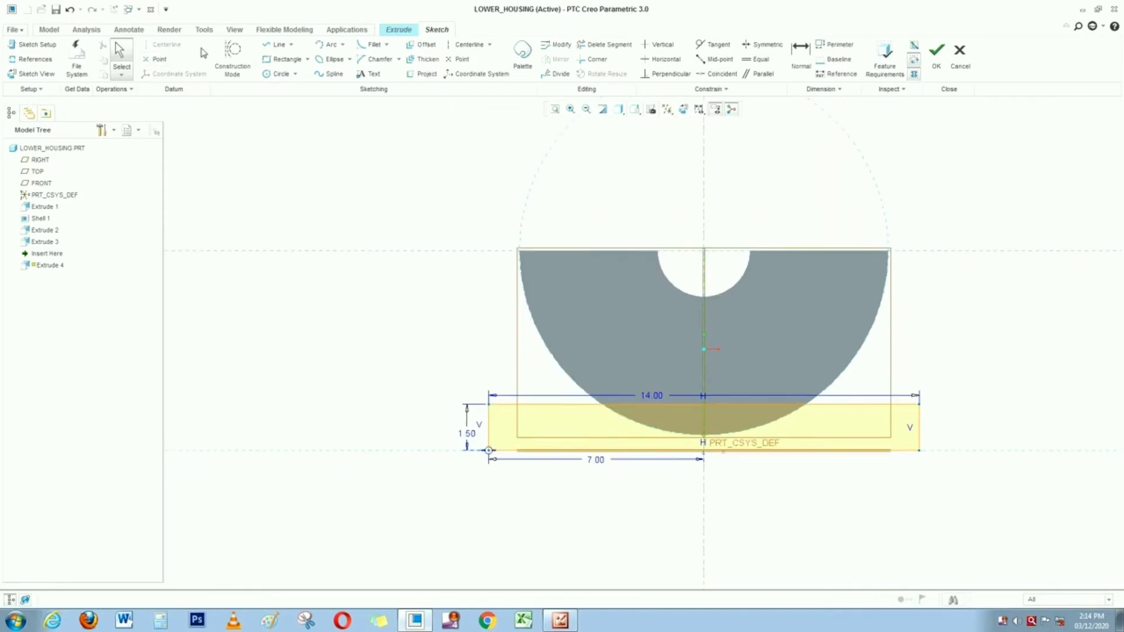
left_click(274, 45)
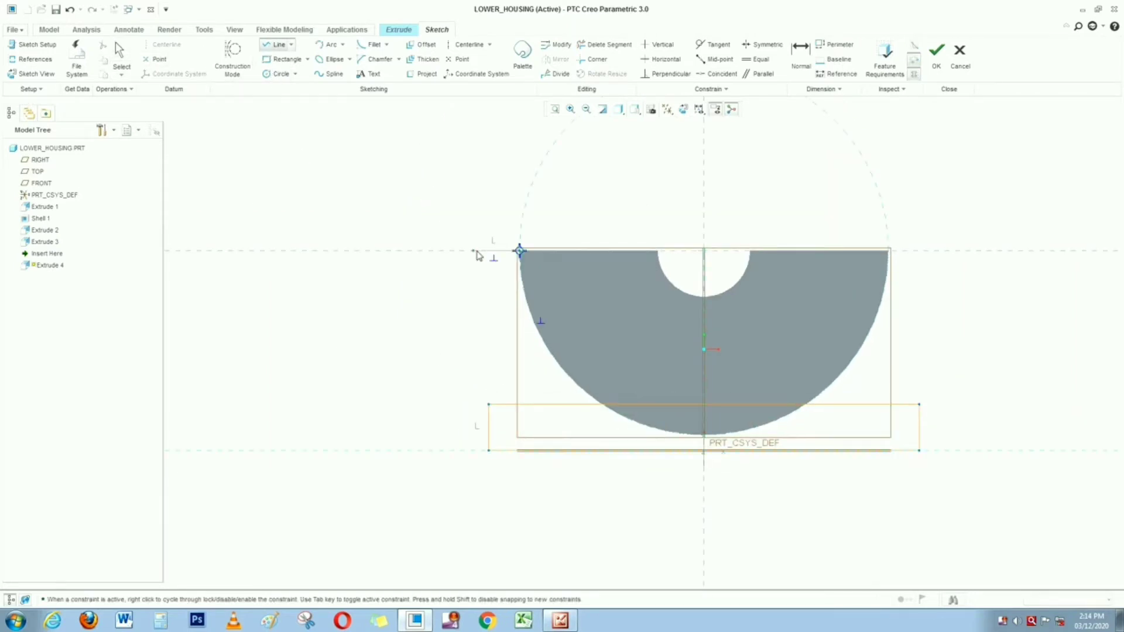
left_click(440, 251)
left_click(440, 272)
left_click(520, 272)
middle_click(404, 295)
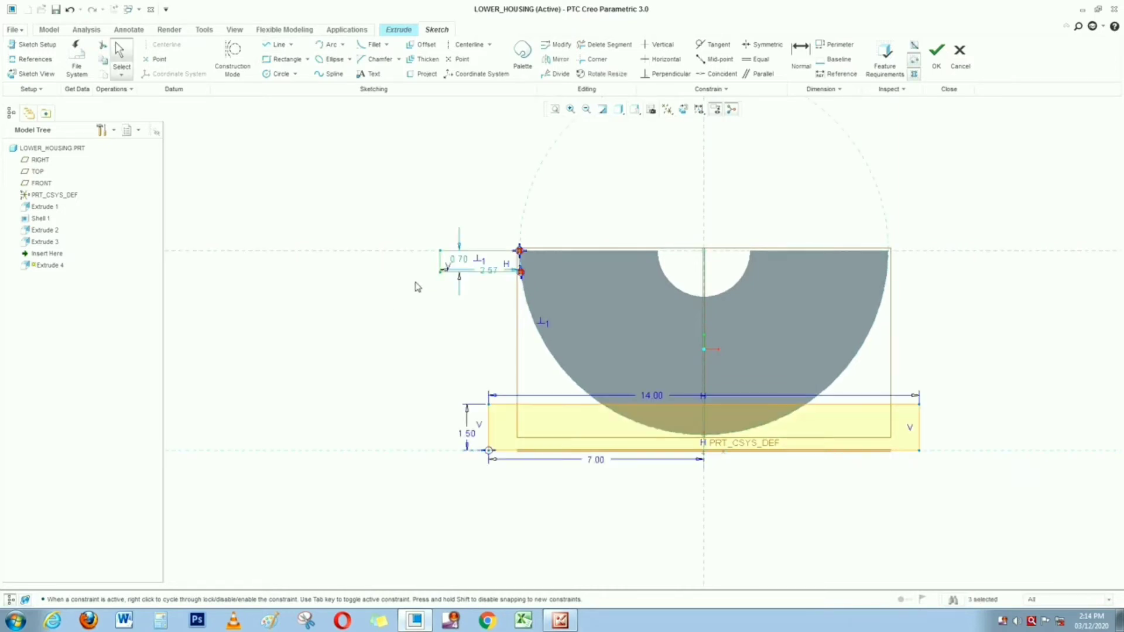
Set the left flange outline's thickness to 0.41 and its length to 2.5
double_click(460, 261)
type("0.41")
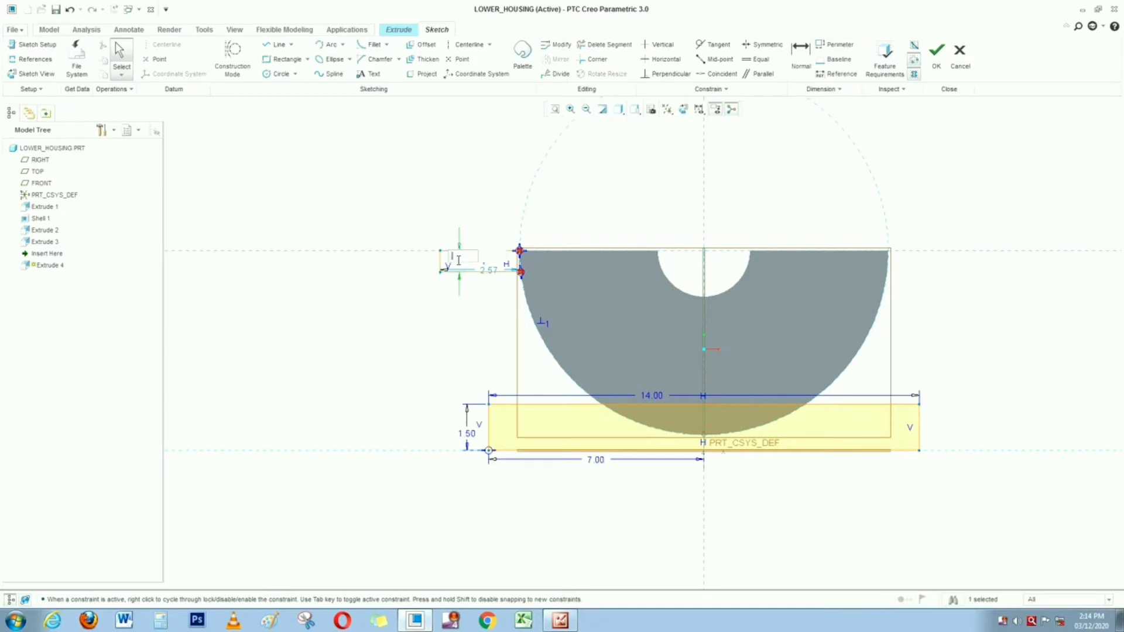
key("Return")
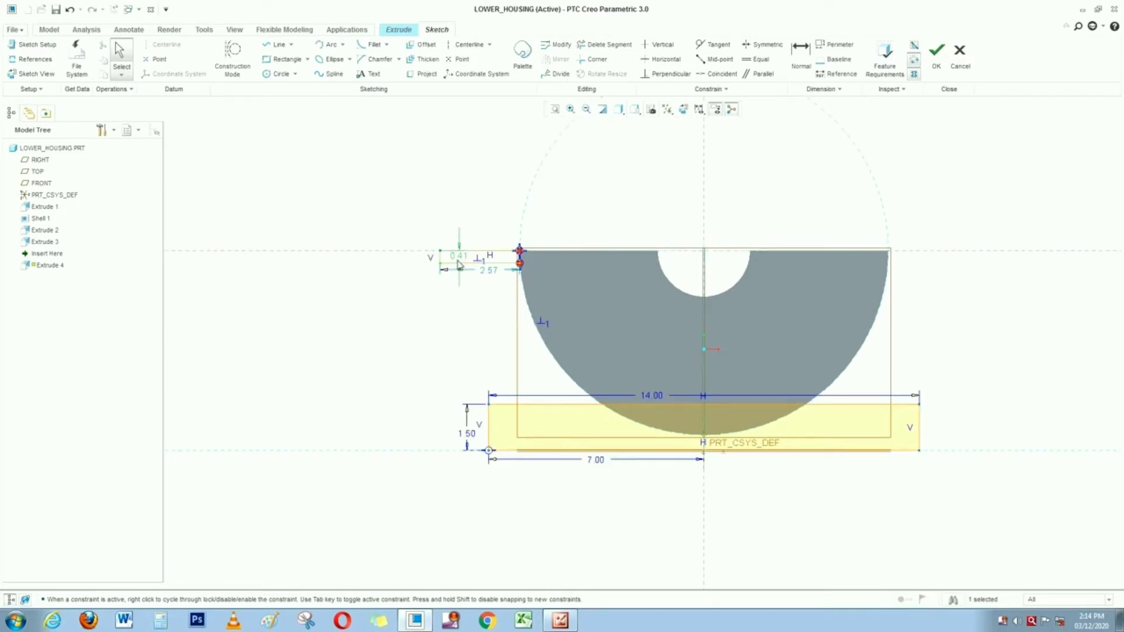
double_click(489, 270)
key("BackSpace")
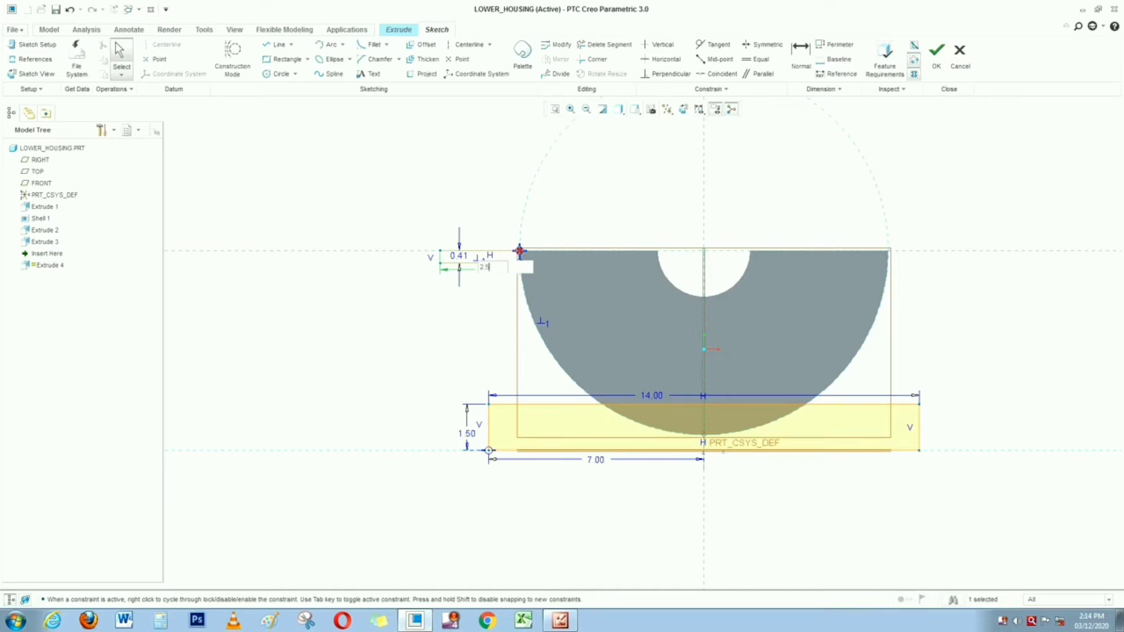
key("Return")
Draw a circle centered where the vertical reference meets the upper edge, with its radius matching the housing's outer curved boundary
scroll(502, 278, "up", 3)
scroll(506, 269, "down", 5)
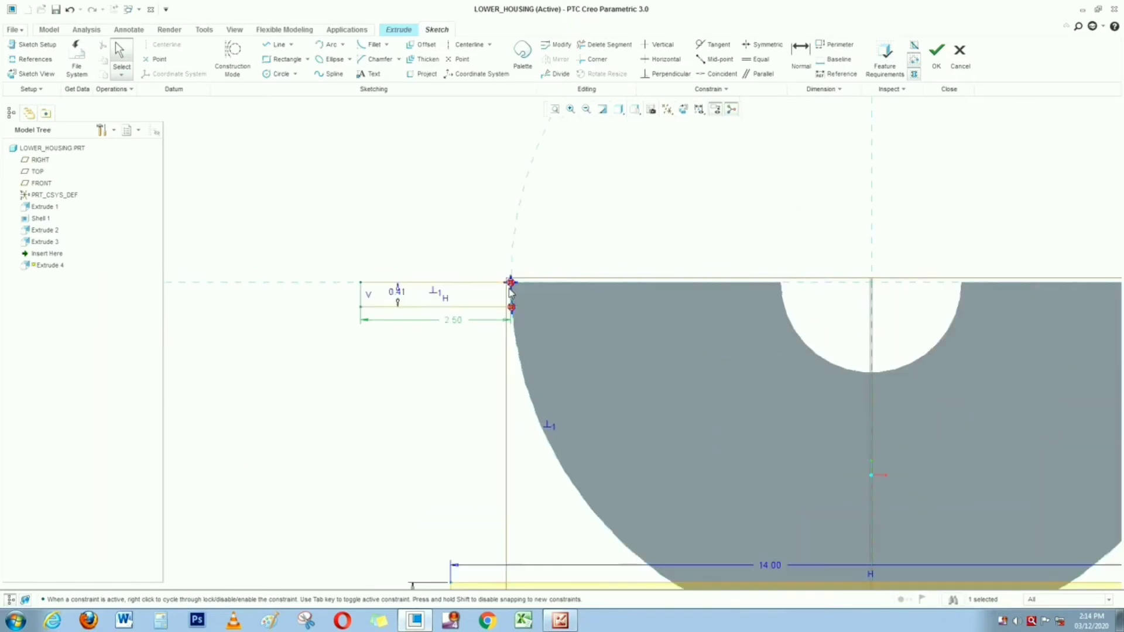
scroll(509, 338, "down", 4)
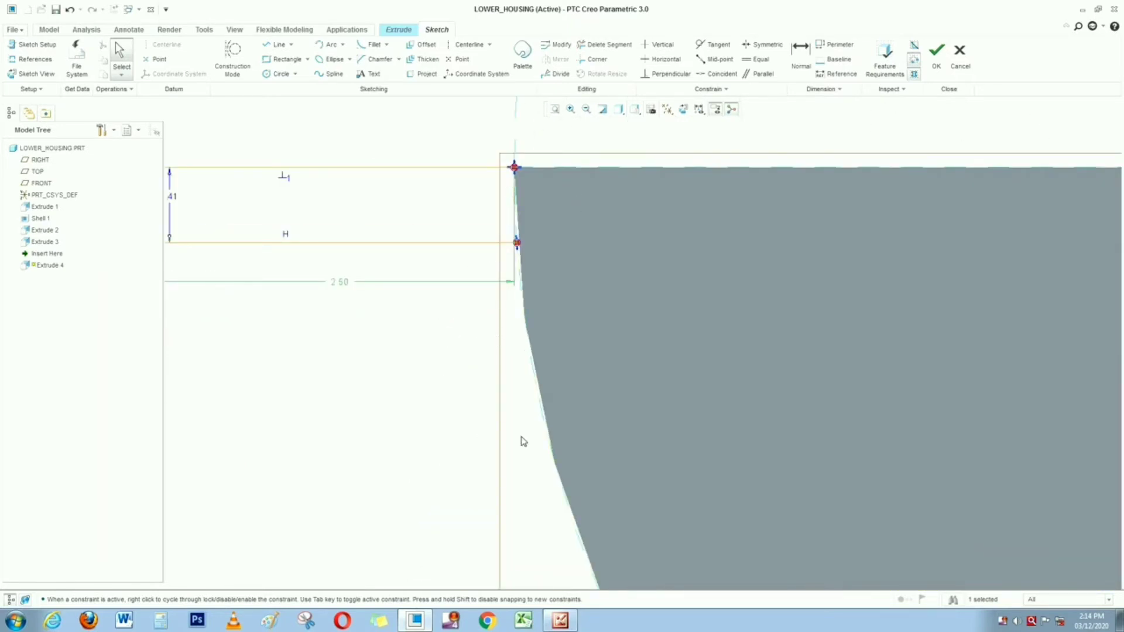
scroll(348, 301, "down", 2)
scroll(586, 340, "down", 1)
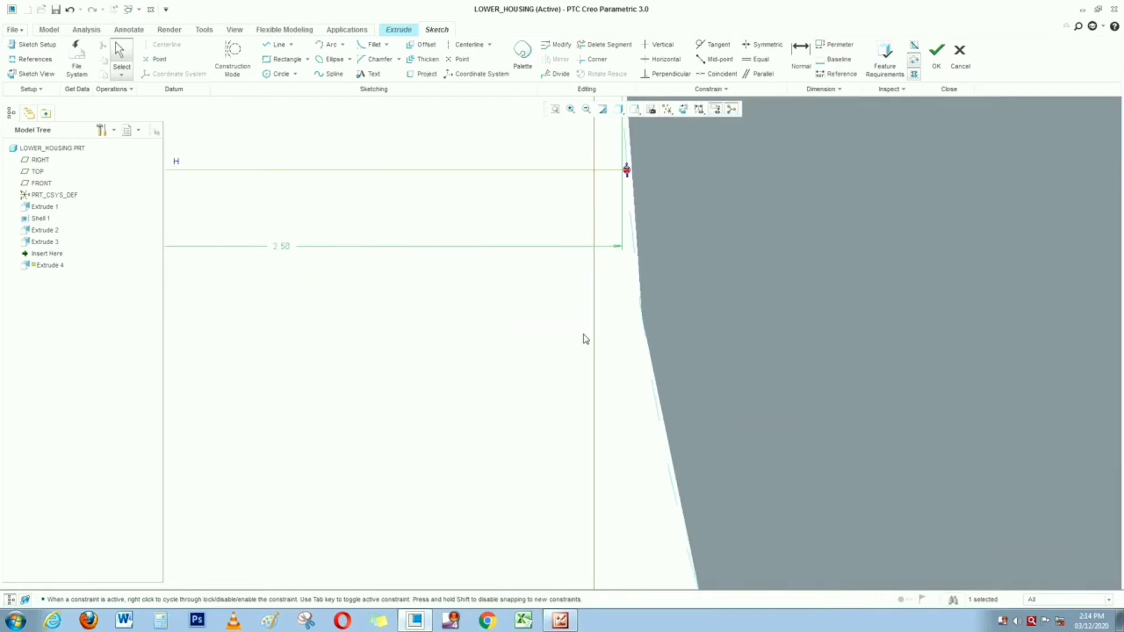
scroll(579, 334, "up", 4)
scroll(281, 330, "up", 3)
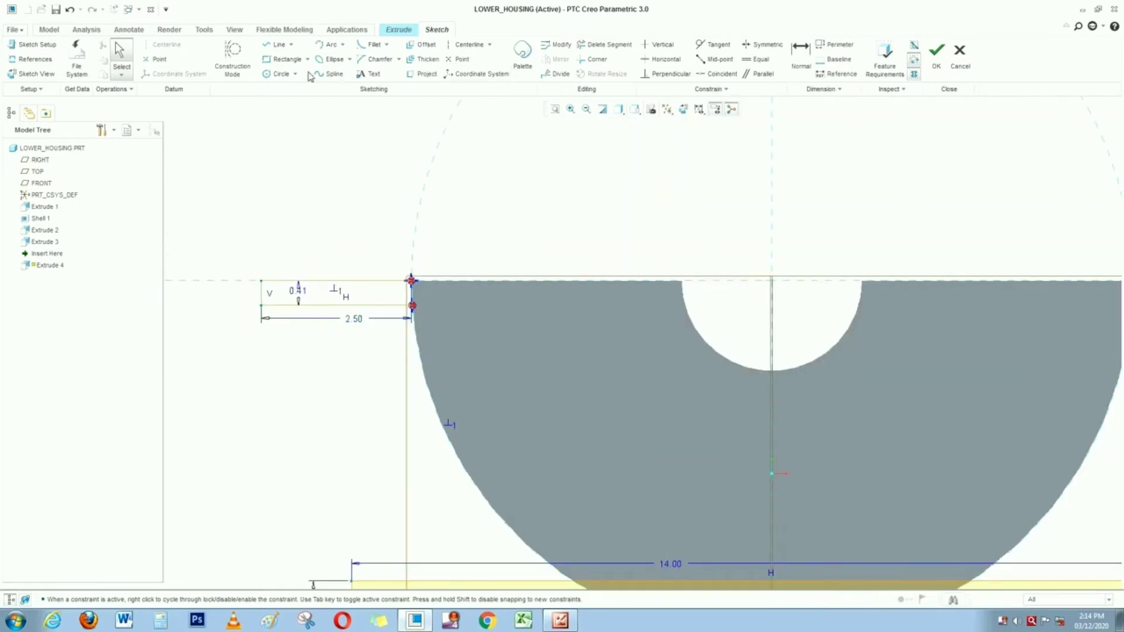
left_click(282, 74)
left_click(771, 281)
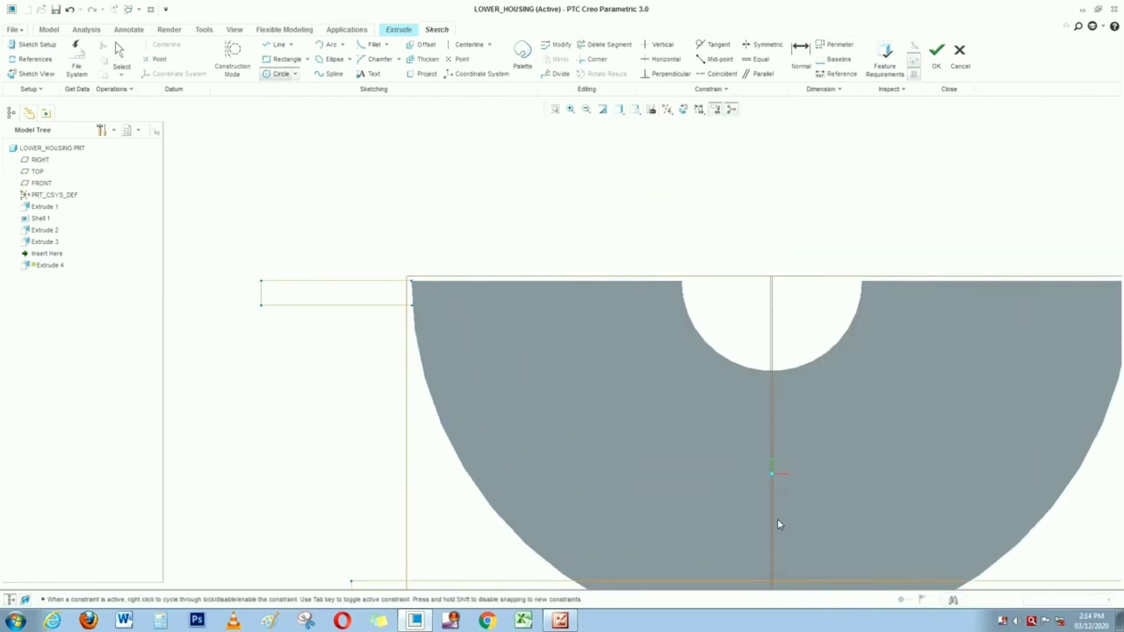
scroll(770, 487, "down", 2)
scroll(769, 487, "up", 3)
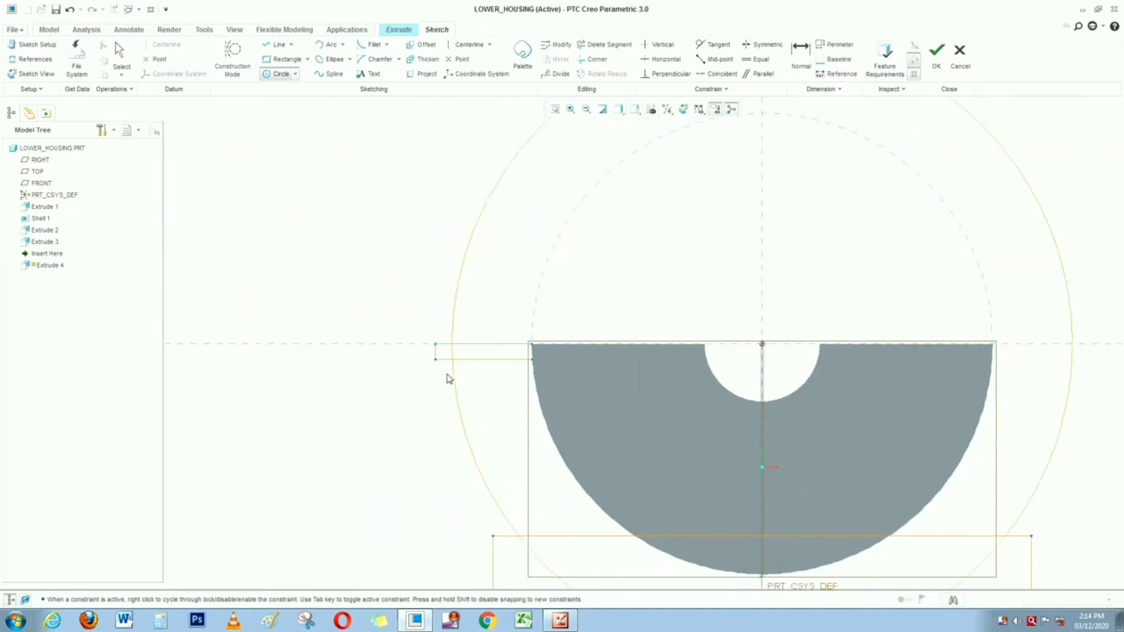
left_click(535, 392)
middle_click(591, 311)
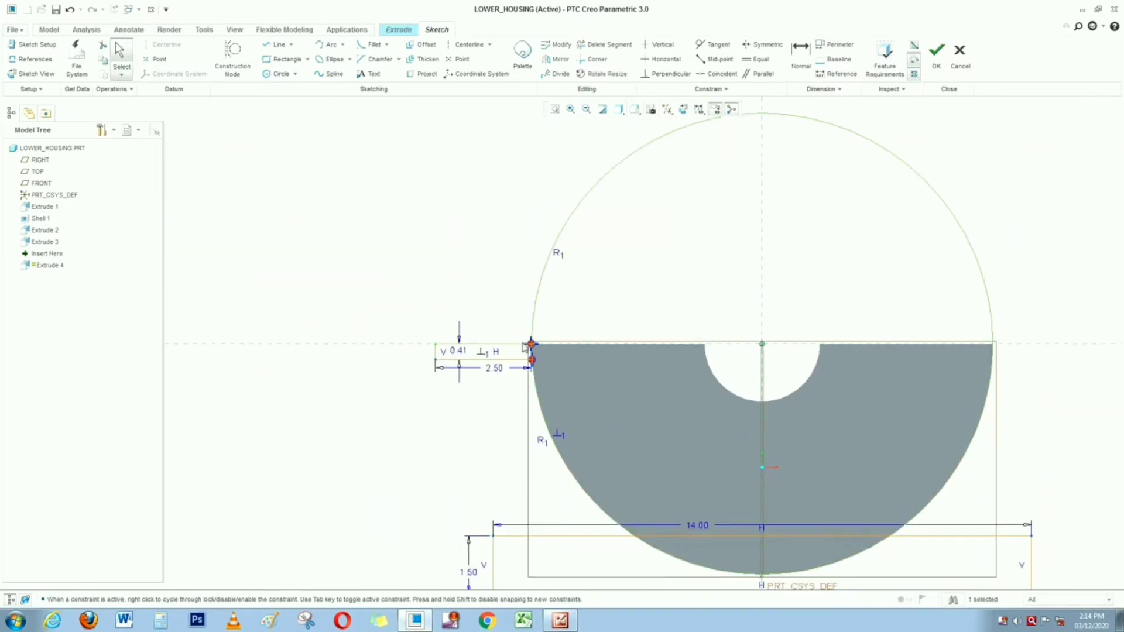
scroll(523, 350, "down", 3)
scroll(529, 359, "up", 5)
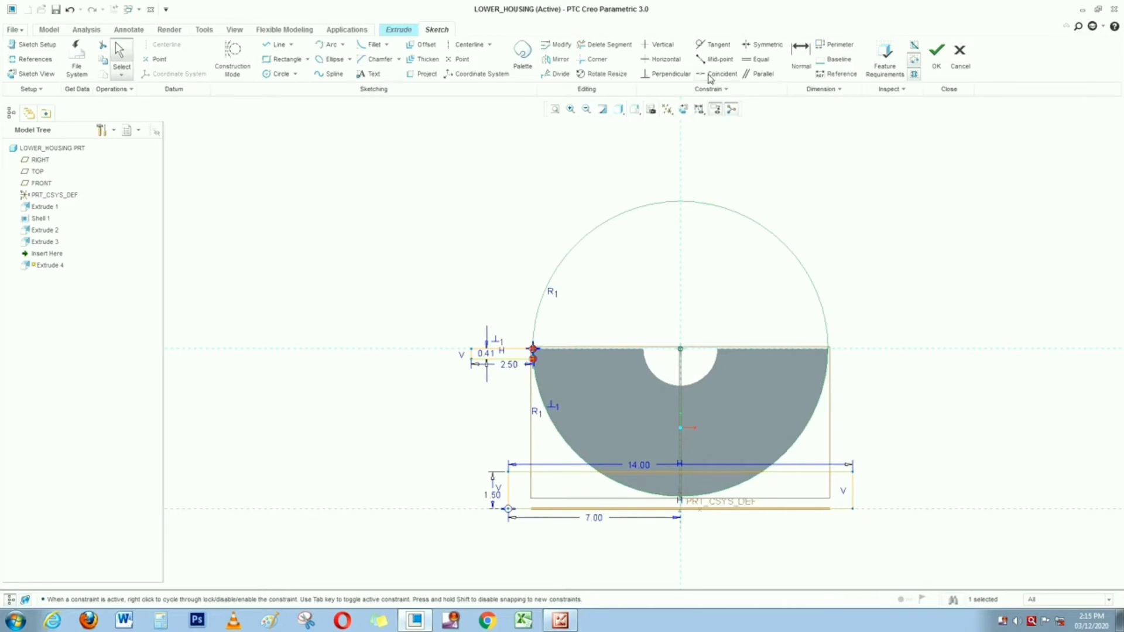
Trim away the circle's upper arc and the part of the base rectangle's upper edge that lies inside the housing curve
left_click(596, 45)
left_click(590, 230)
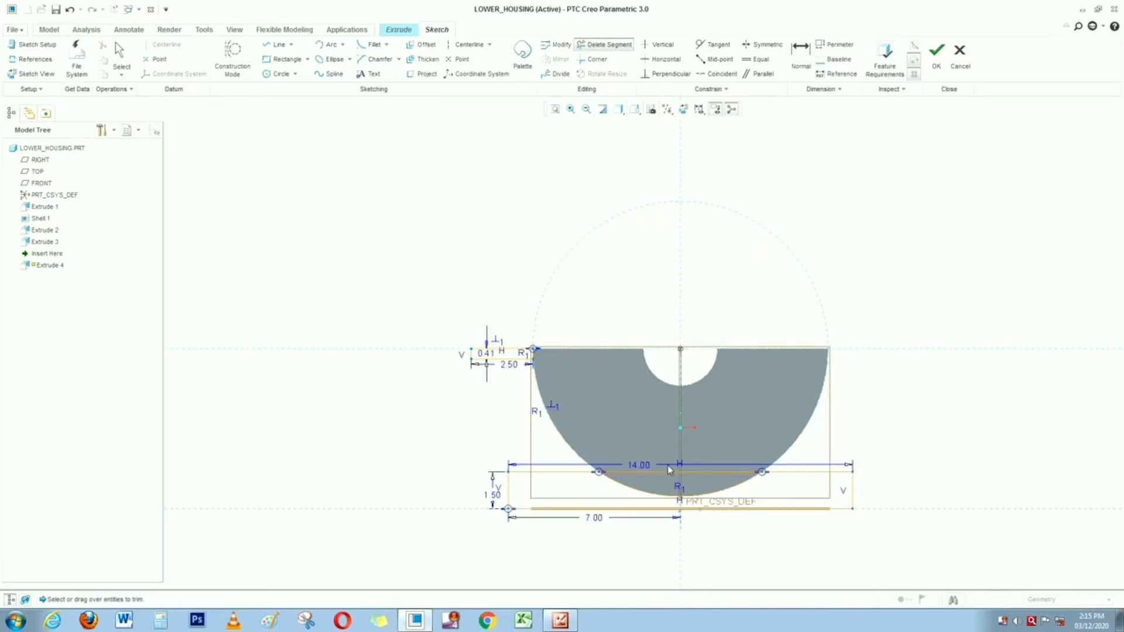
left_click(724, 473)
middle_click(932, 393)
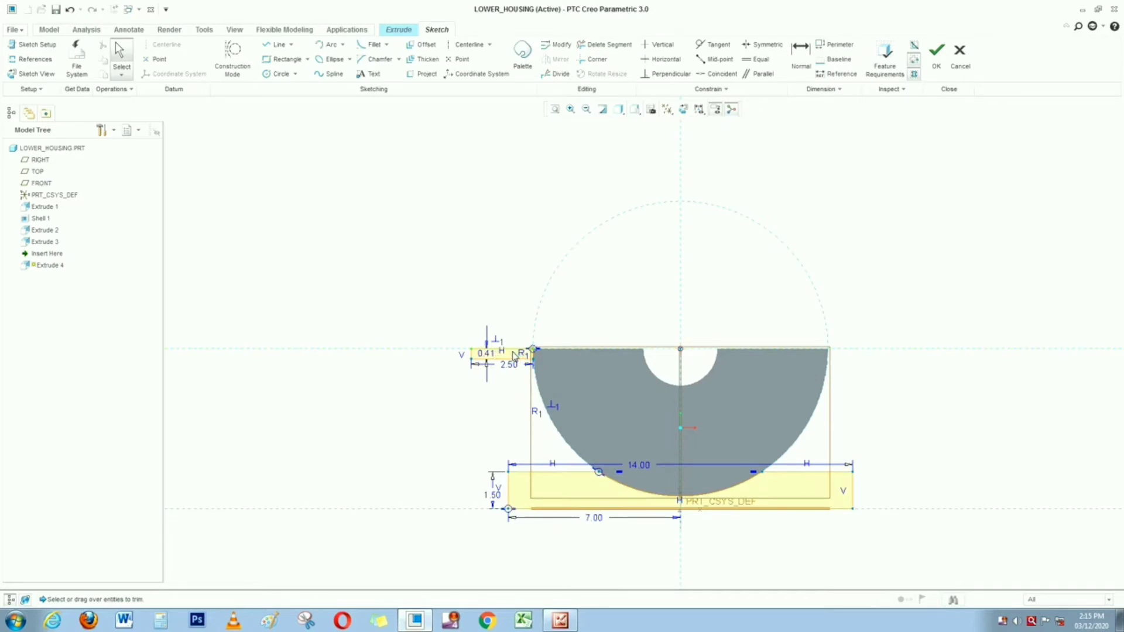
left_click(475, 359)
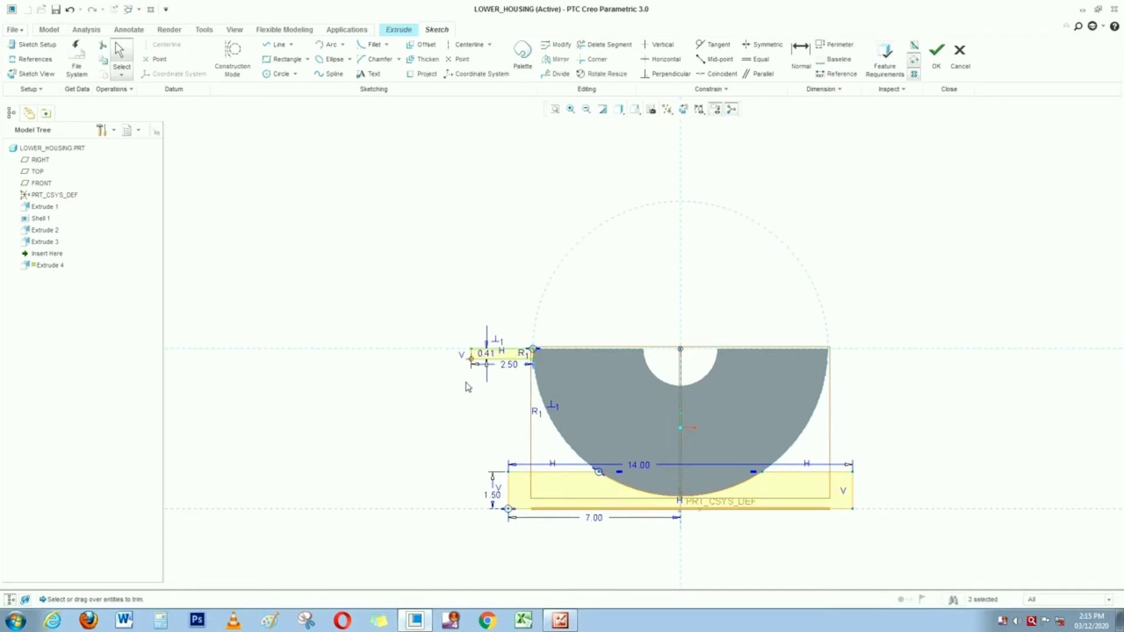
left_click(472, 358, "ctrl")
left_click(471, 350, "ctrl")
left_click(491, 359, "ctrl")
left_click(402, 400)
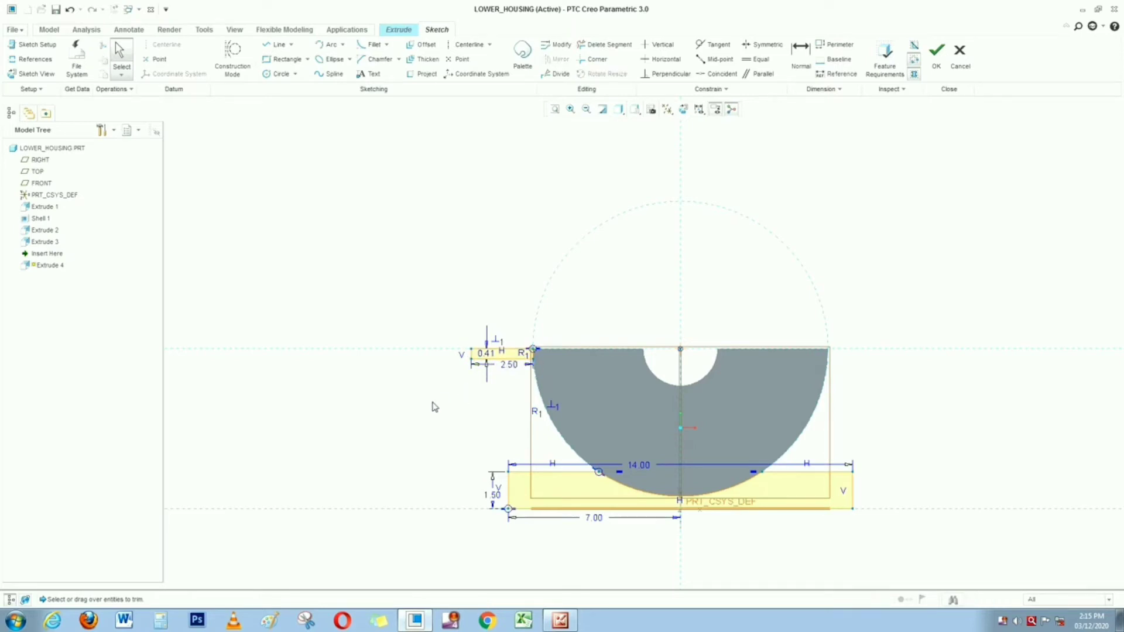
left_click(498, 359)
left_click(471, 354, "ctrl")
left_click(557, 59)
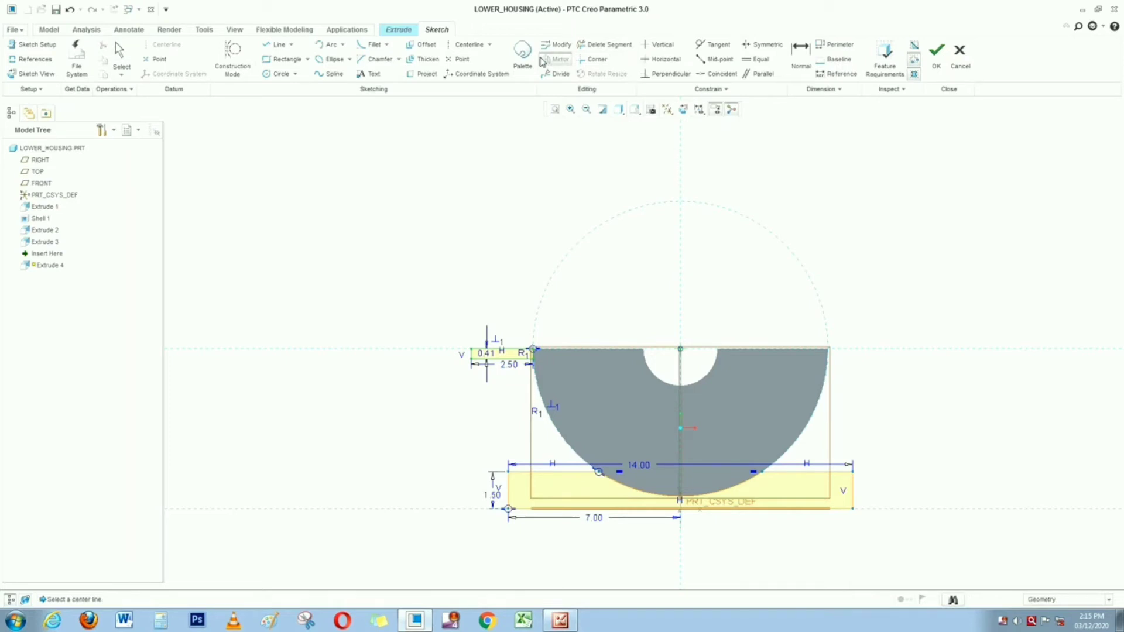
Draw a vertical construction centerline through the center of the half cylinder's upper edge
left_click(465, 45)
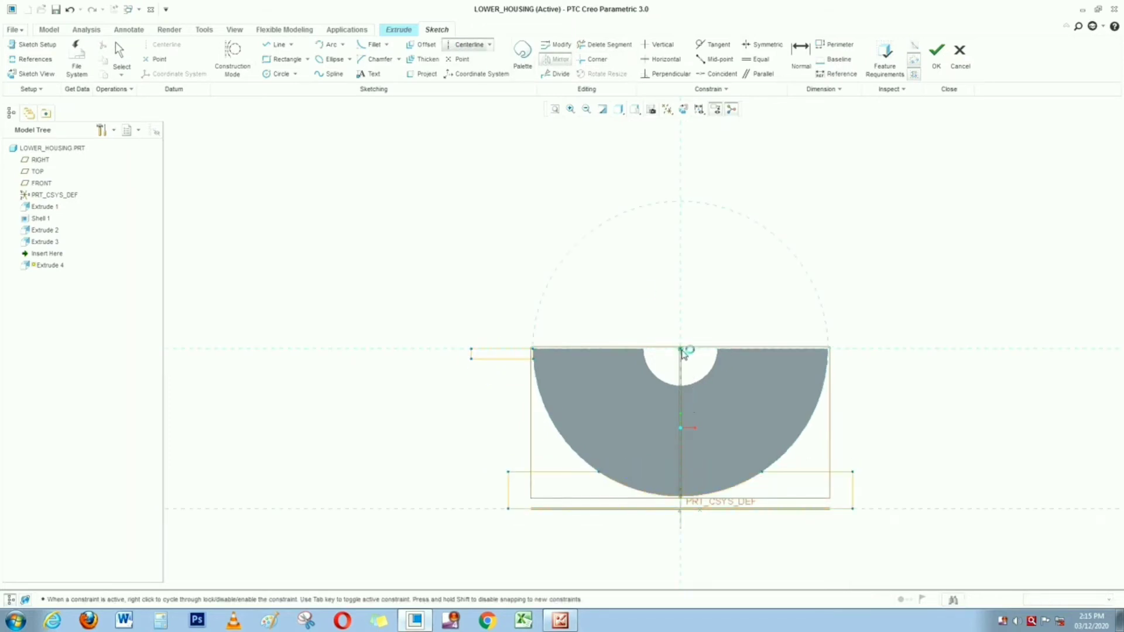
left_click(680, 349)
left_click(679, 326)
middle_click(724, 302)
left_click(490, 355)
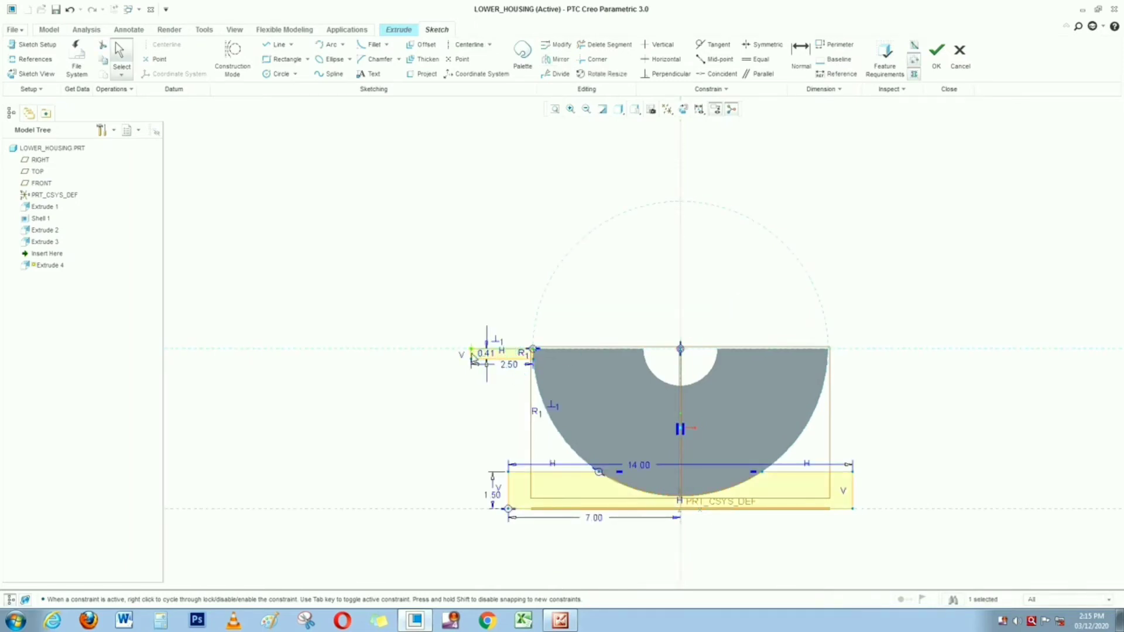
left_click(471, 351, "ctrl")
left_click(533, 353, "ctrl")
scroll(502, 355, "up", 4)
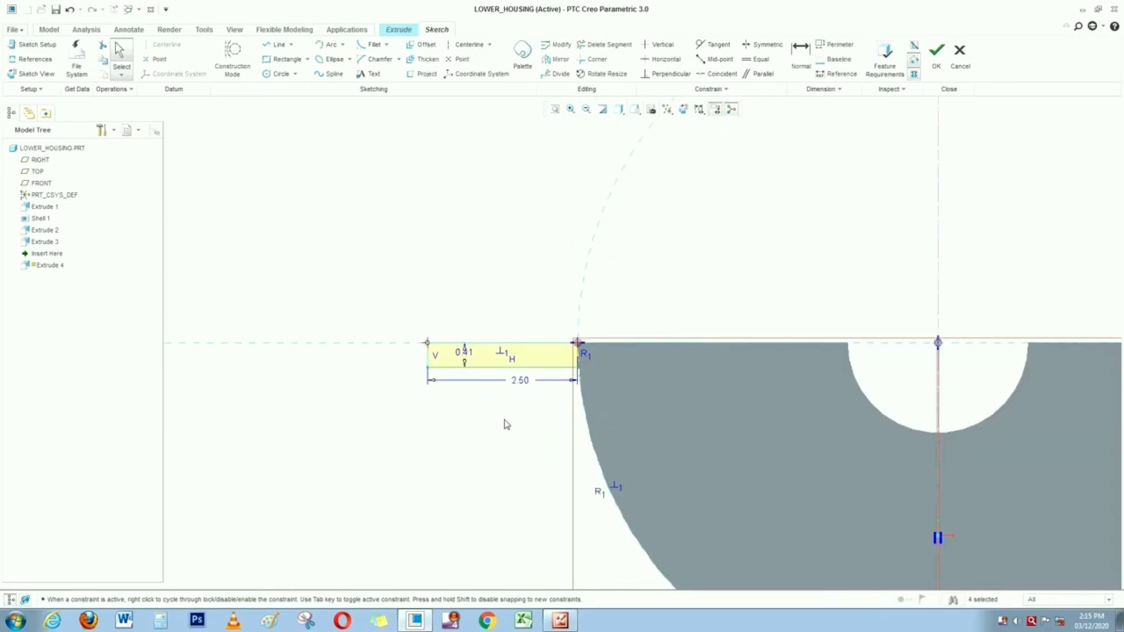
left_click(505, 420)
Mirror the four segments of the left flange outline about the vertical centerline
left_click(578, 352)
left_click(542, 342, "ctrl")
left_click(536, 369, "ctrl")
left_click(427, 357, "ctrl")
scroll(337, 310, "down", 4)
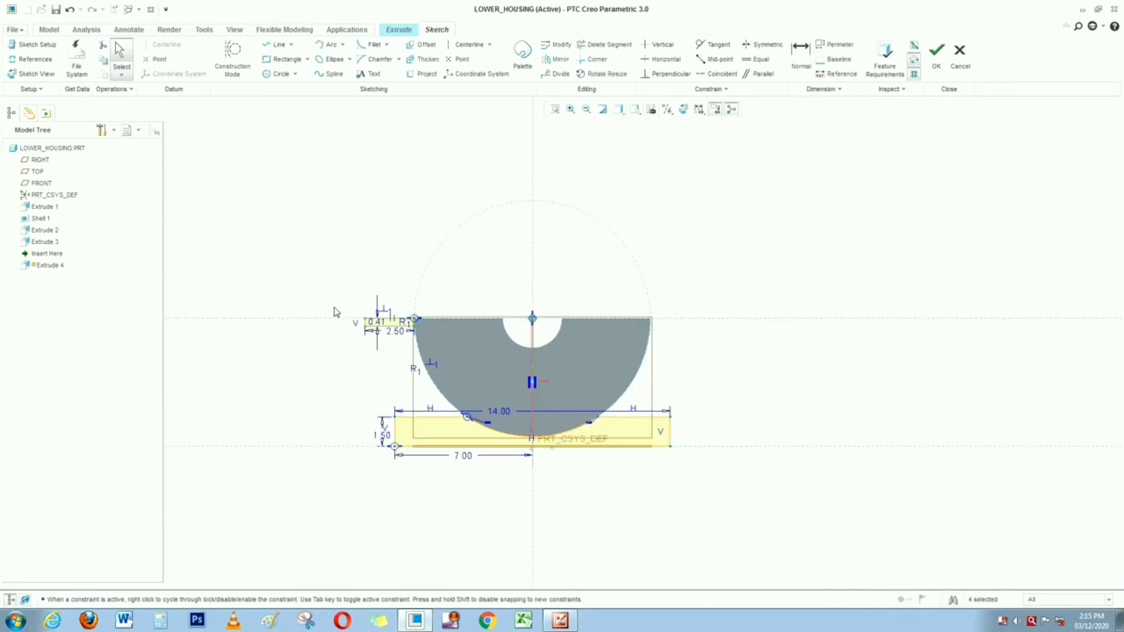
left_click(547, 61)
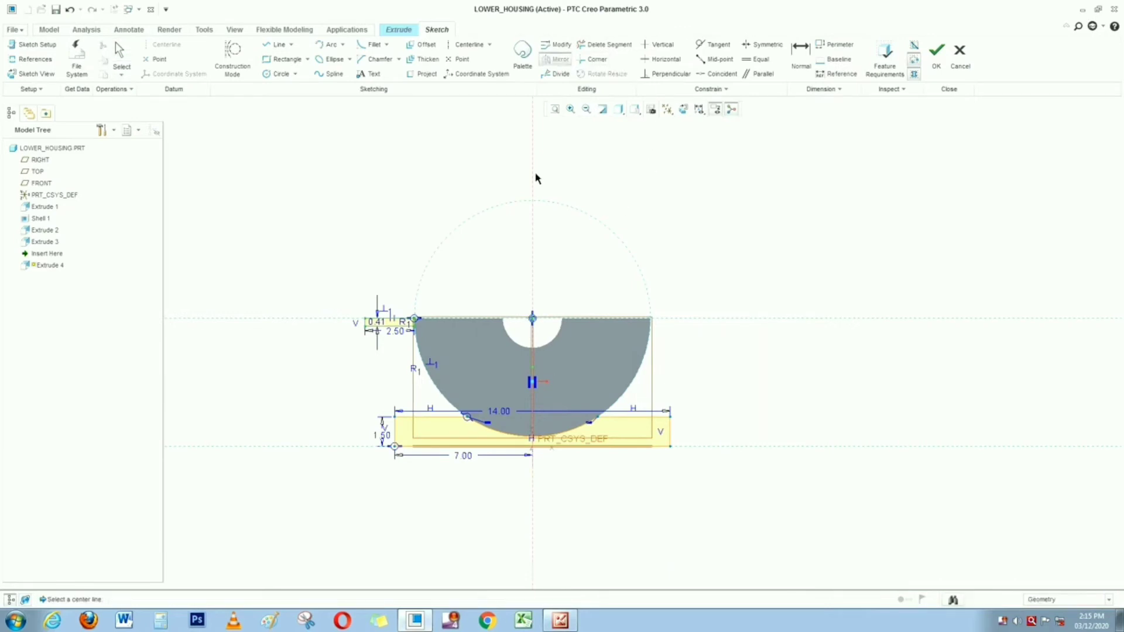
left_click(534, 177)
scroll(773, 258, "down", 1)
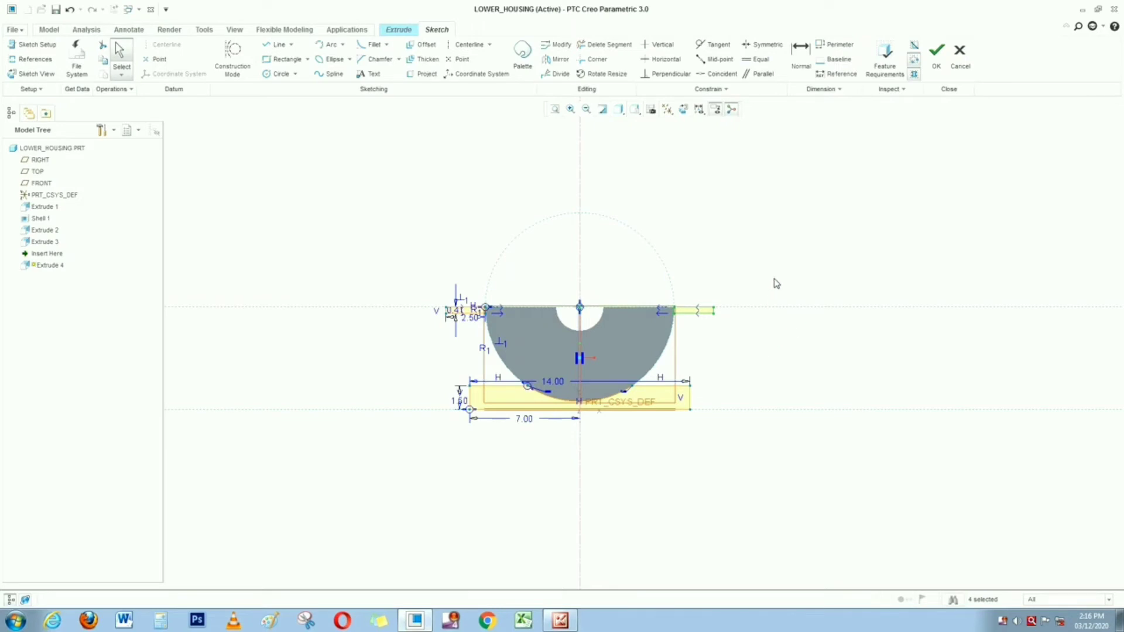
Finish the sketch and extrude the base and flanges symmetrically about the sketch plane to a depth of 8
left_click(935, 53)
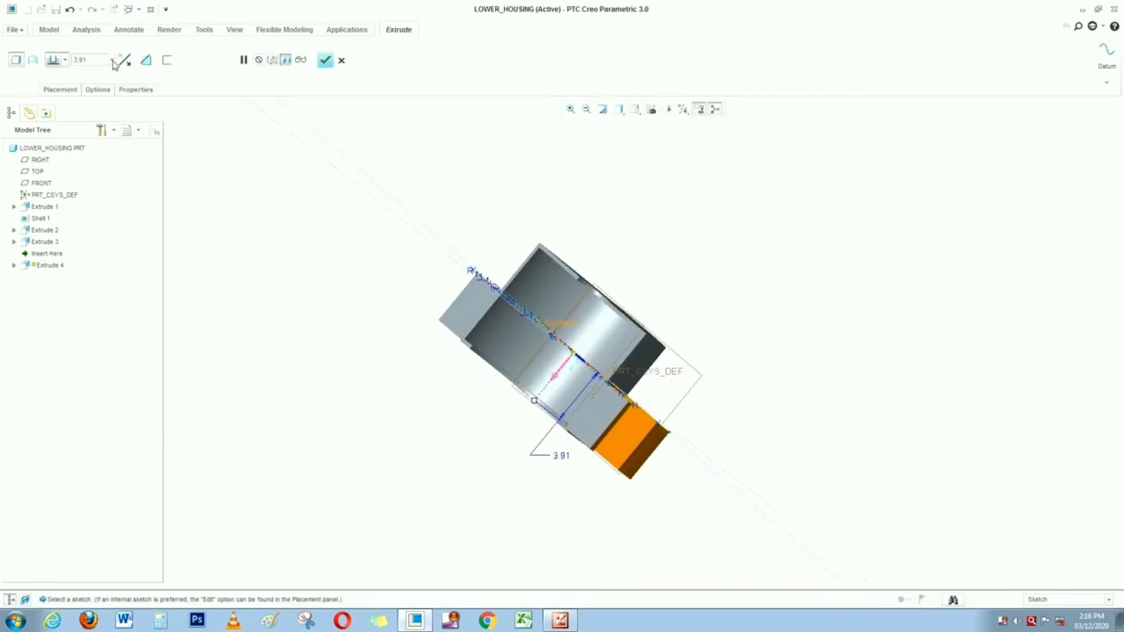
left_click(65, 60)
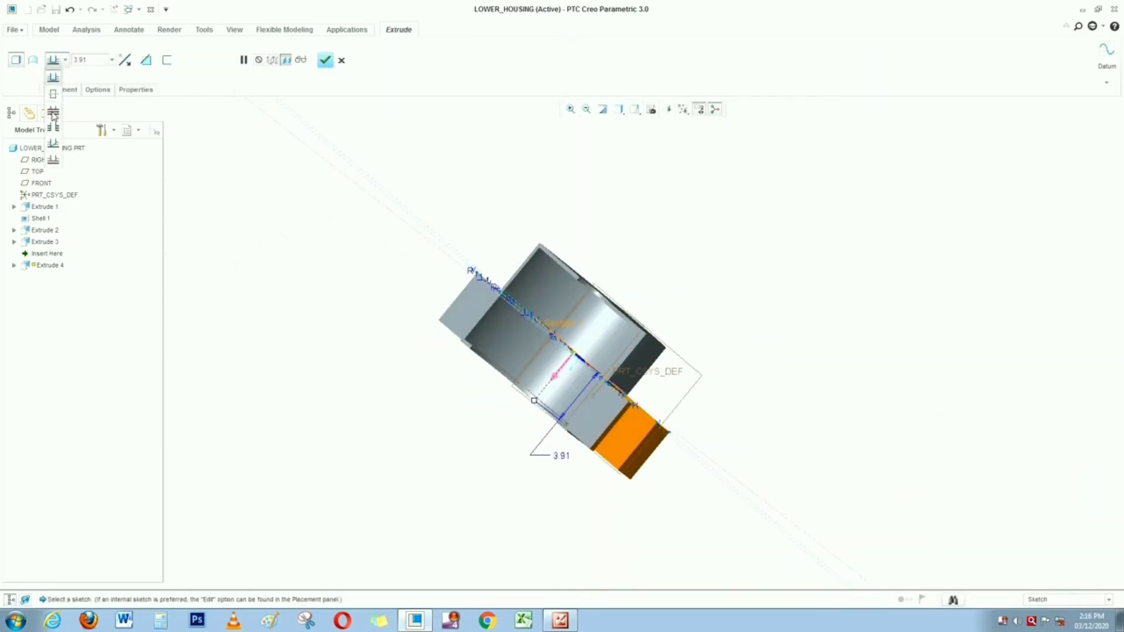
left_click(52, 93)
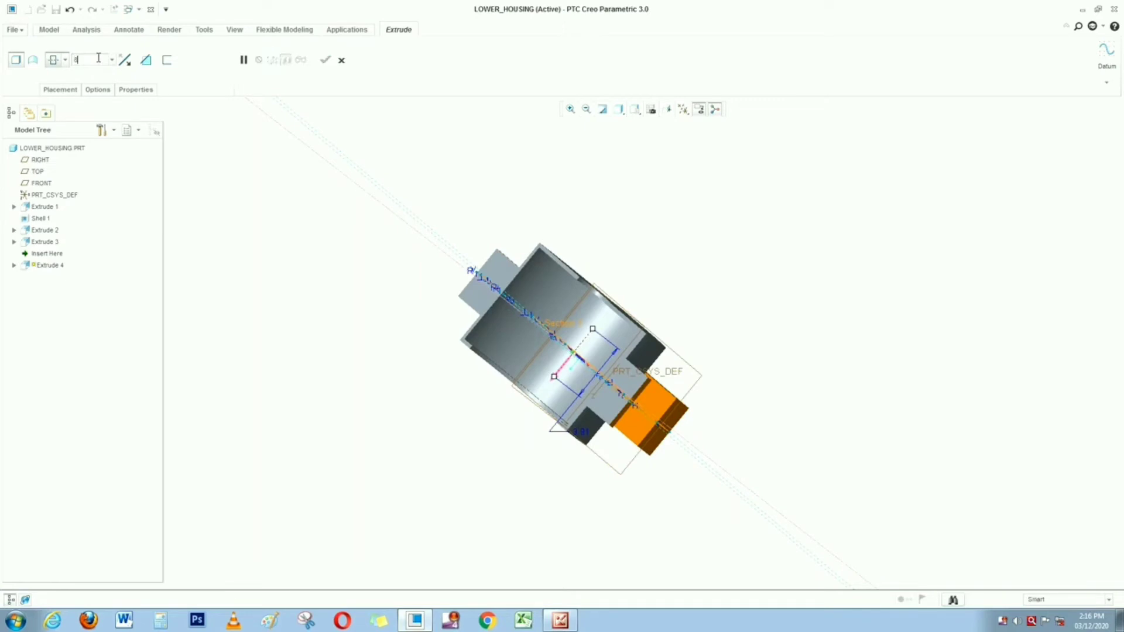
type("8")
key("Return")
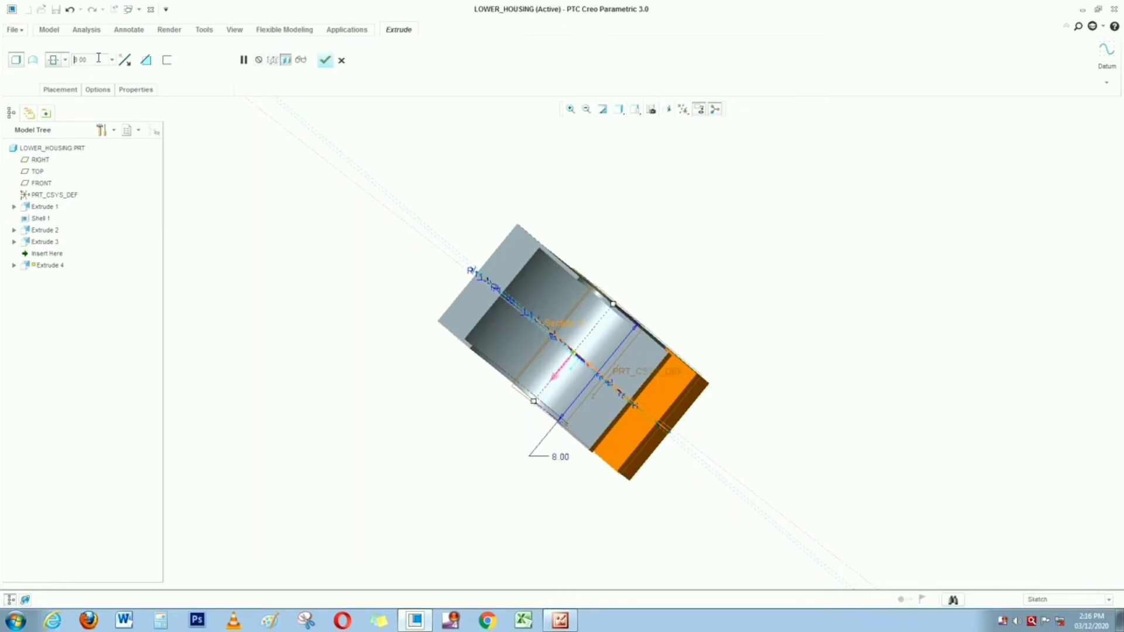
left_click(324, 59)
key("ctrl+d")
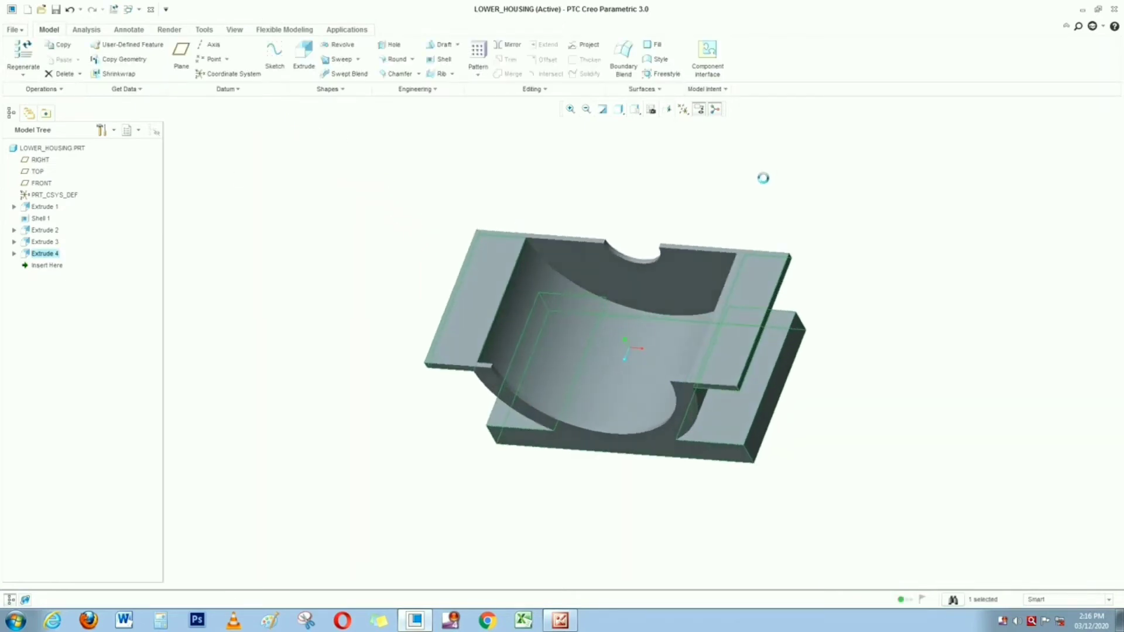
left_click(978, 292)
mouse_move(978, 292)
middle_mouse_down()
mouse_move(989, 251)
mouse_move(1020, 258)
mouse_move(1008, 291)
mouse_move(972, 280)
mouse_move(989, 308)
mouse_move(1024, 279)
mouse_move(969, 268)
mouse_move(925, 291)
mouse_move(982, 280)
middle_mouse_up()
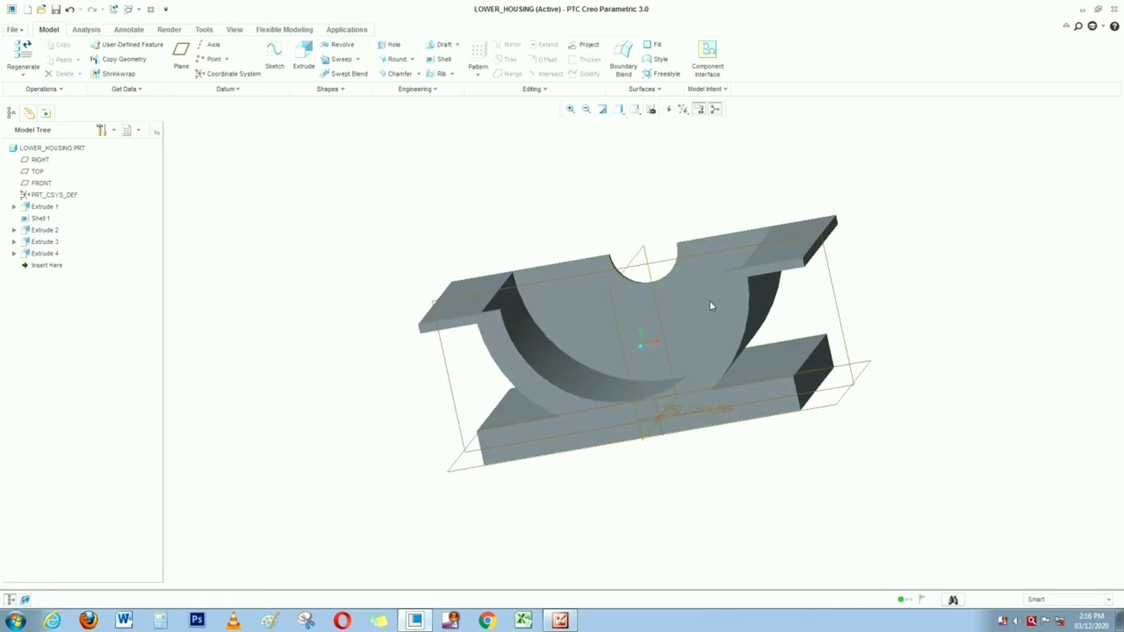
middle_click_drag(827, 264, 744, 186)
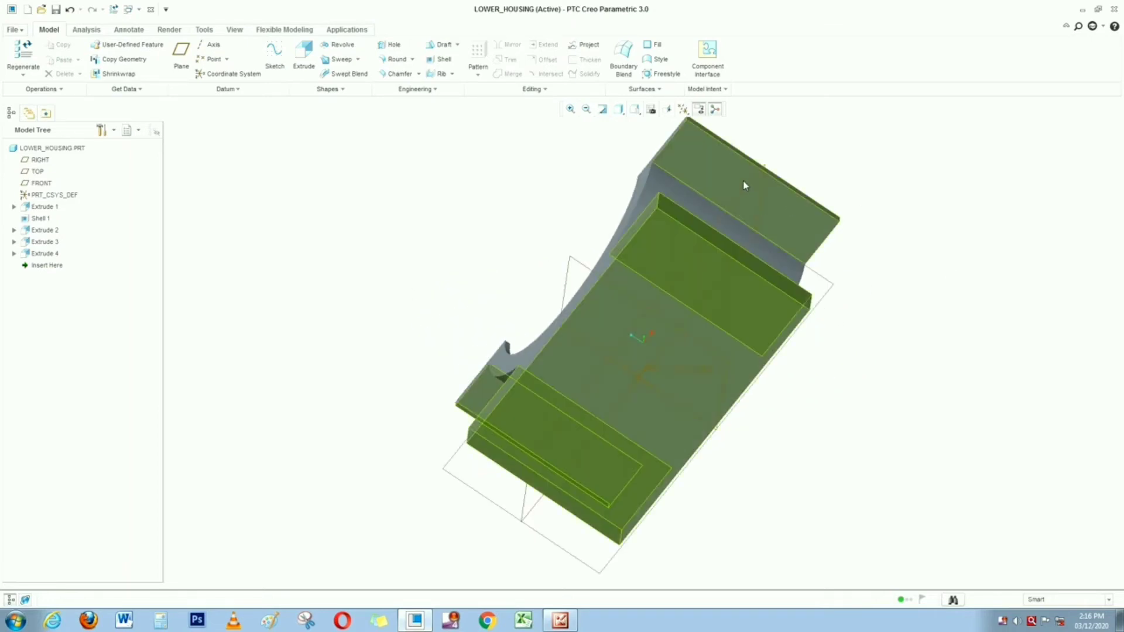
left_click(741, 181)
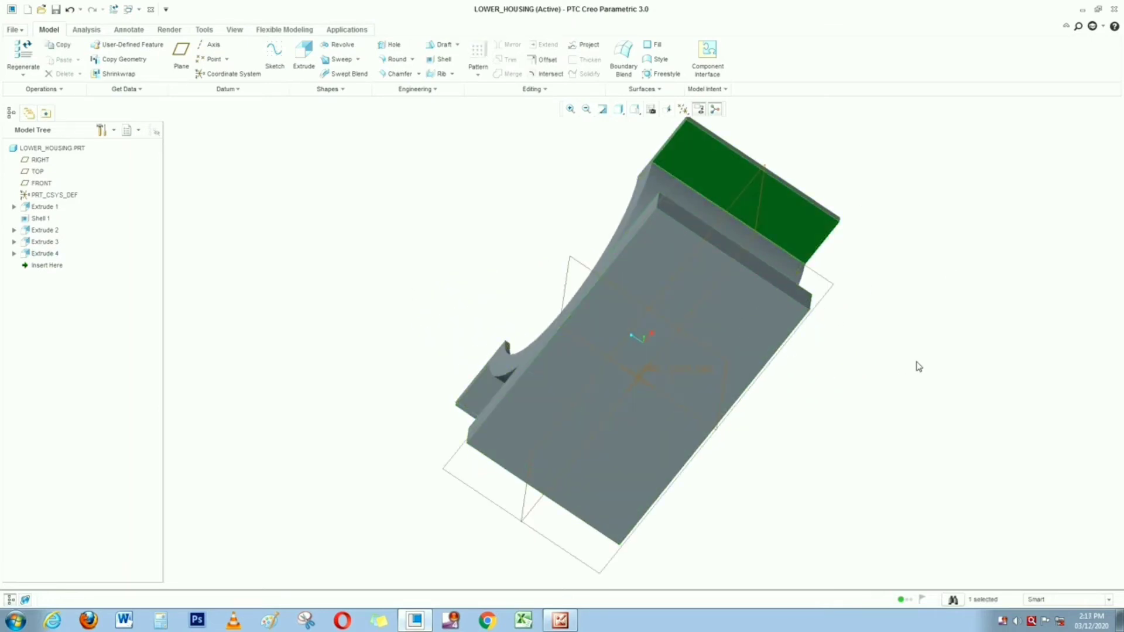
left_click(304, 58)
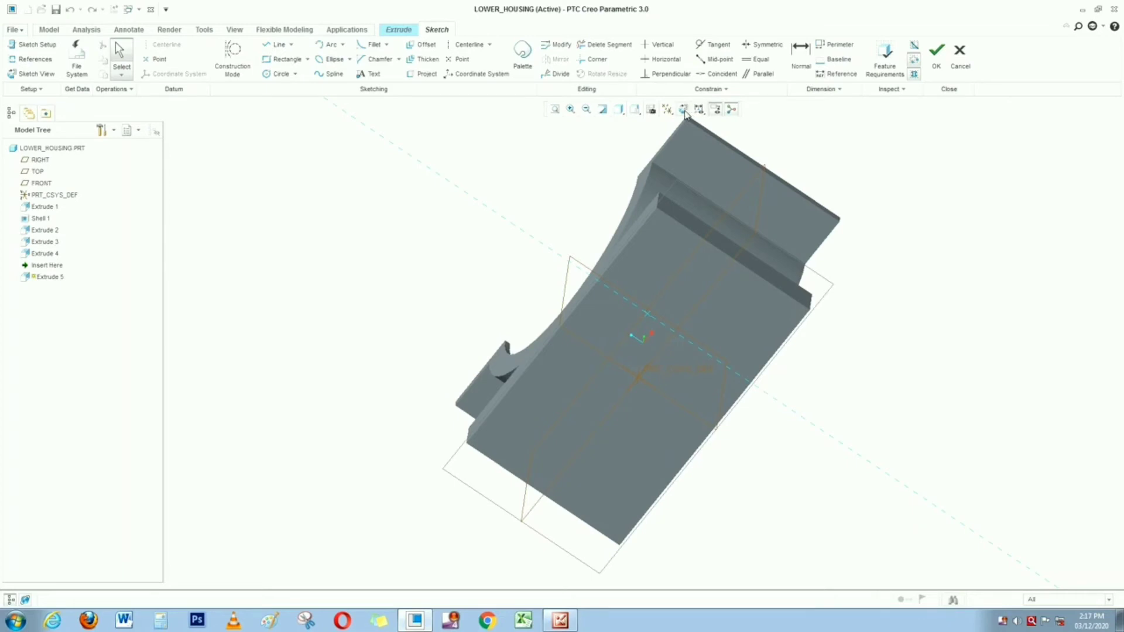
left_click(684, 110)
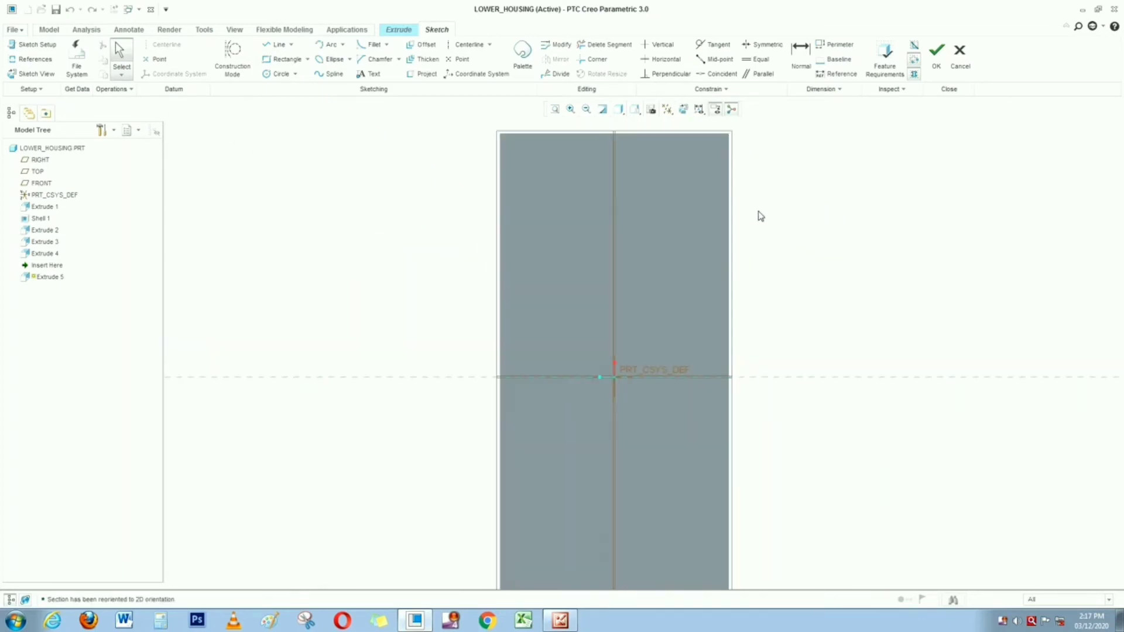
middle_click_drag(649, 360, 701, 375)
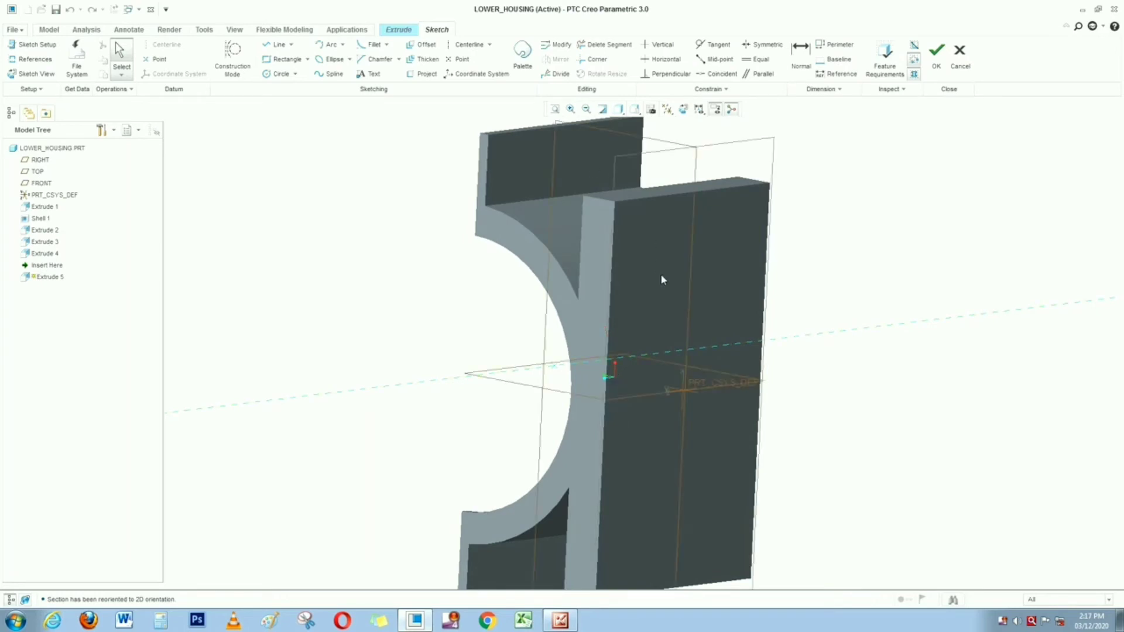
middle_click(677, 283)
mouse_move(840, 287)
middle_mouse_down()
mouse_move(928, 330)
mouse_move(858, 303)
middle_mouse_up()
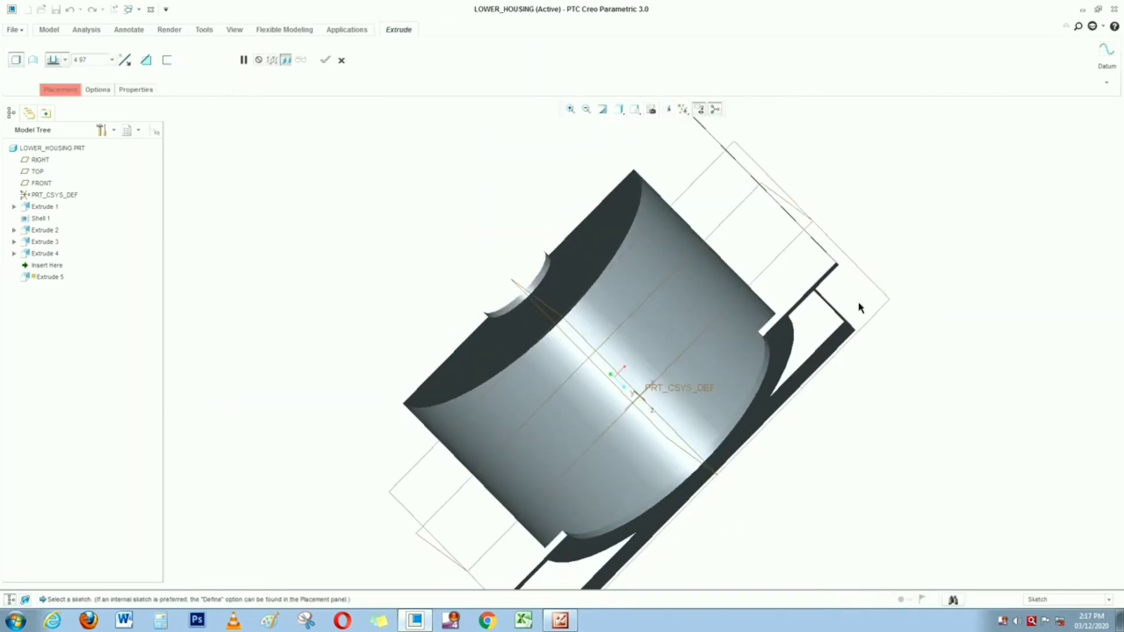
left_click(342, 60)
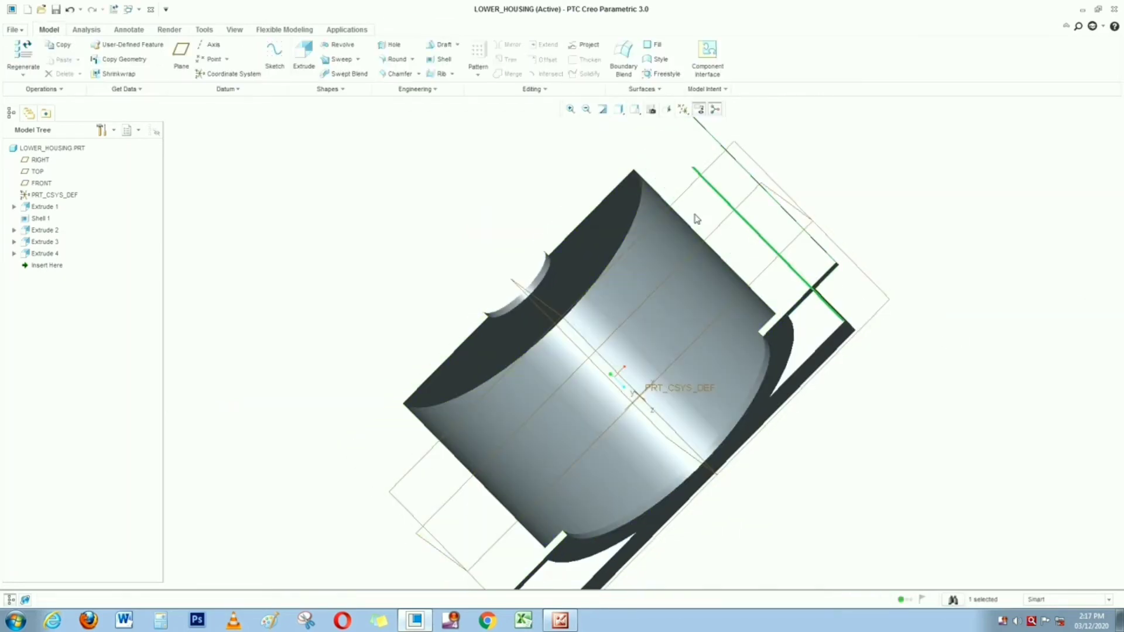
Start an extrude sketch on the flanges' top face, viewed flat, and add the right and front edges as references
scroll(854, 364, "up", 2)
scroll(866, 362, "down", 4)
middle_click_drag(864, 360, 937, 305)
left_click(937, 304)
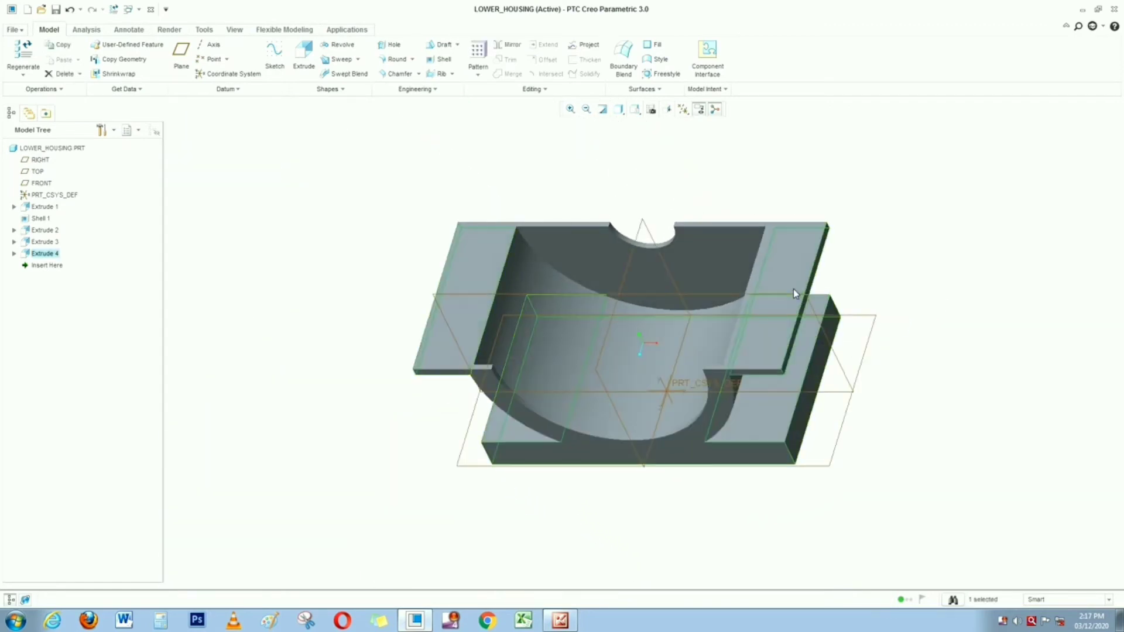
left_click(781, 305)
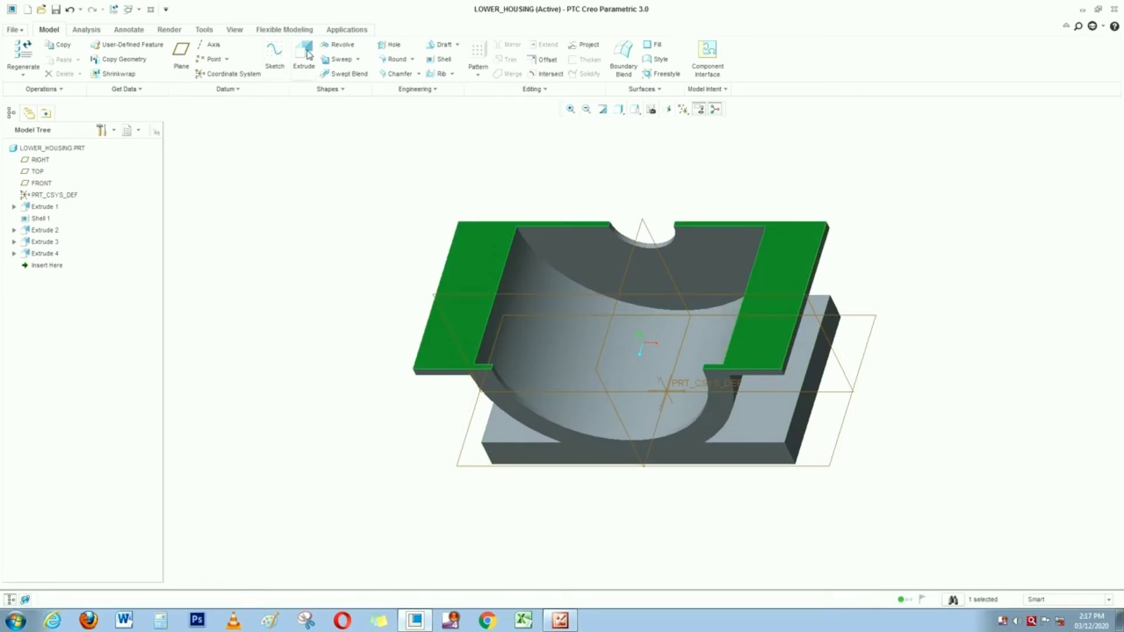
left_click(304, 56)
left_click(683, 110)
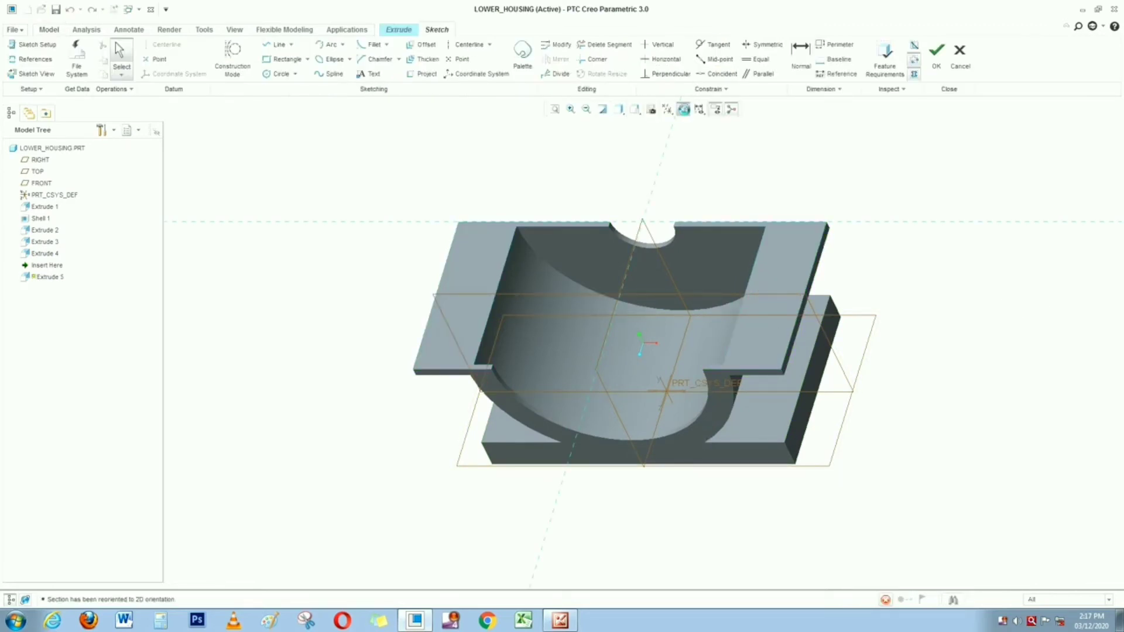
left_click(35, 60)
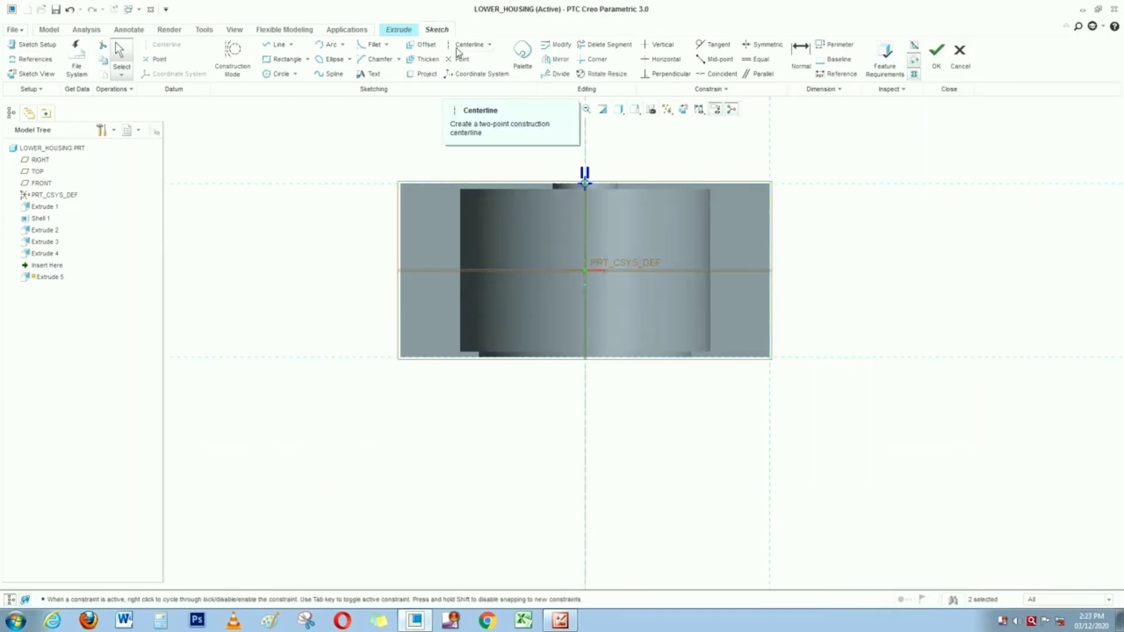
Draw a horizontal construction centerline through the middle of the housing, along the coordinate system's horizontal axis
left_click(457, 52)
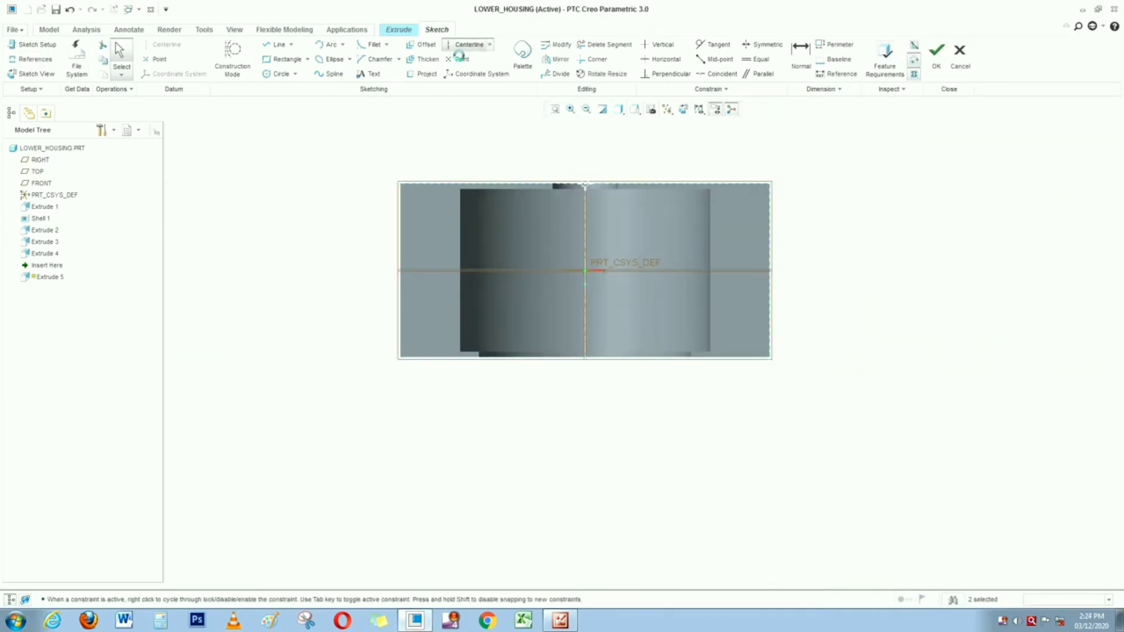
left_click(619, 273)
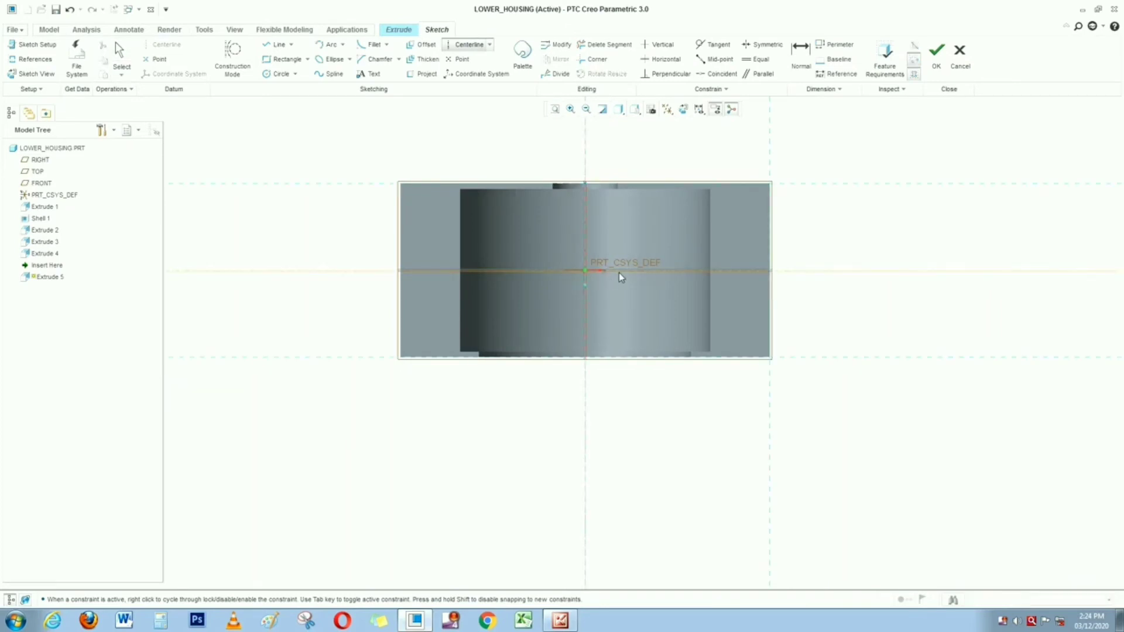
middle_click(879, 300)
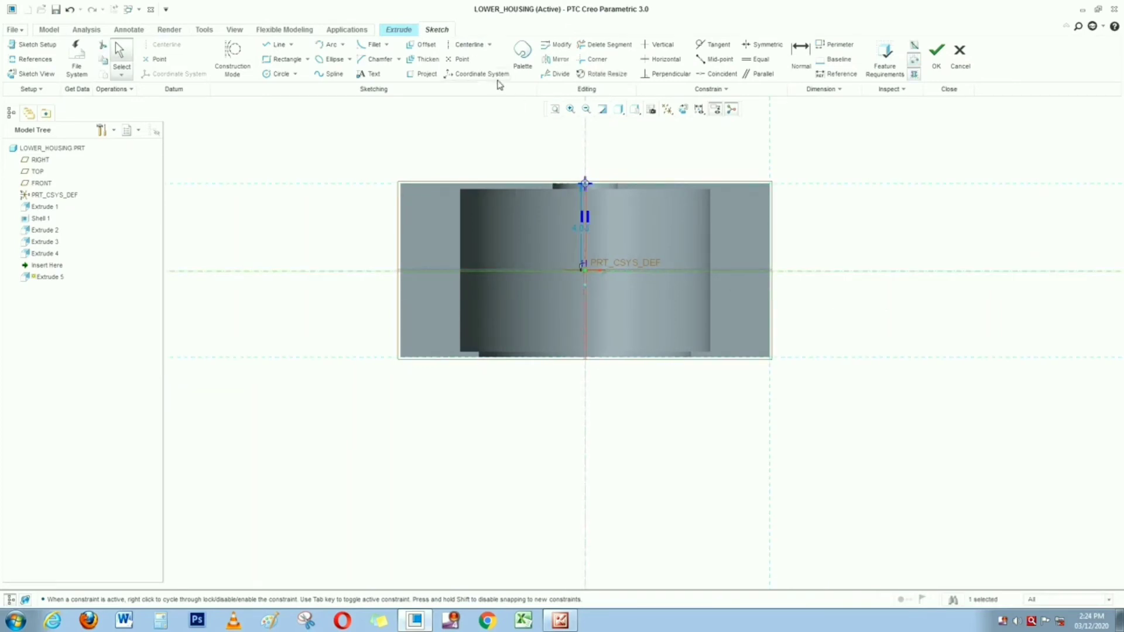
Draw a circle near the right flange's front outer corner, about 0.81 from the side edge and 0.90 from the front edge, and reduce its diameter
left_click(275, 74)
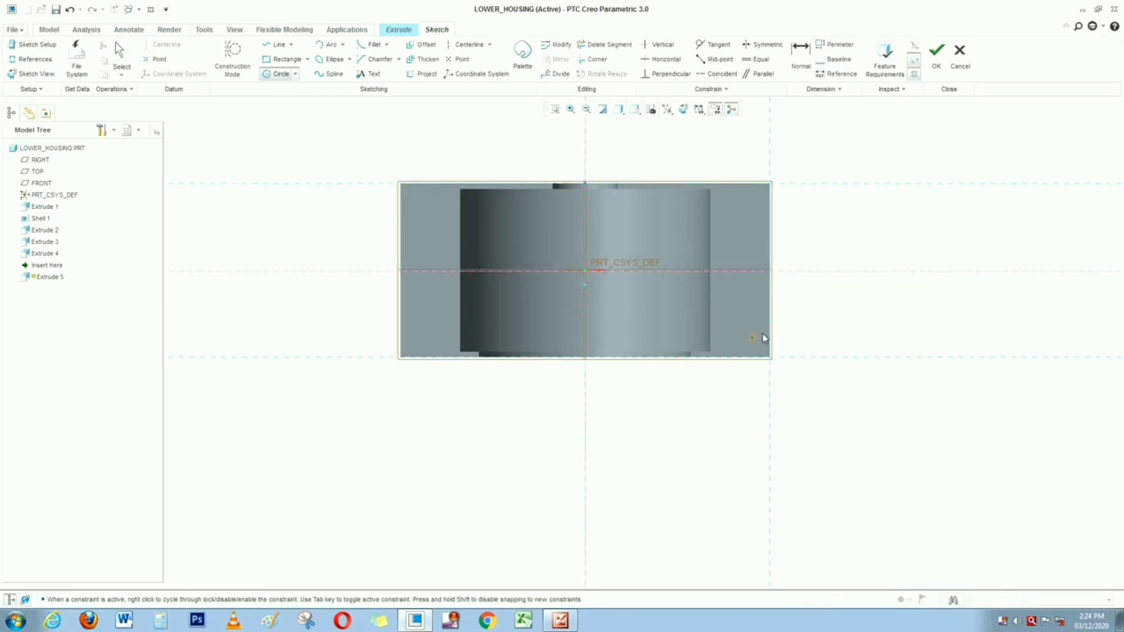
left_click(763, 335)
middle_click(805, 331)
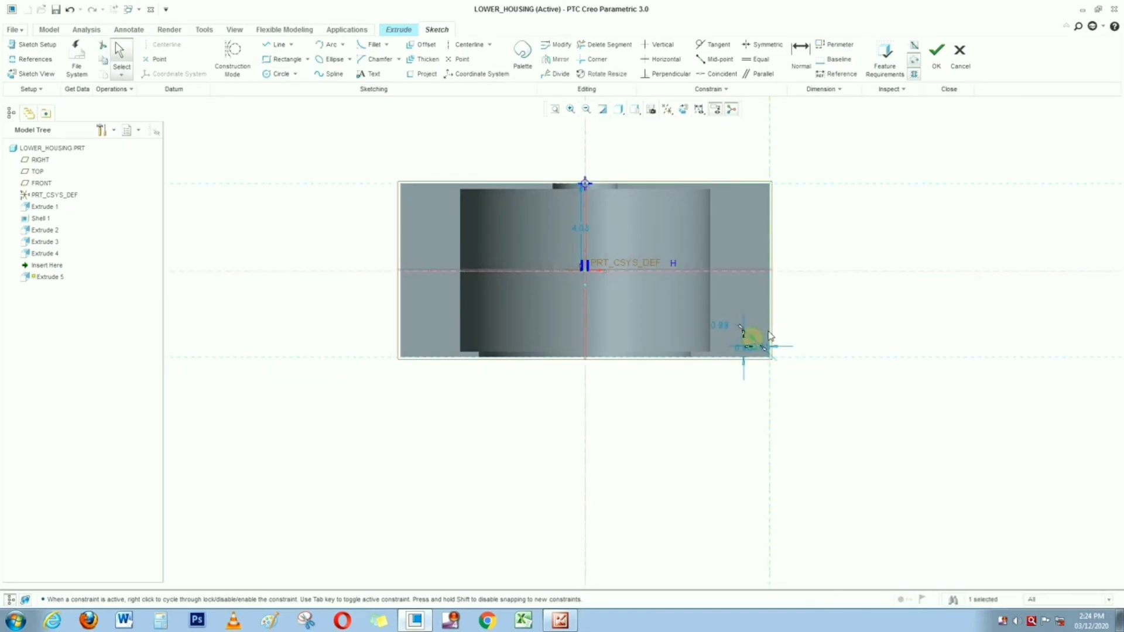
scroll(768, 335, "up", 5)
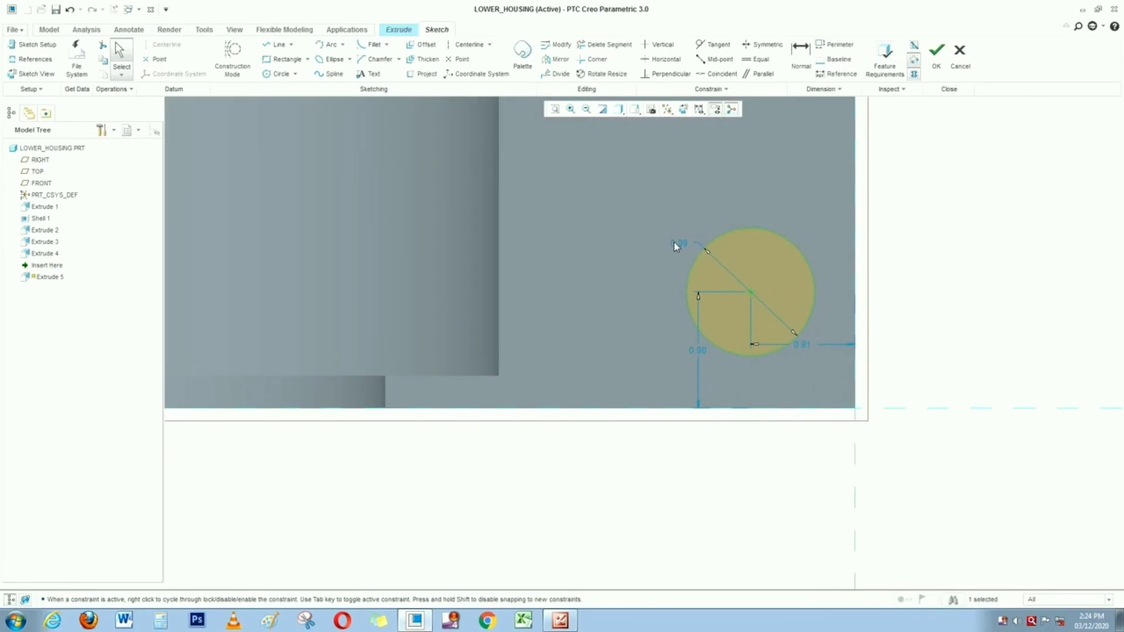
double_click(675, 244)
type("0.04")
key("Return")
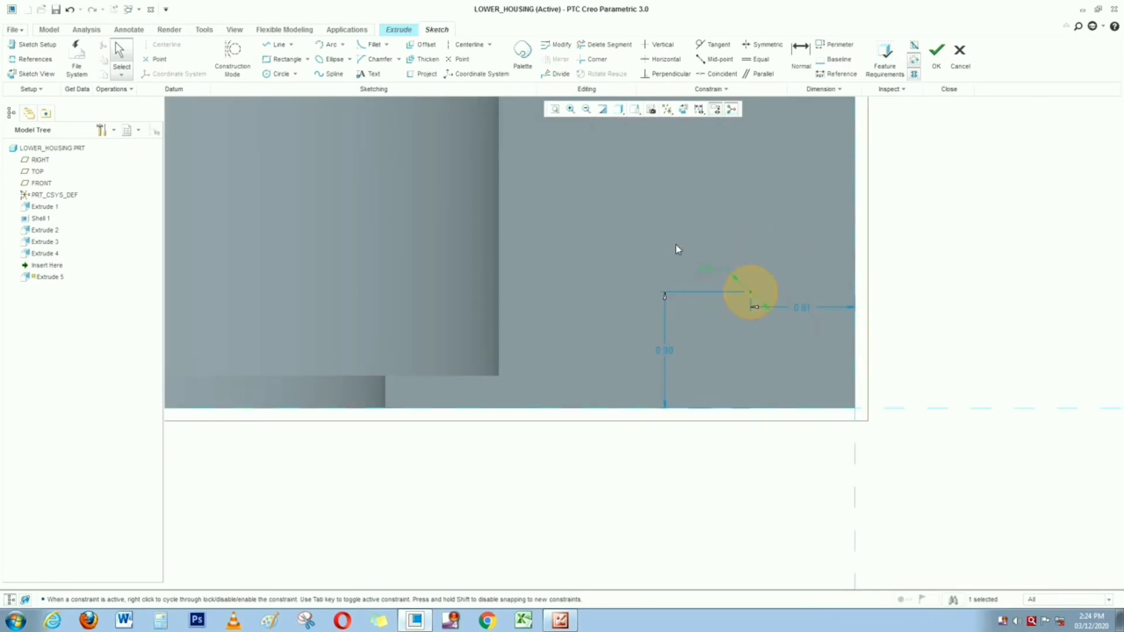
Set the circle's center to 0.75 from the right edge and 1 from the front edge
double_click(805, 307)
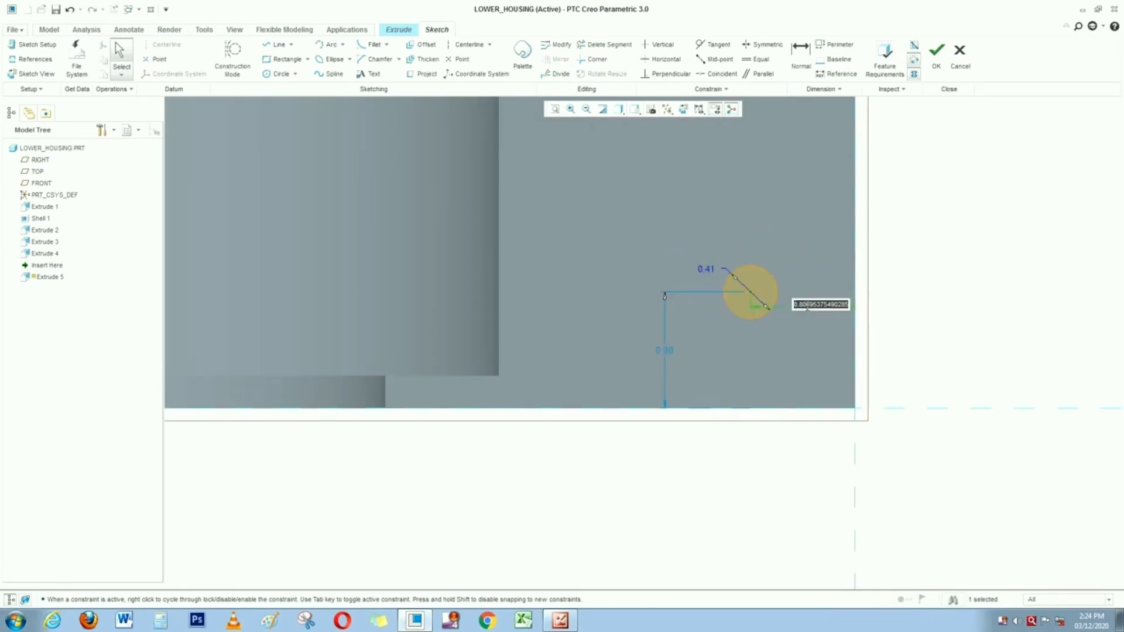
type("0.75")
key("Return")
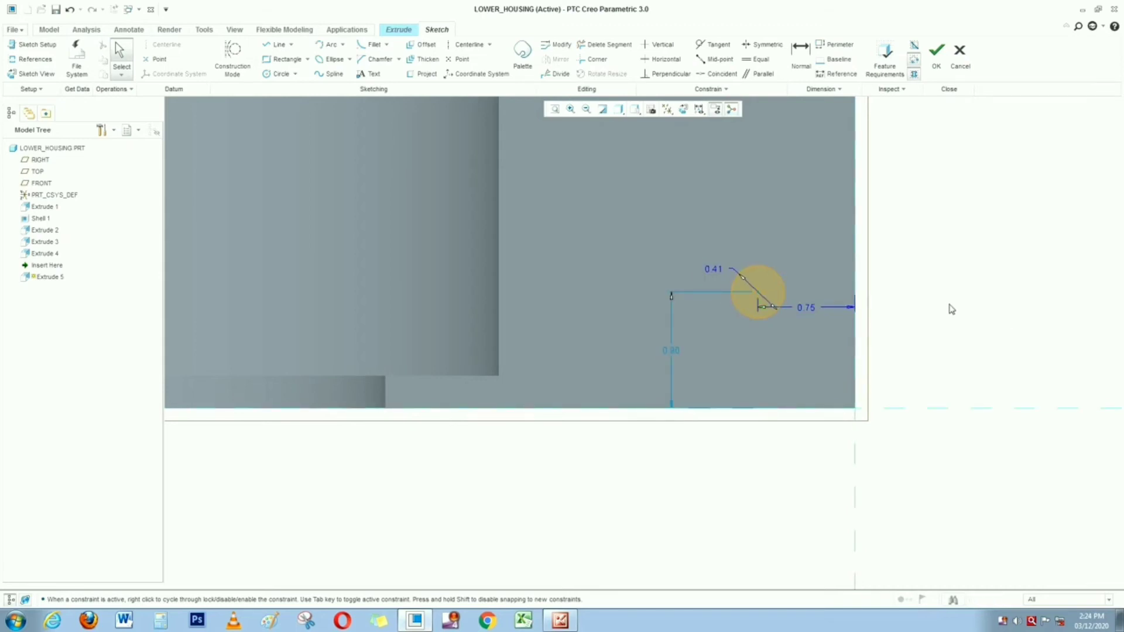
double_click(671, 349)
type("1")
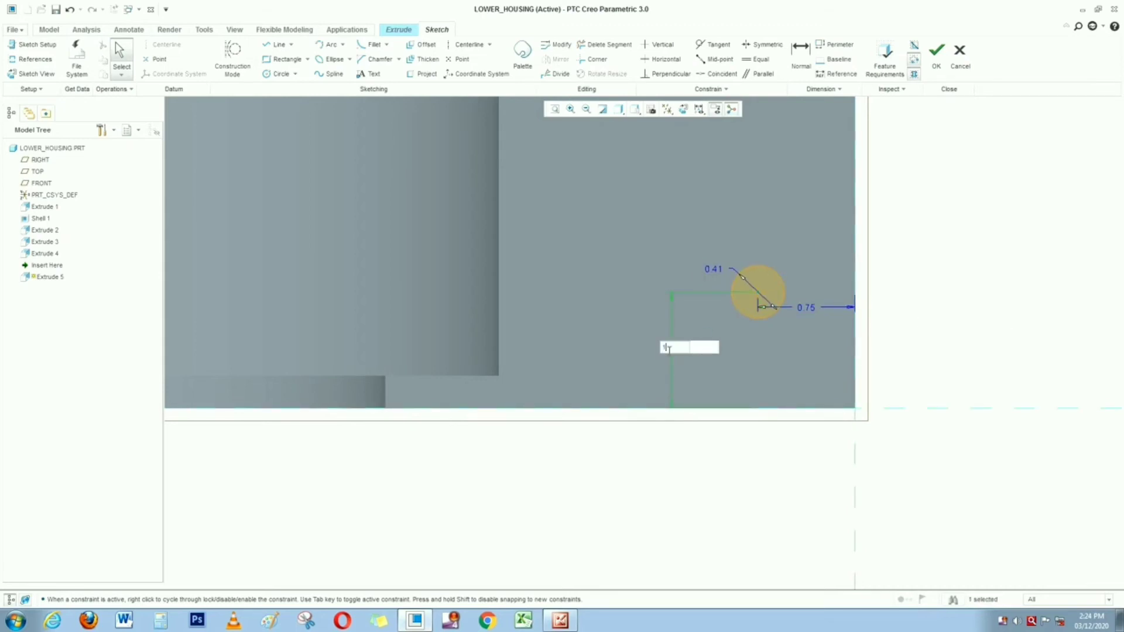
key("Return")
left_click(950, 279)
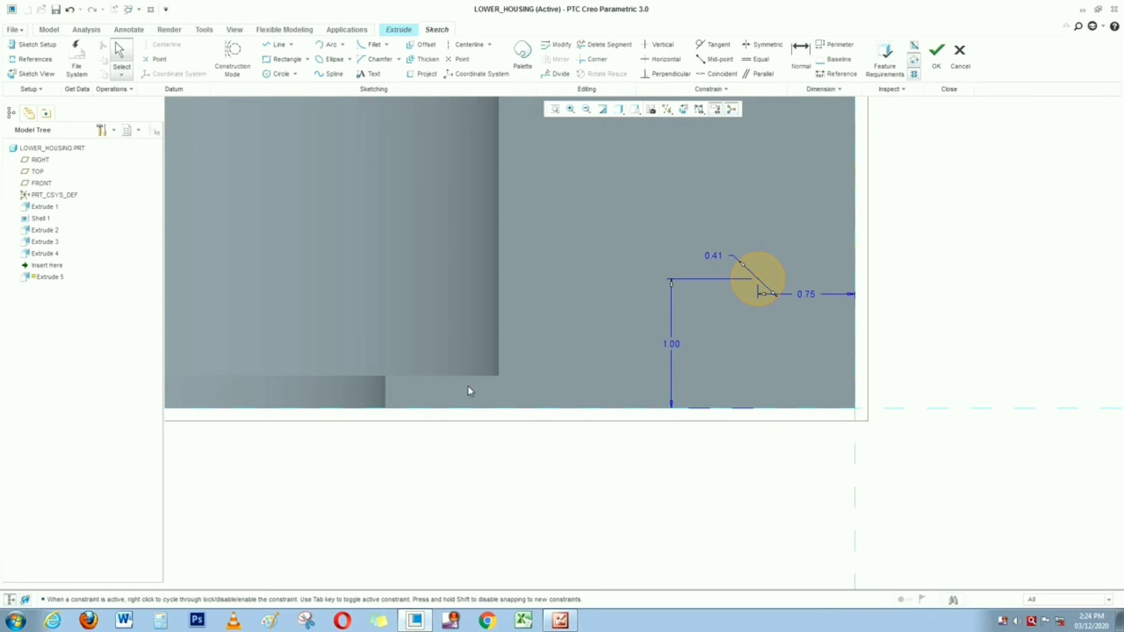
Draw a second circle of equal radius on the right flange, vertically aligned behind the first, about 1.20 from the horizontal centerline
scroll(469, 390, "down", 3)
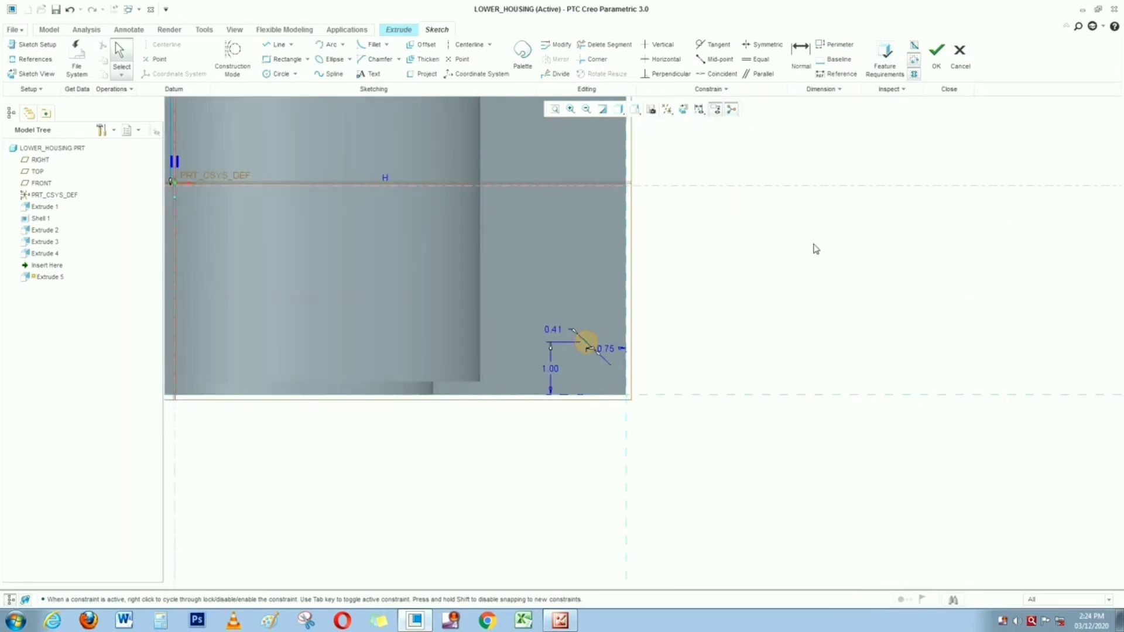
scroll(614, 188, "down", 6)
scroll(873, 263, "up", 5)
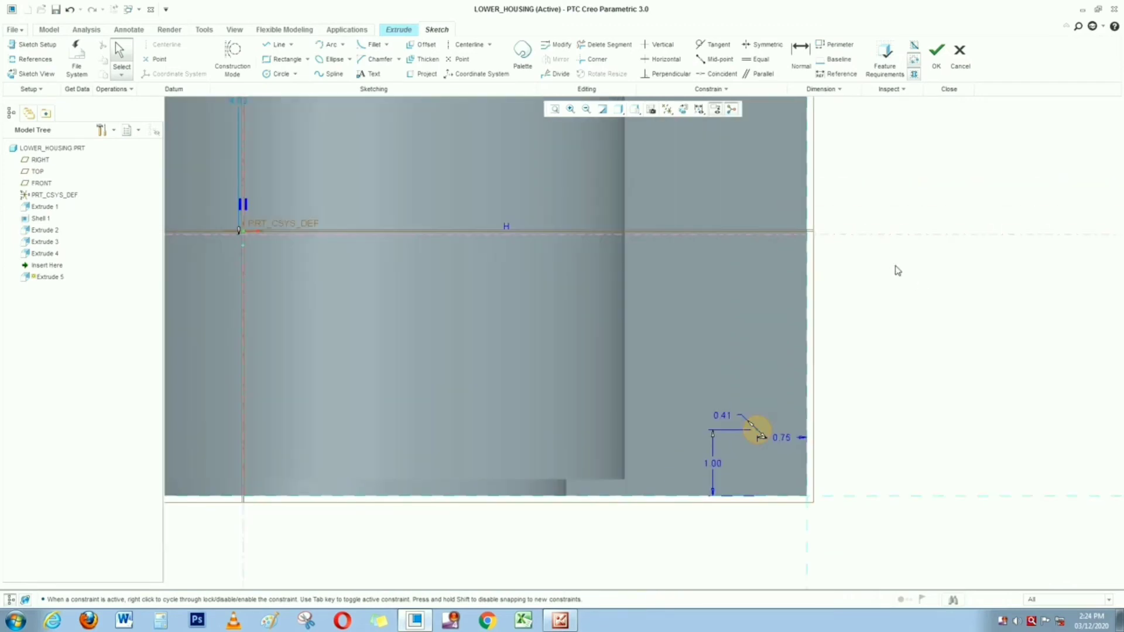
scroll(897, 270, "up", 4)
scroll(897, 280, "down", 3)
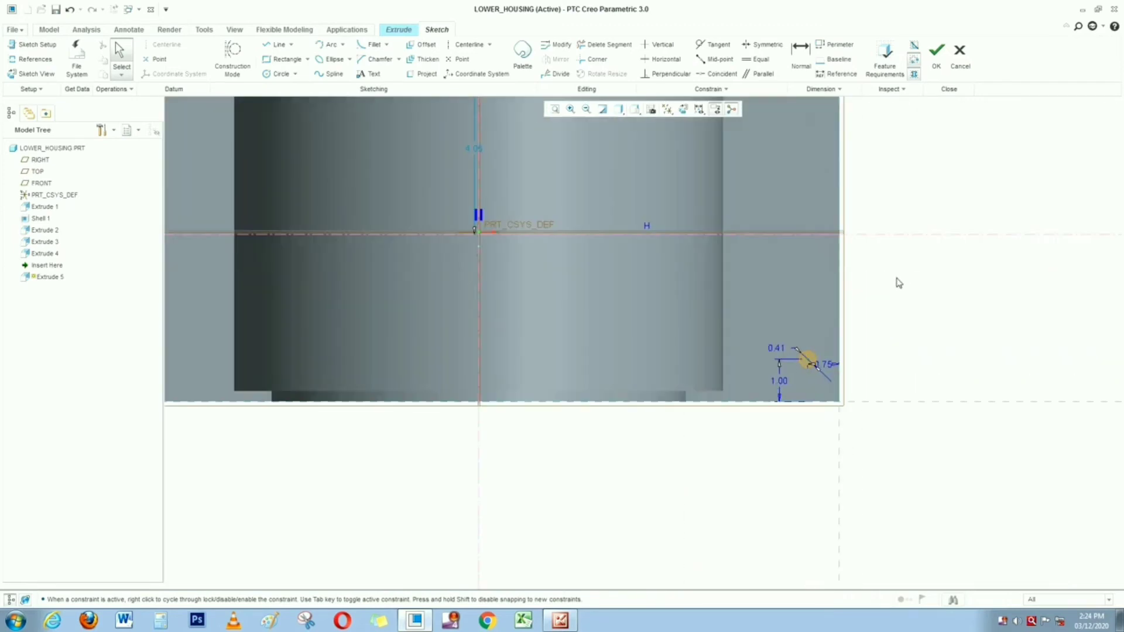
scroll(899, 282, "up", 3)
scroll(899, 282, "down", 1)
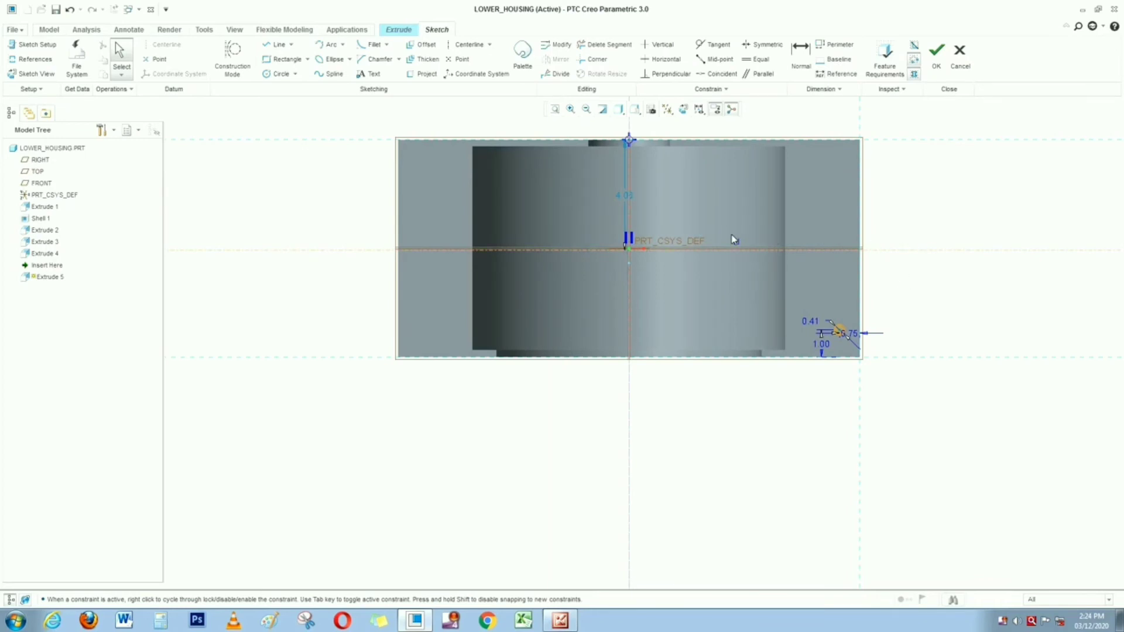
scroll(622, 300, "down", 4)
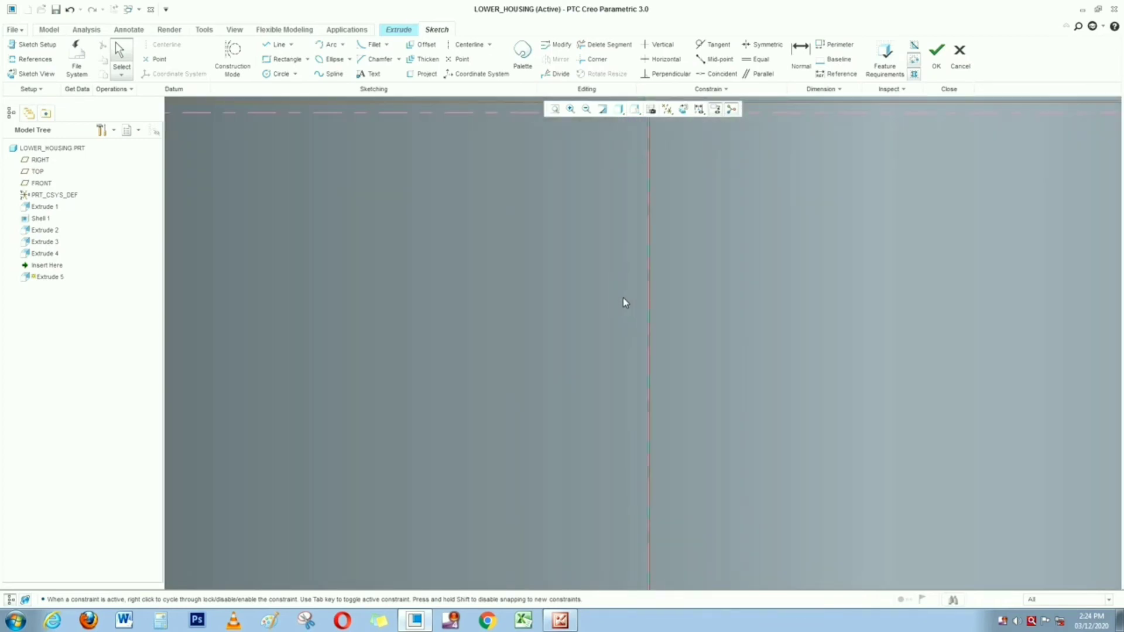
scroll(644, 279, "up", 3)
scroll(963, 281, "down", 2)
scroll(954, 284, "up", 2)
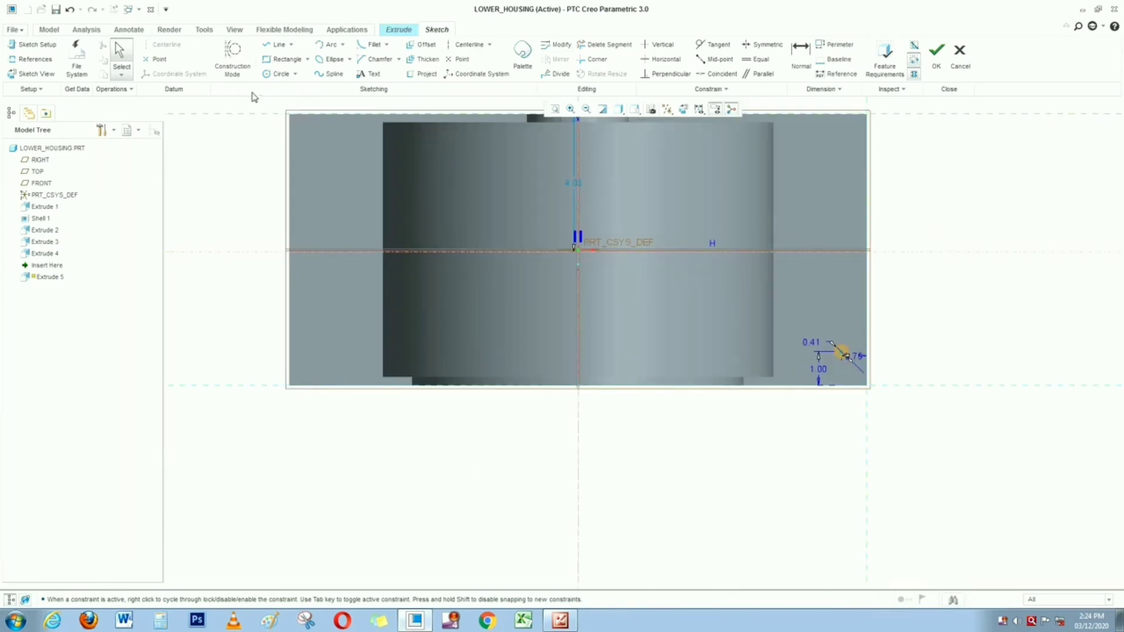
left_click(277, 74)
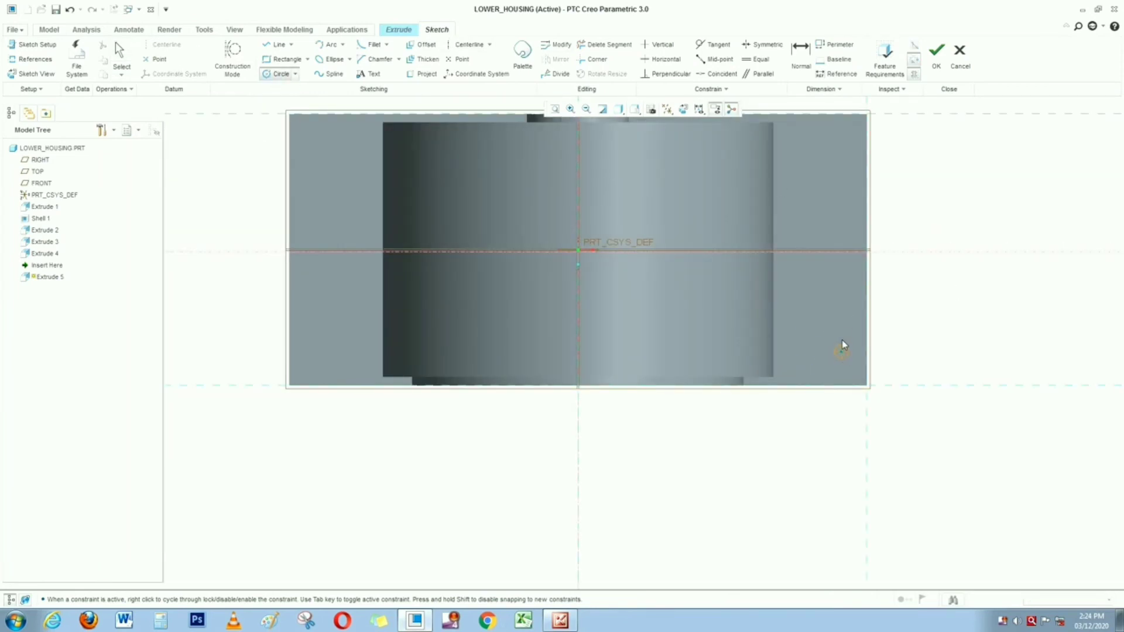
left_click(840, 292)
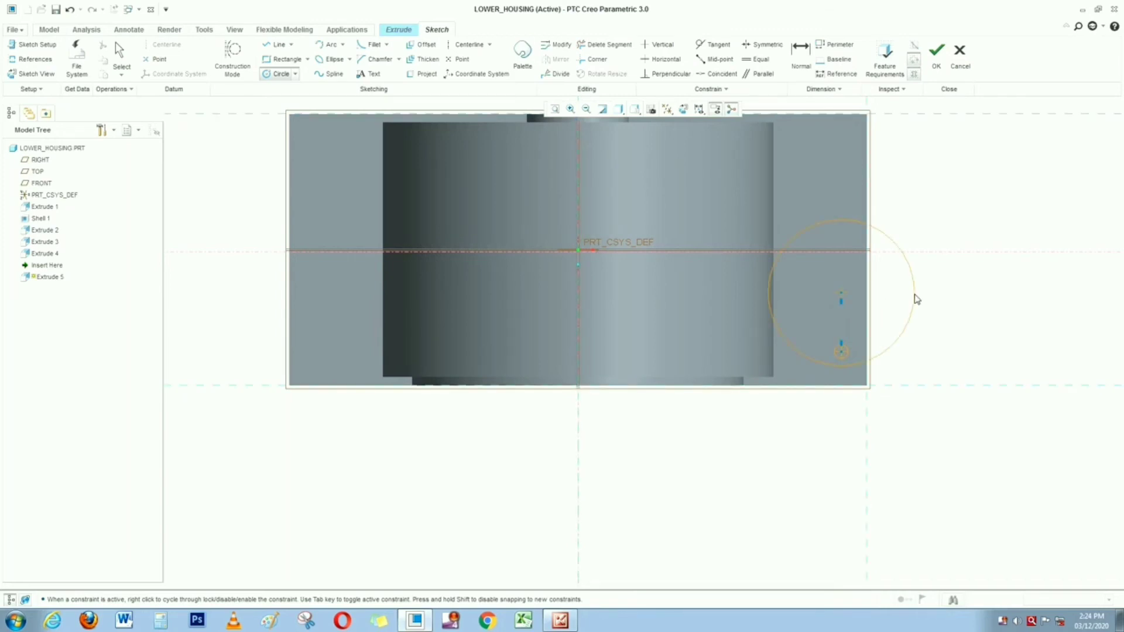
left_click(851, 293)
middle_click(860, 323)
left_click(853, 275)
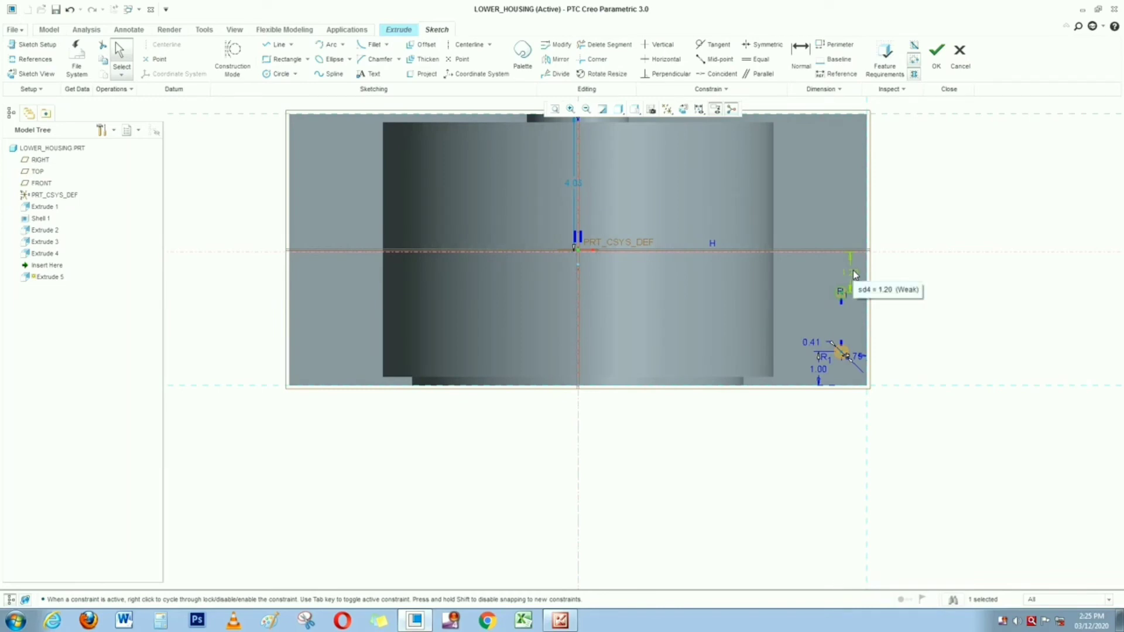
Dimension the vertical center distance between the two circles on the right flange and set it to 2
left_click(800, 52)
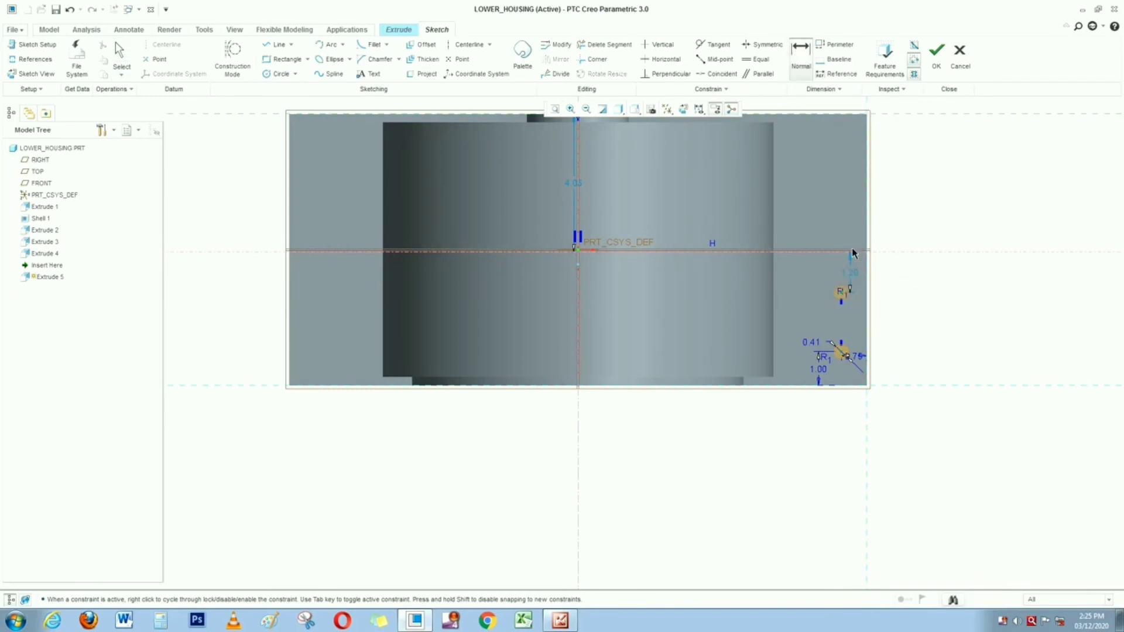
left_click(841, 294)
left_click(843, 355)
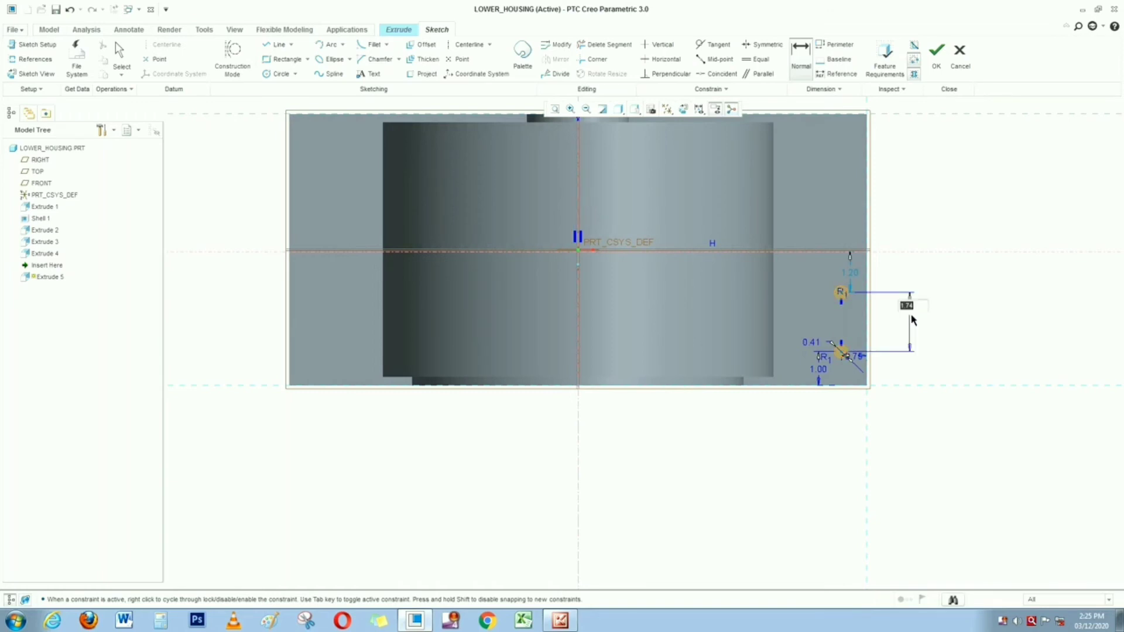
middle_click(921, 324)
type("2")
key("Return")
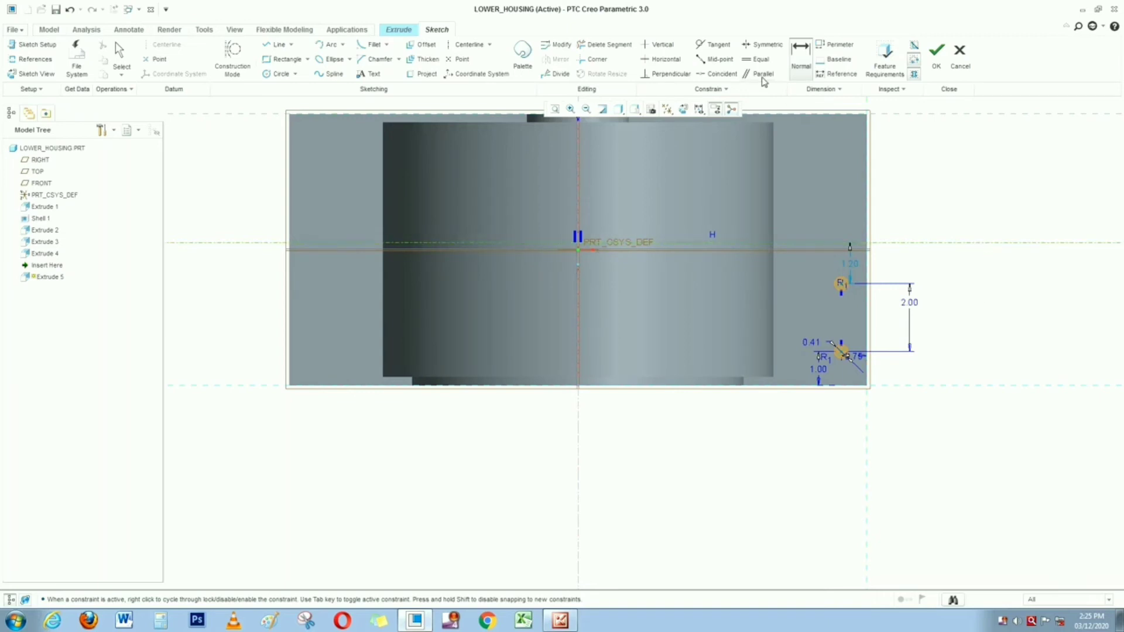
Delete the horizontal construction centerline running through the housing
left_click(594, 46)
middle_click(999, 310)
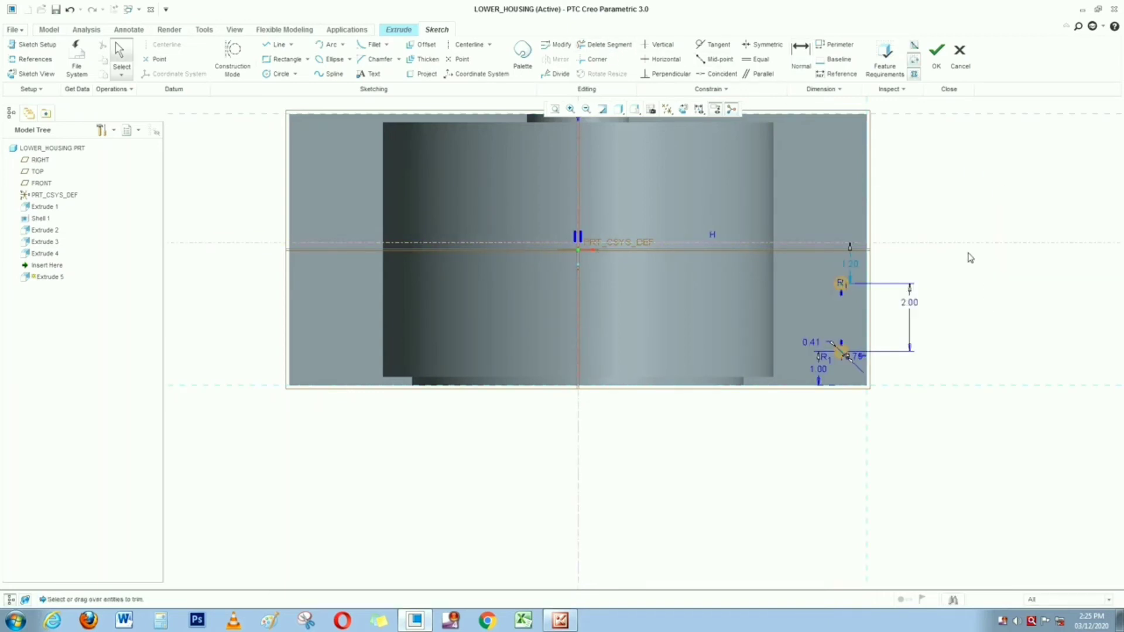
left_click(968, 242)
key("Delete")
Draw a third equal circle vertically aligned with the other two and set its center 3 from the back edge
left_click(278, 74)
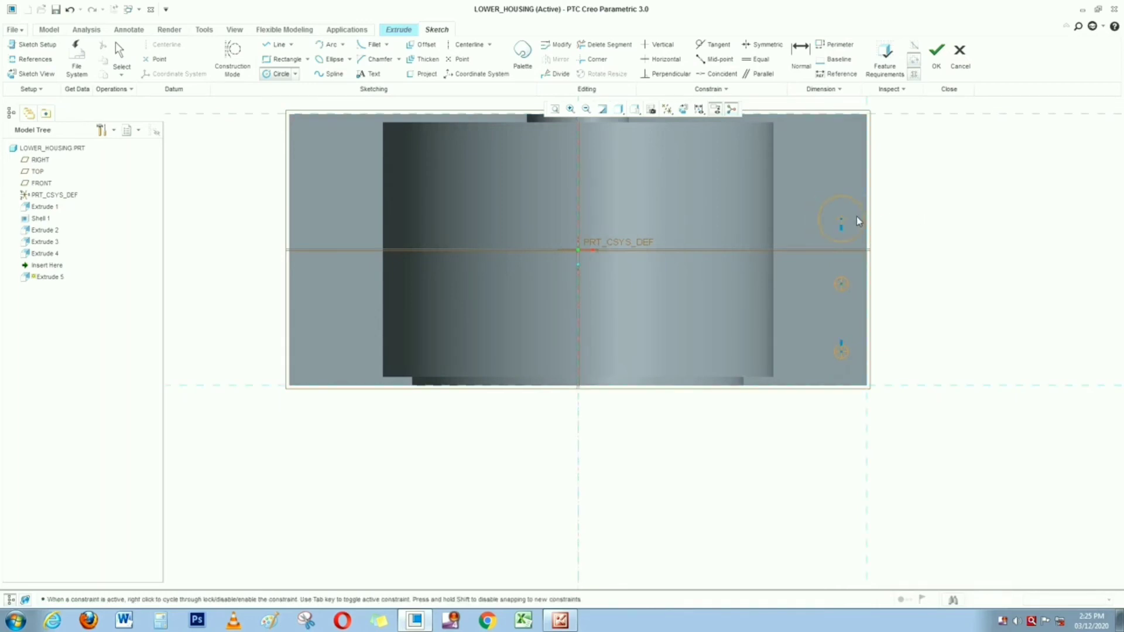
middle_click(929, 221)
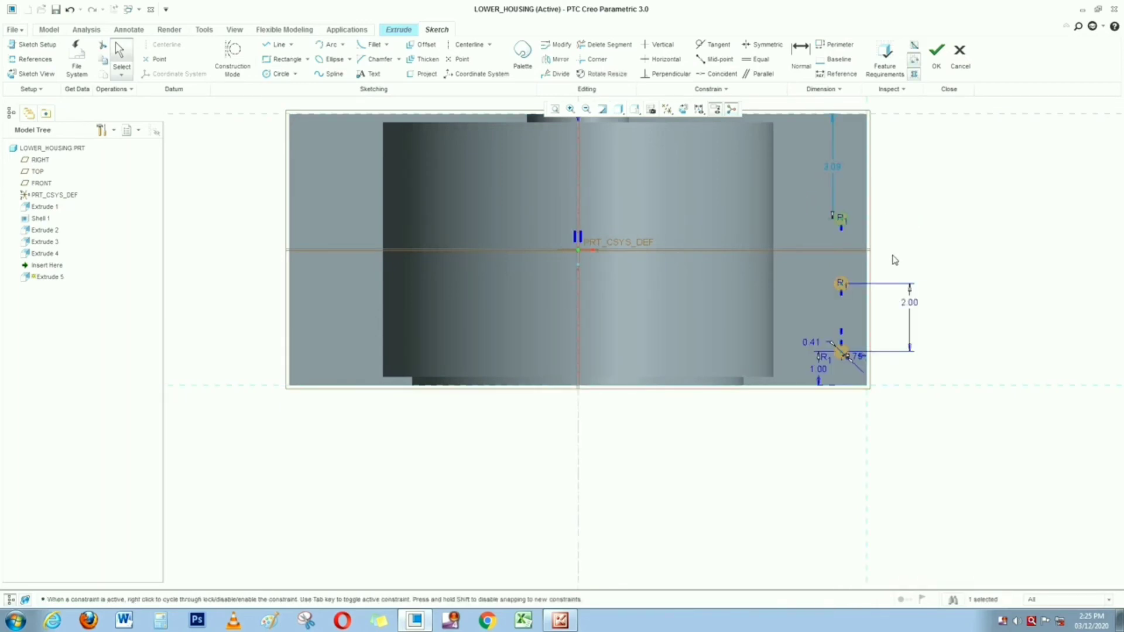
double_click(836, 167)
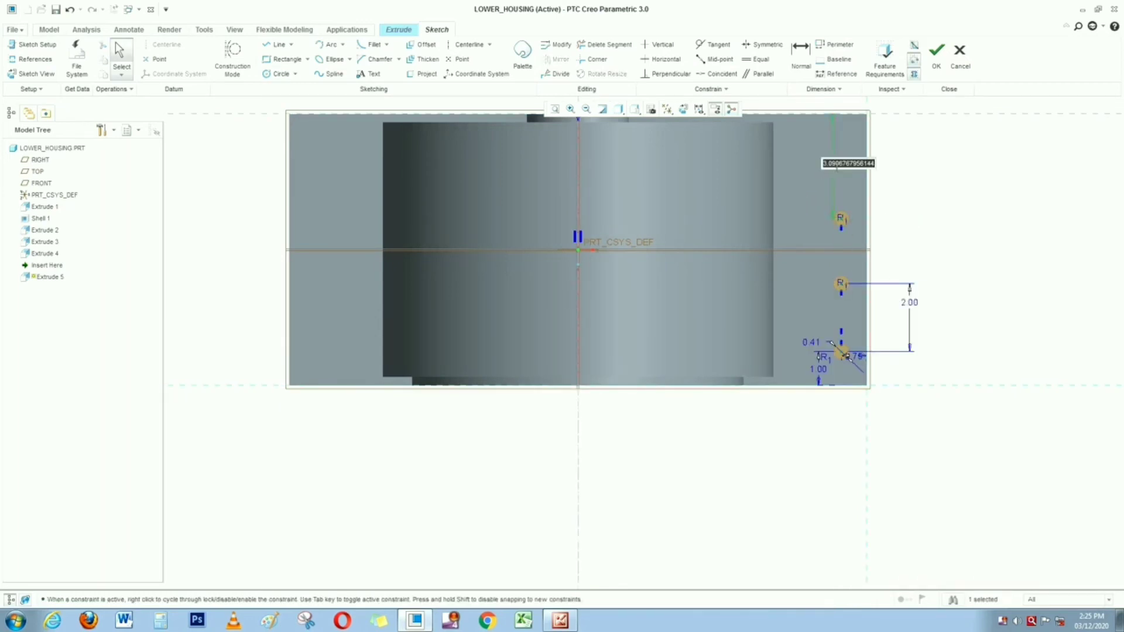
type("3")
key("Return")
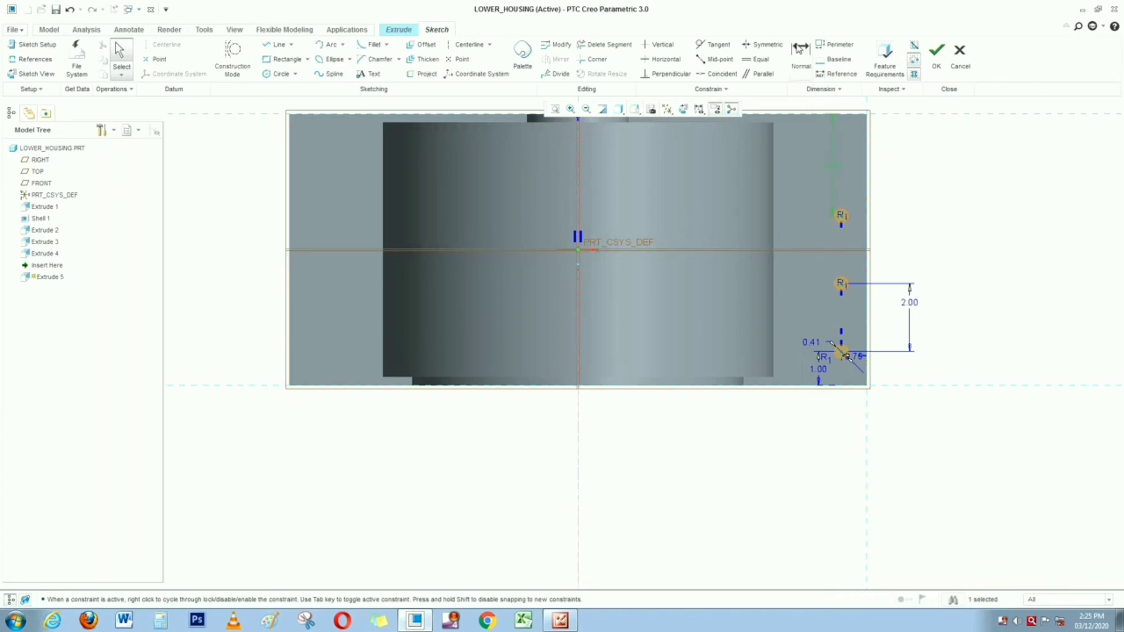
Draw a fourth equal, aligned circle near the right flange's back corner and set its center 1 from the back edge
left_click(278, 73)
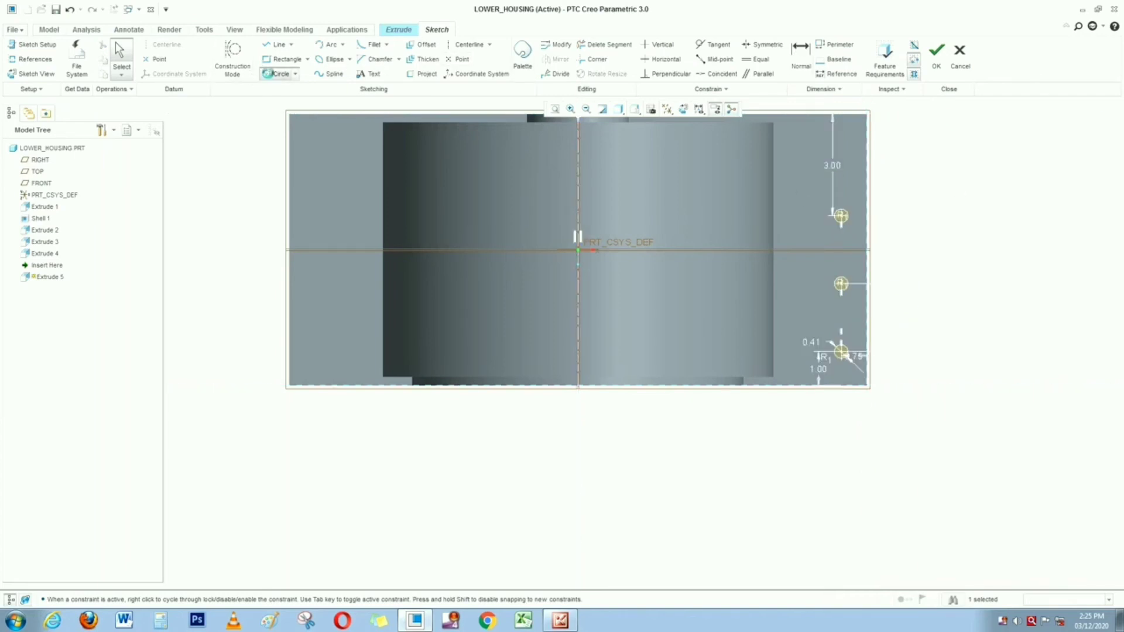
left_click(839, 146)
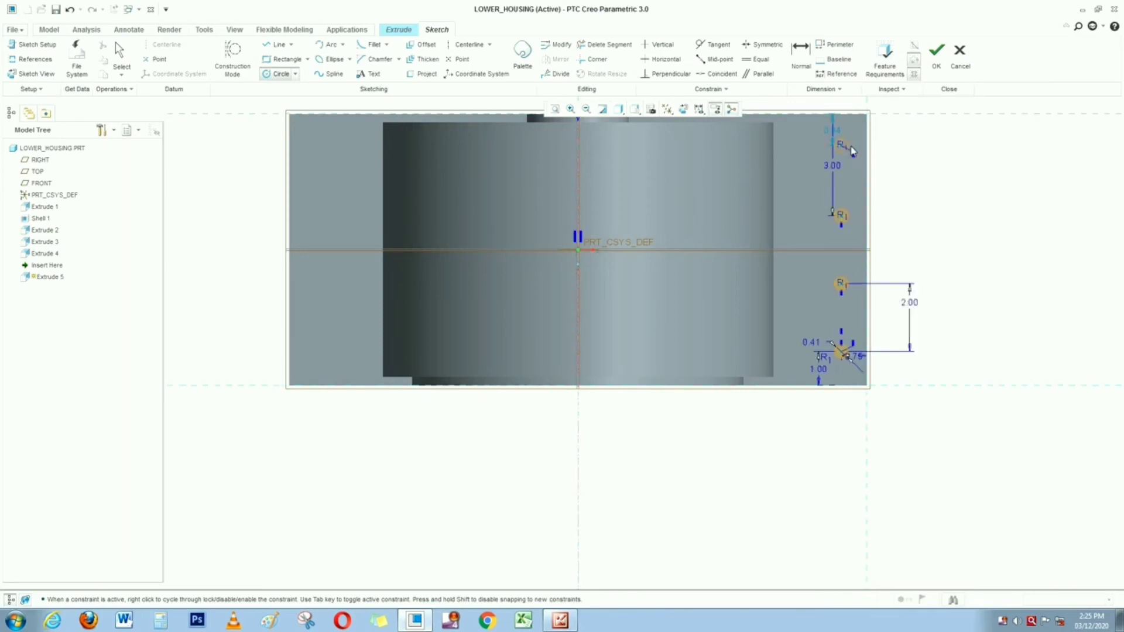
left_click(851, 146)
middle_click(913, 148)
double_click(833, 128)
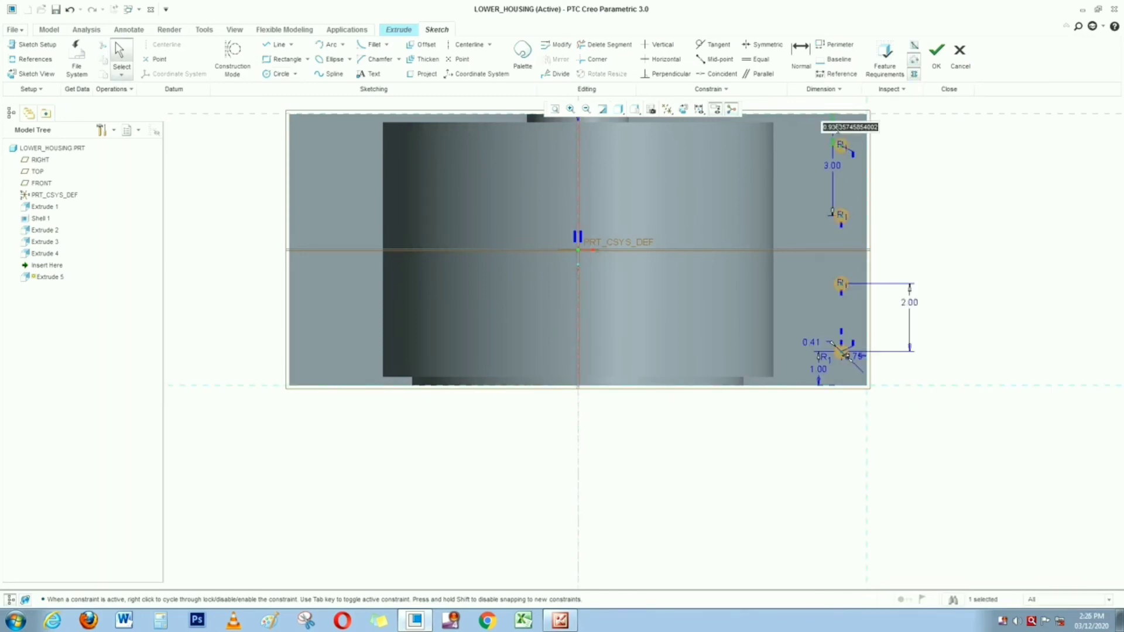
type("1")
key("Return")
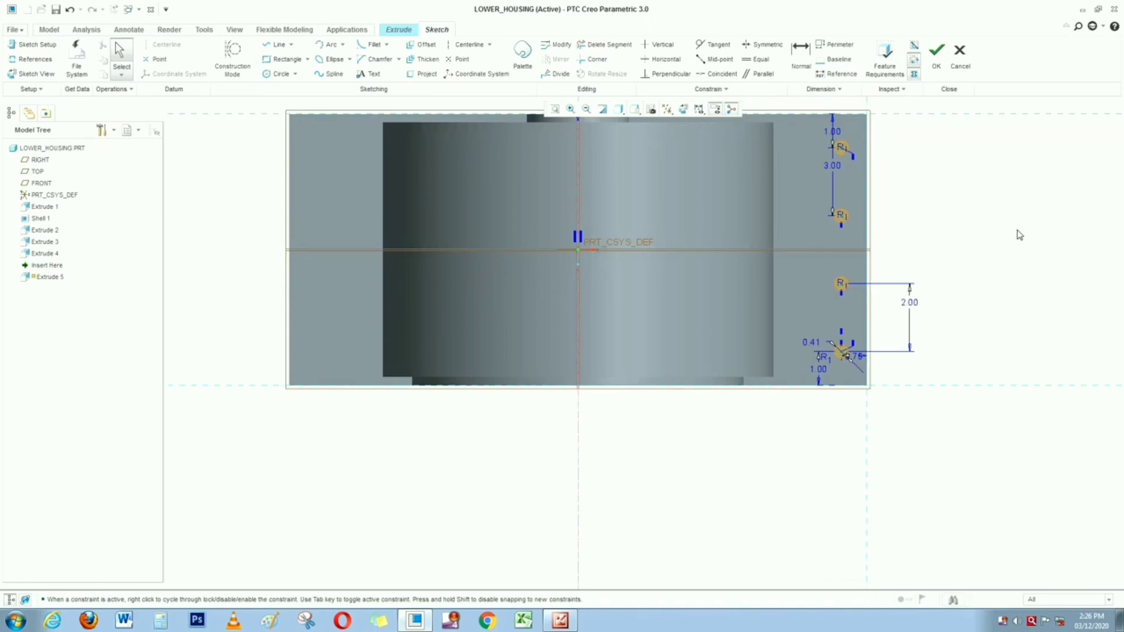
Mirror all four circles about the vertical centerline onto the left flange
left_click(845, 146)
left_click(842, 349, "ctrl")
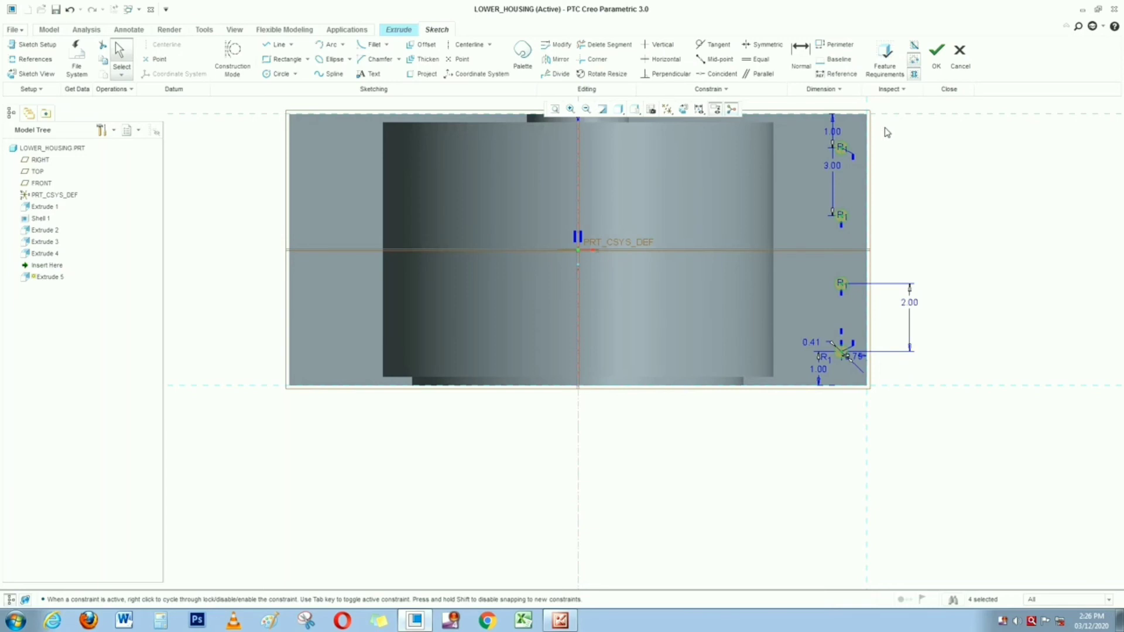
left_click(556, 59)
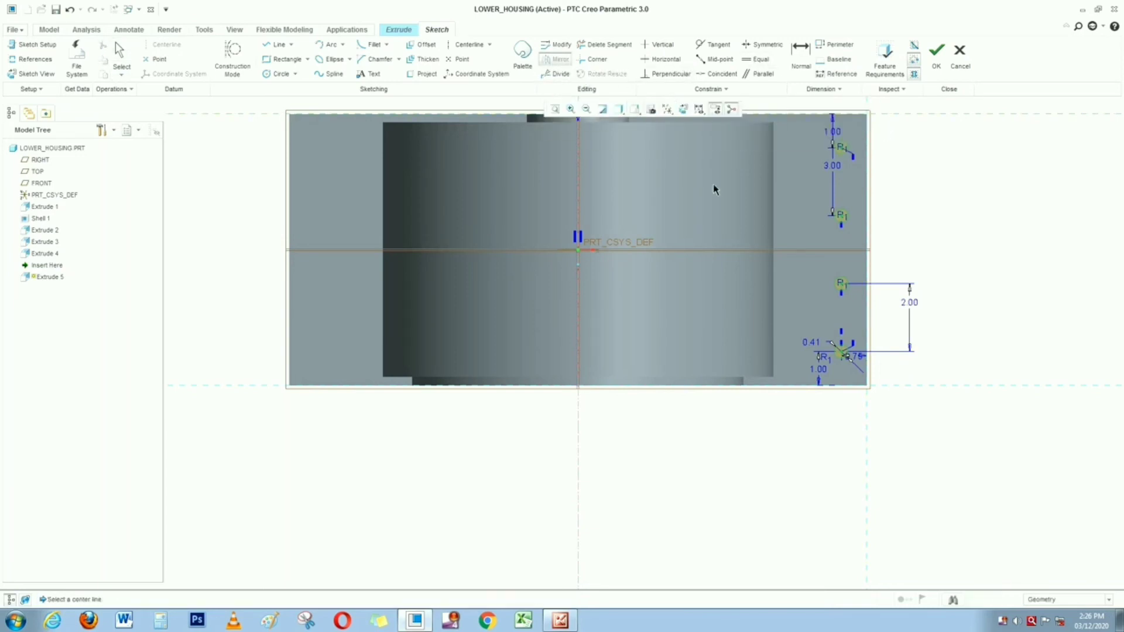
left_click(577, 191)
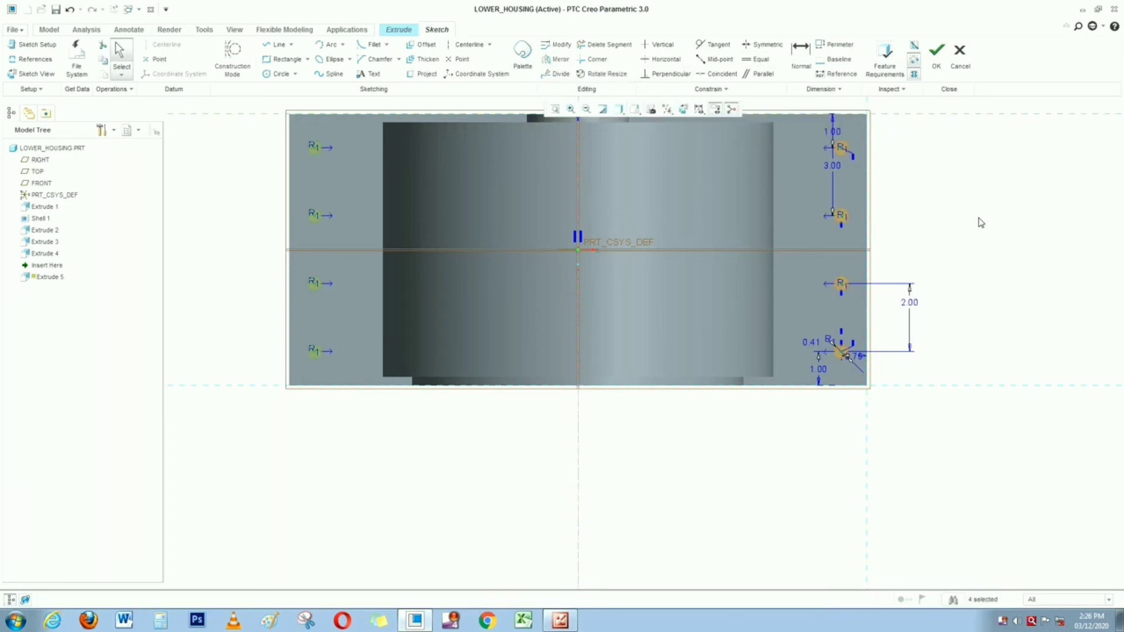
Finish the sketch and extrude the eight circles through all as a material-removing cut, with the direction flipped into the flanges
left_click(937, 53)
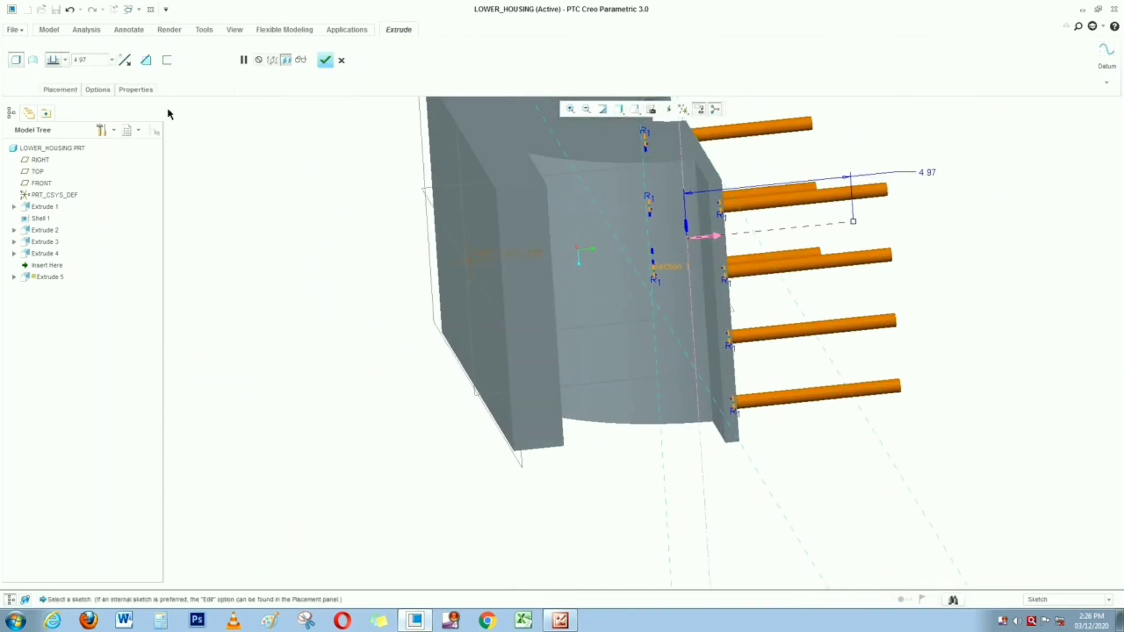
left_click(60, 62)
left_click(58, 114)
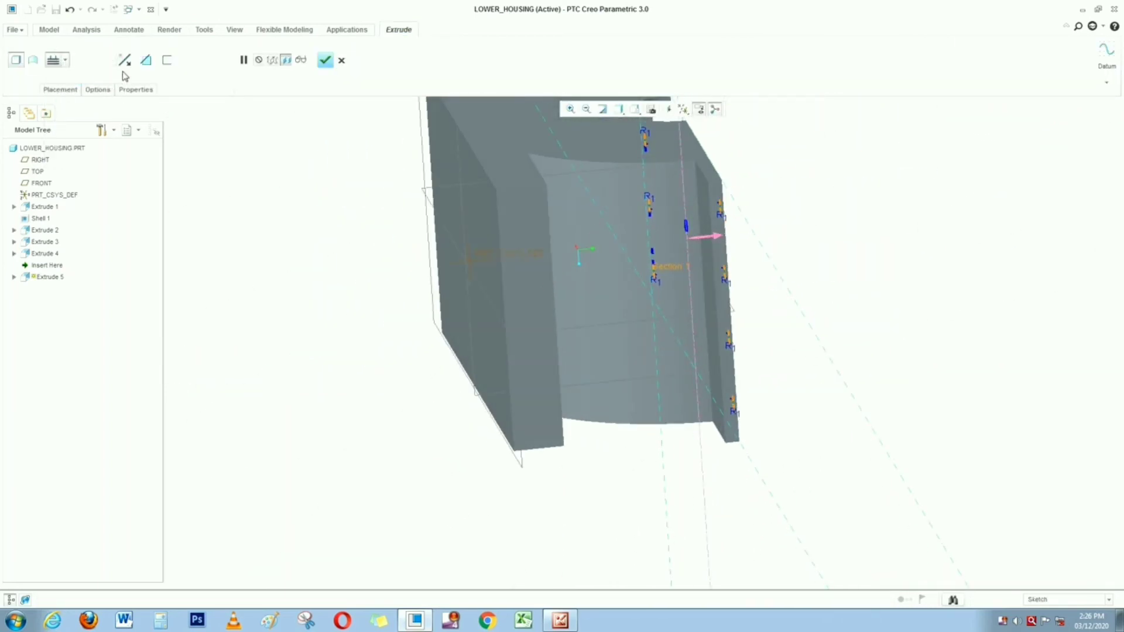
left_click(125, 60)
middle_click_drag(889, 209, 848, 219)
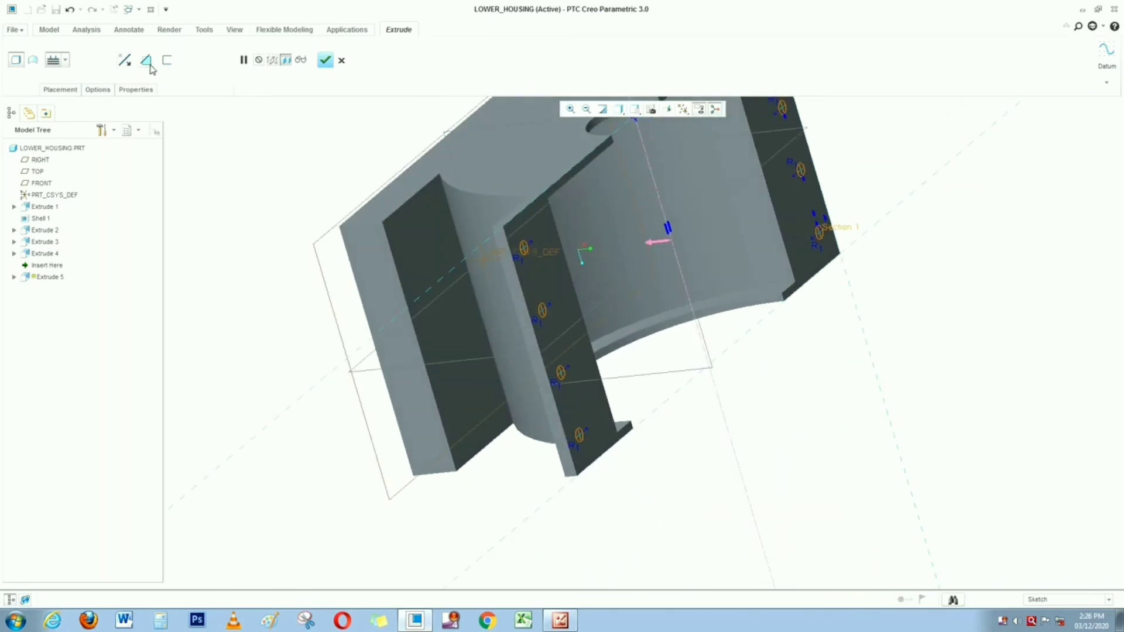
middle_click(885, 342)
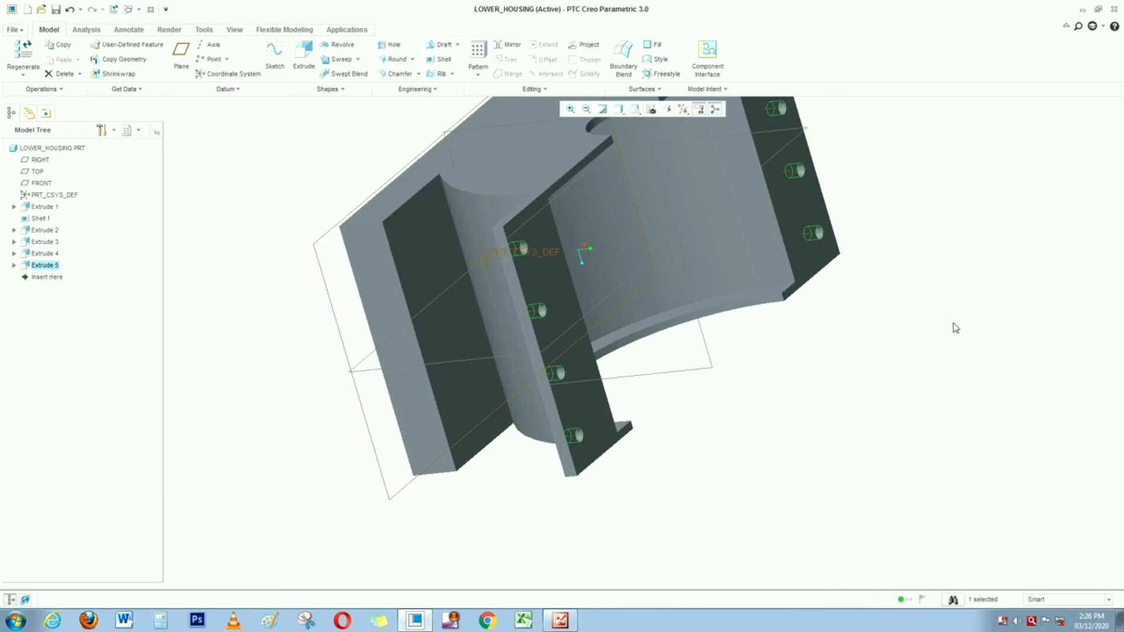
middle_click_drag(953, 326, 960, 240)
left_click(959, 240)
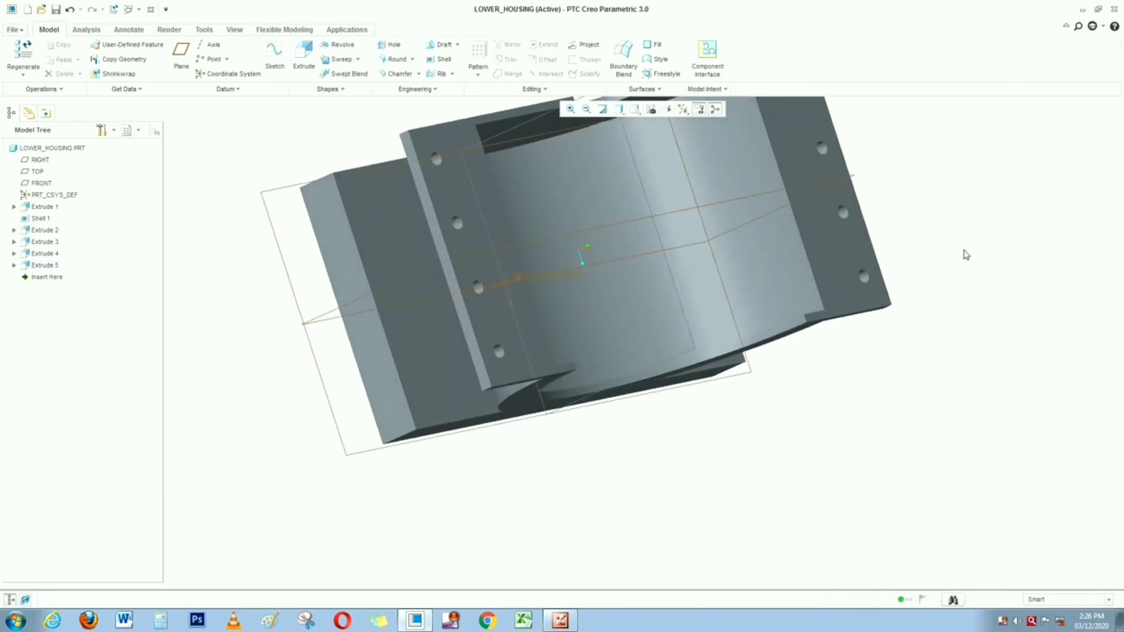
key("ctrl+d")
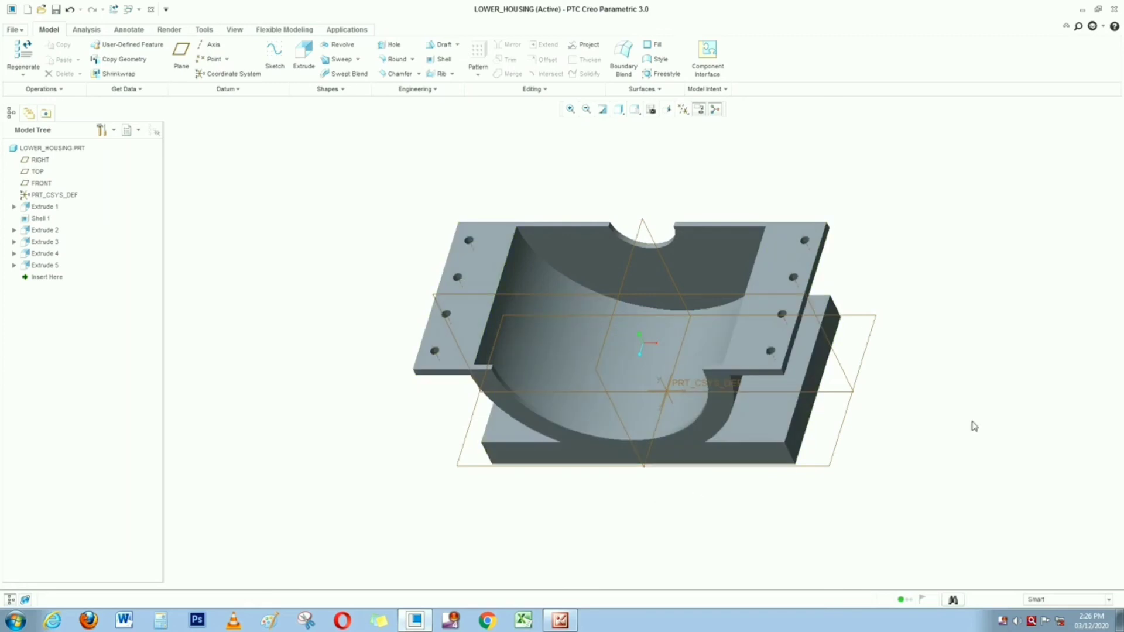
middle_click_drag(981, 307, 999, 284)
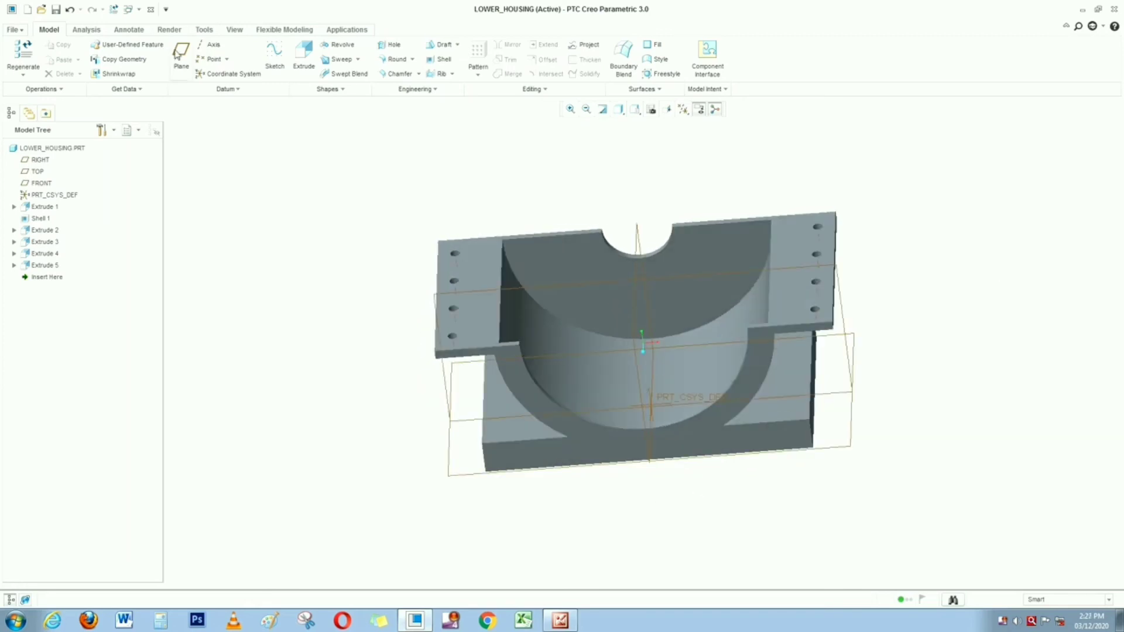
Turn off the display of all datum features and return the model to its default orientation
left_click(683, 110)
left_click(684, 124)
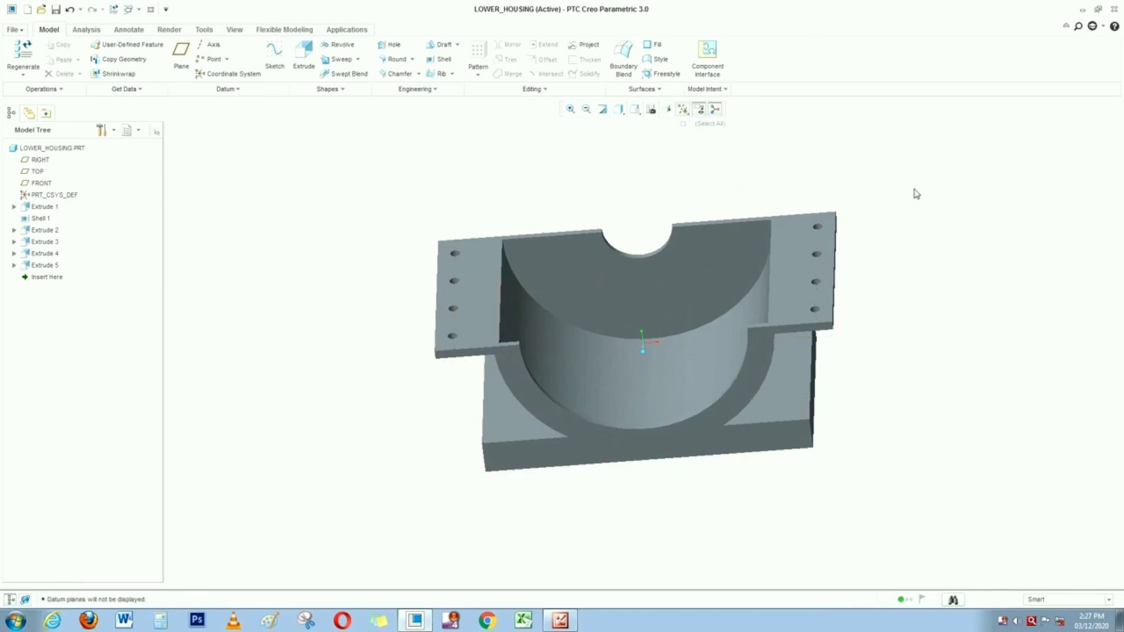
middle_click_drag(923, 227, 907, 260)
middle_click_drag(781, 241, 823, 168)
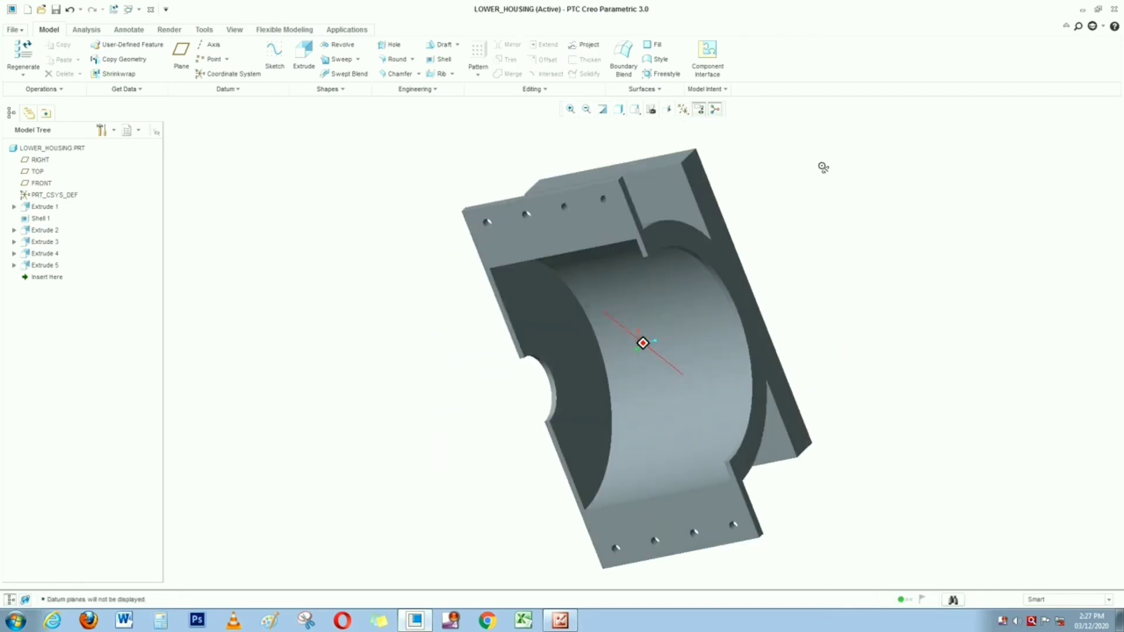
key("ctrl+d")
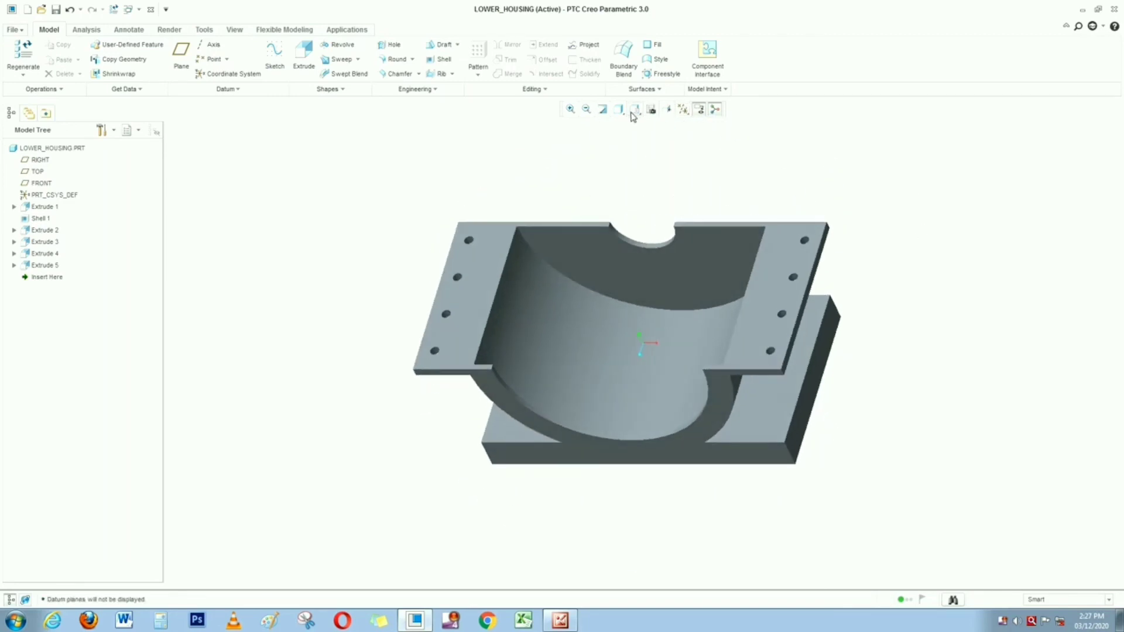
Examine the housing in the bottom, front and right standard views, then restore the default orientation
left_click(634, 110)
left_click(651, 149)
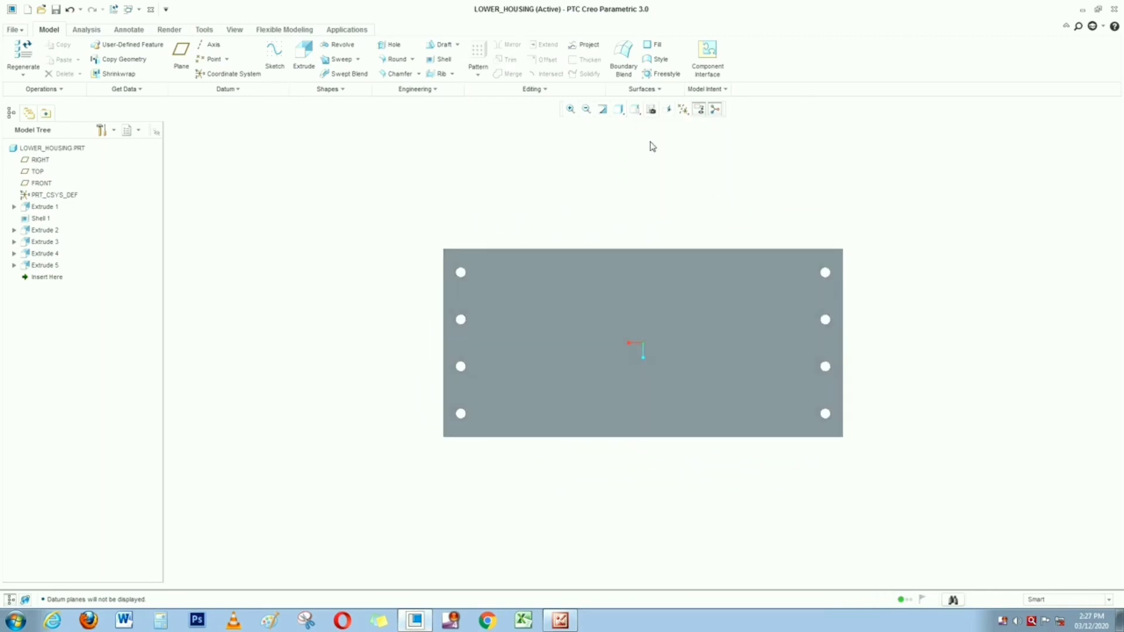
left_click(652, 114)
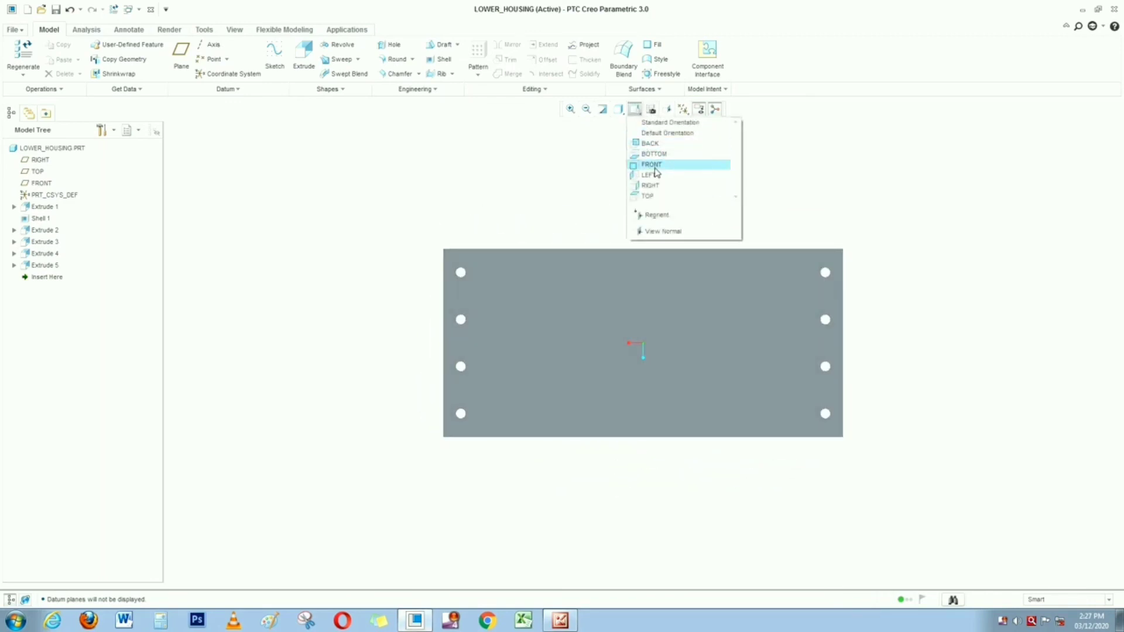
left_click(654, 161)
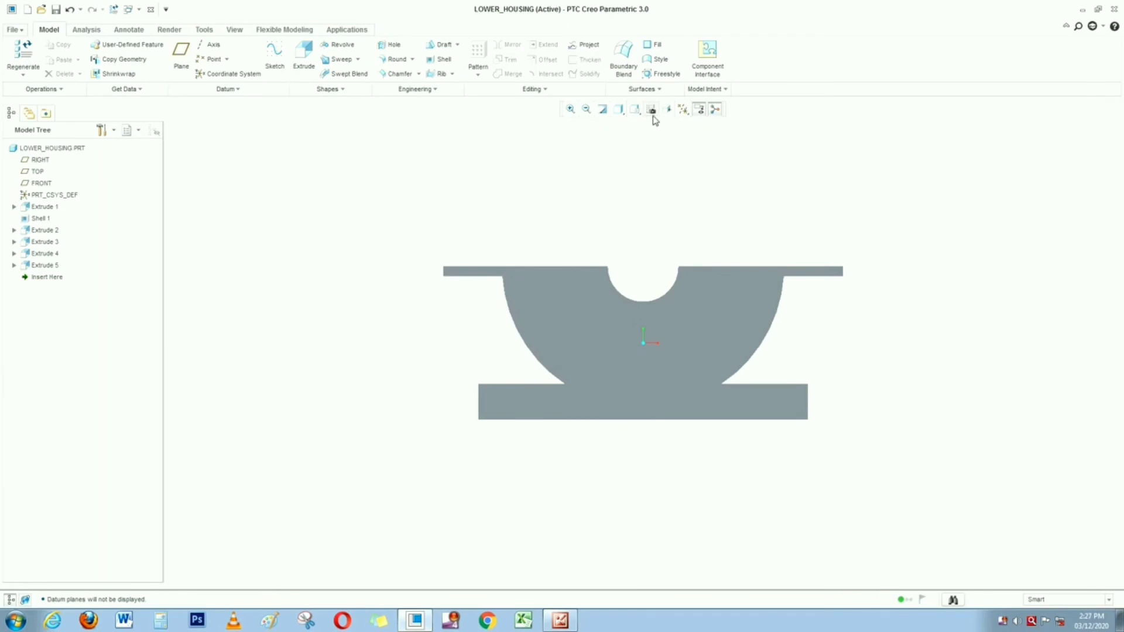
left_click(643, 112)
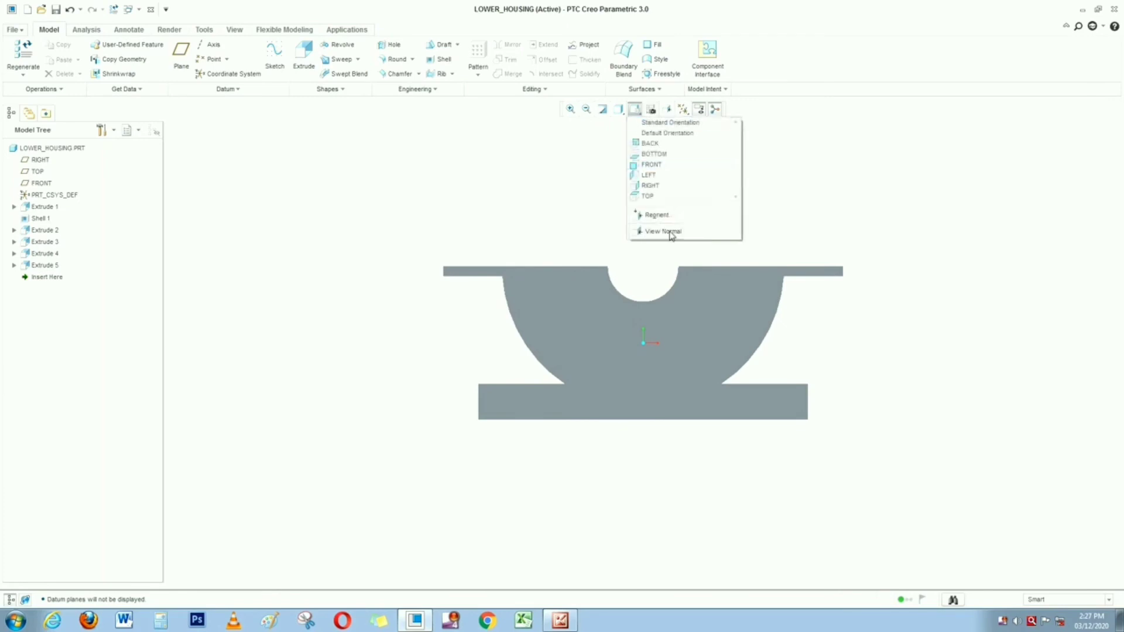
left_click(650, 186)
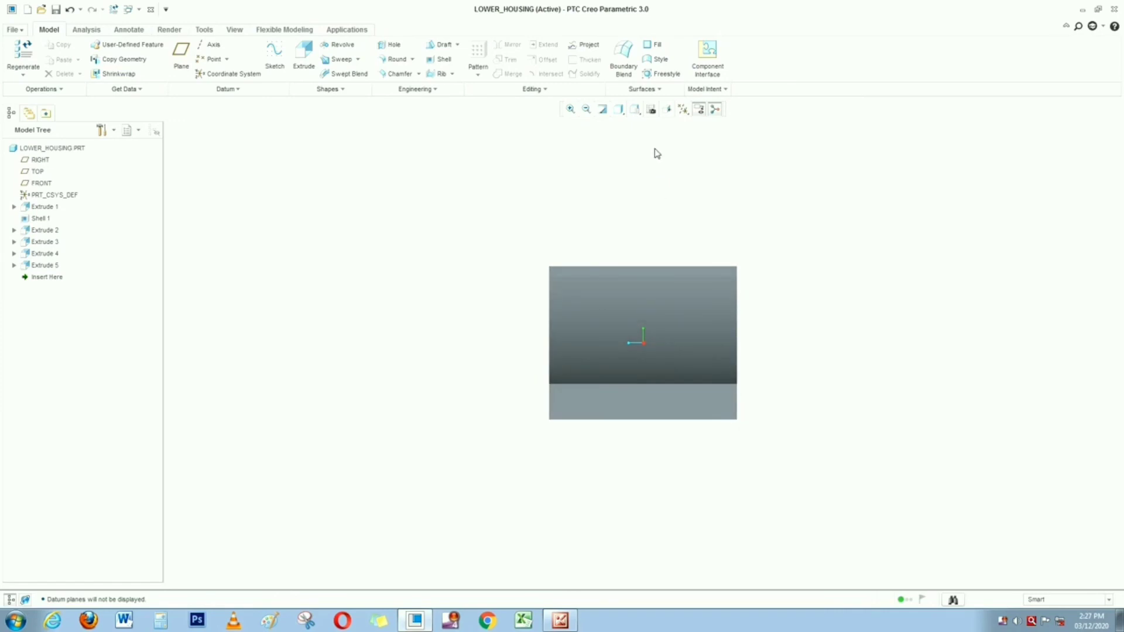
key("ctrl+d")
Set the model's display style to Shading With Edges
left_click(619, 110)
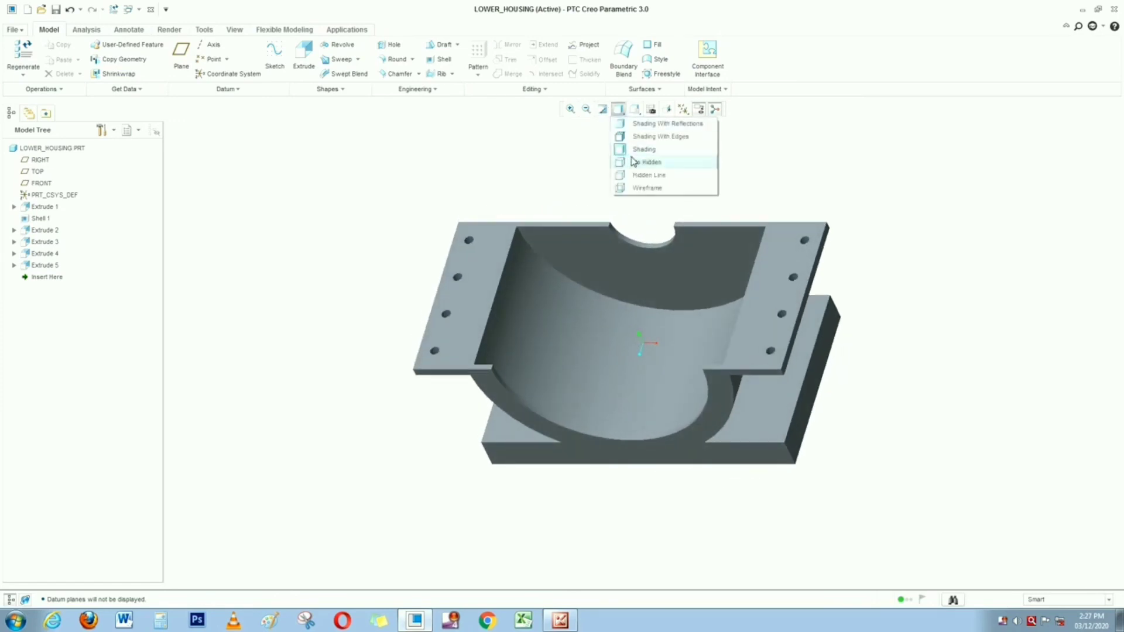
left_click(662, 137)
mouse_move(833, 184)
middle_mouse_down()
mouse_move(881, 123)
mouse_move(895, 158)
mouse_move(791, 225)
mouse_move(886, 203)
middle_mouse_up()
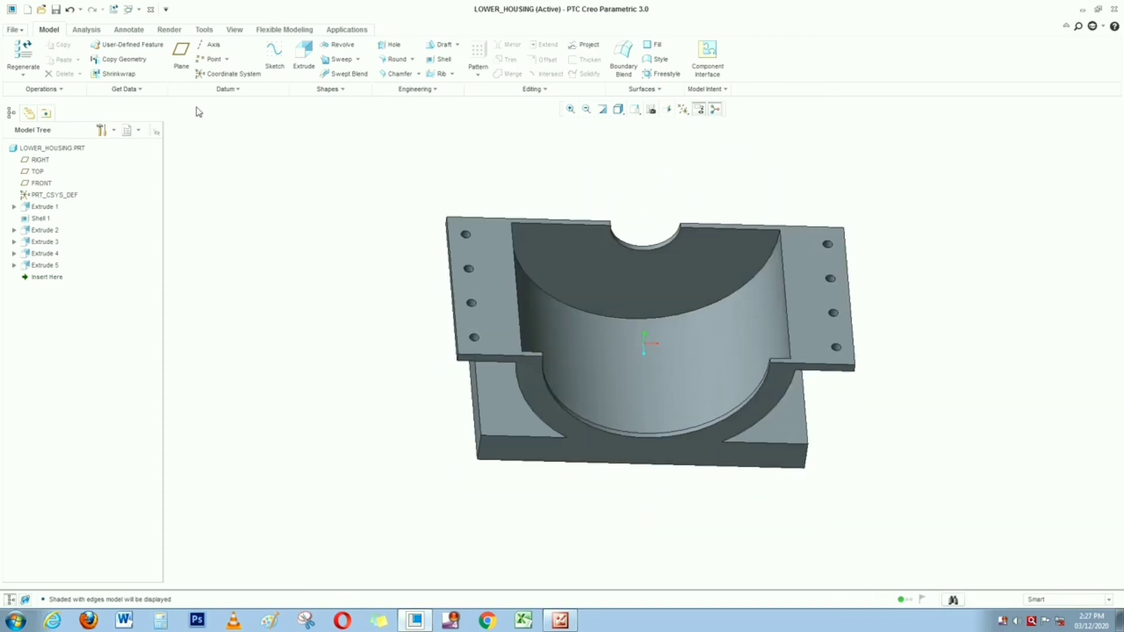
Choose a red appearance from the appearance gallery and start applying it to model surfaces
left_click(170, 29)
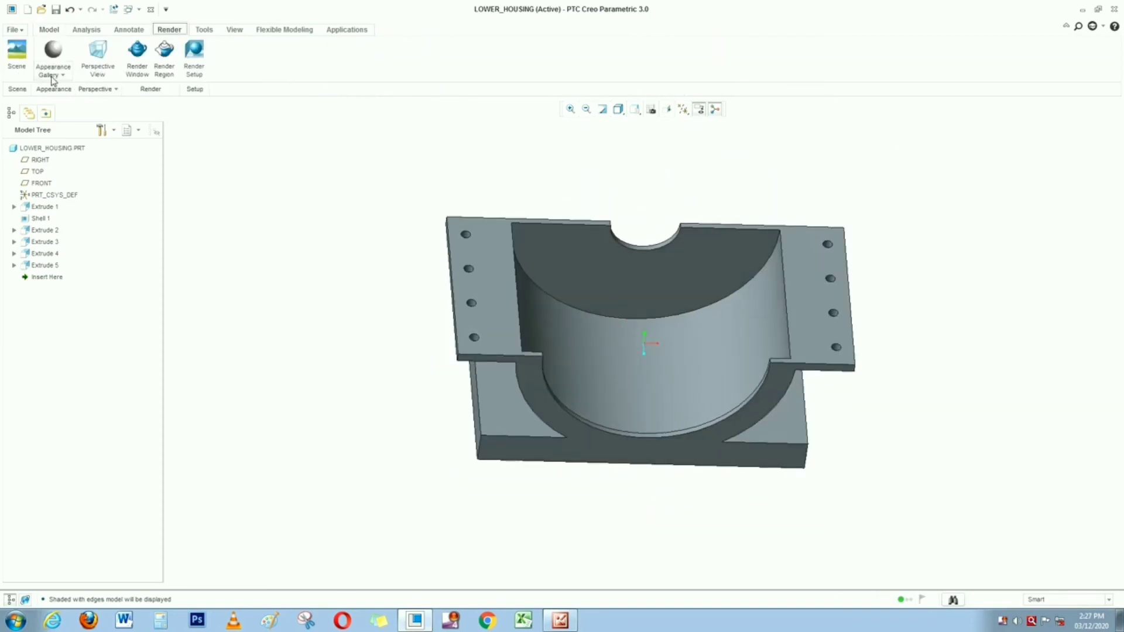
left_click(52, 75)
left_click(150, 155)
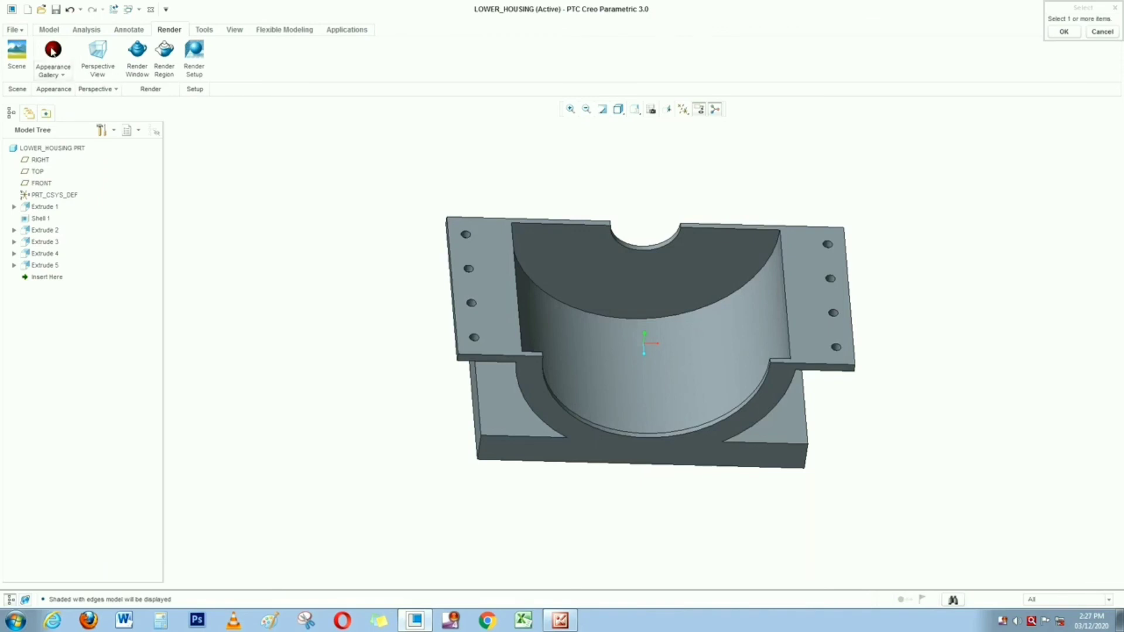
left_click(53, 52)
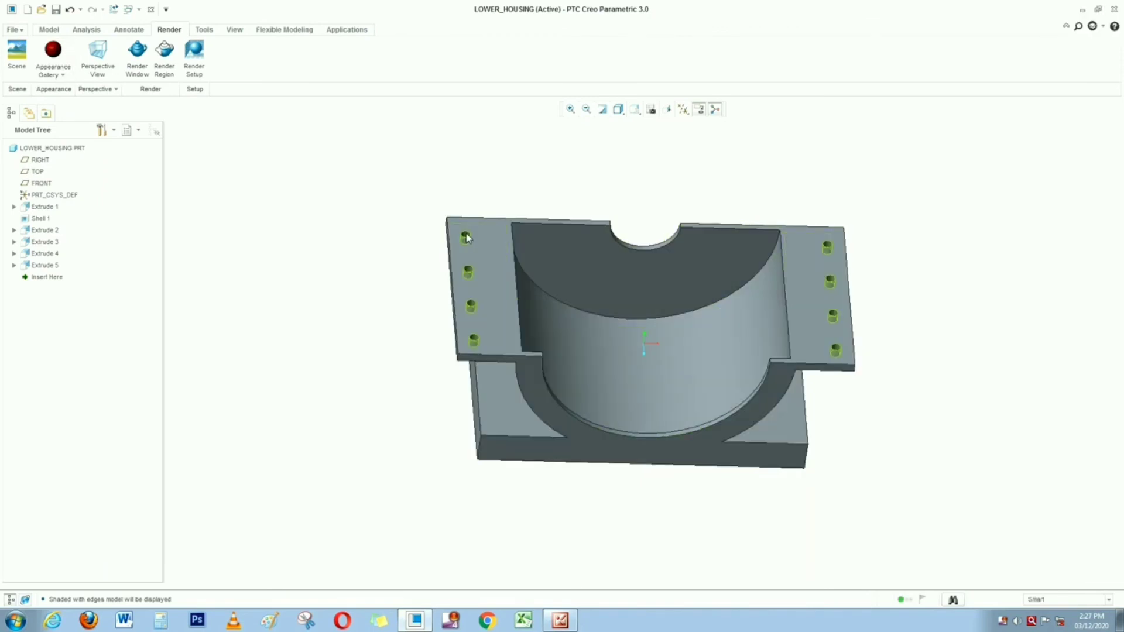
left_click(466, 236)
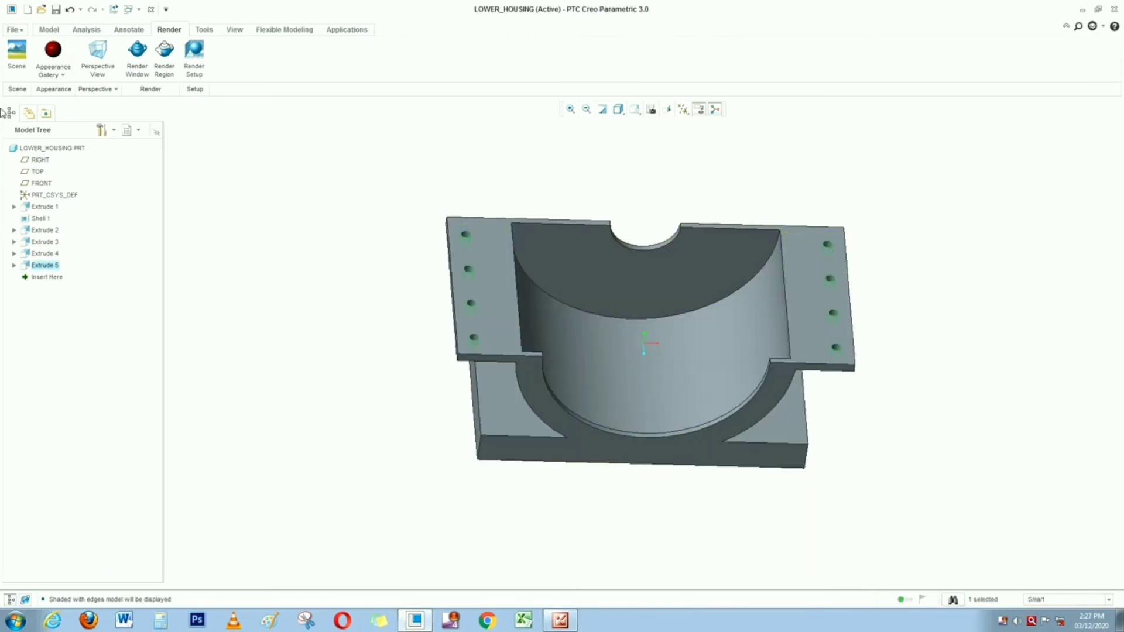
left_click(49, 53)
left_click(54, 50)
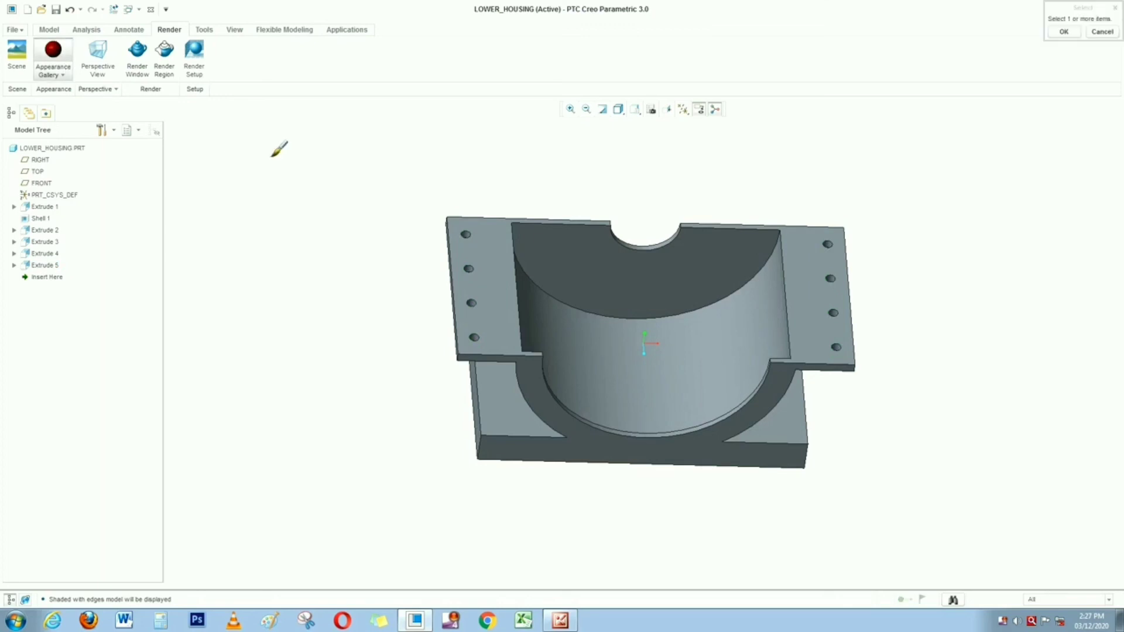
Select the cylindrical surfaces of the flange holes that are visible from above for the red appearance
left_click(466, 235)
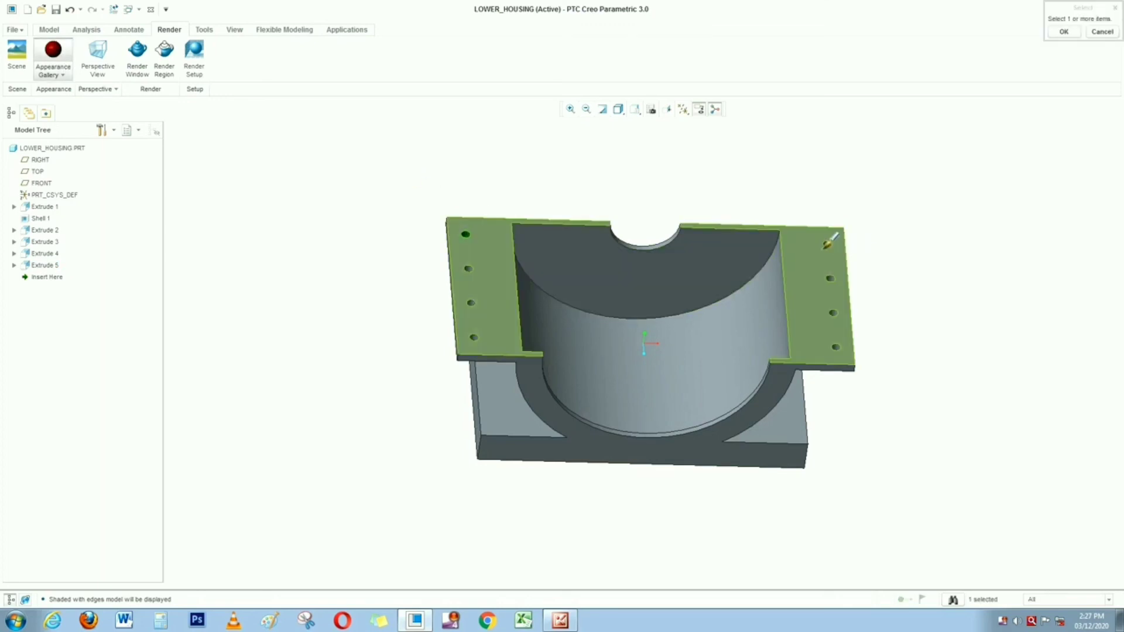
mouse_move(914, 237)
middle_mouse_down()
mouse_move(901, 308)
mouse_move(922, 225)
middle_mouse_up()
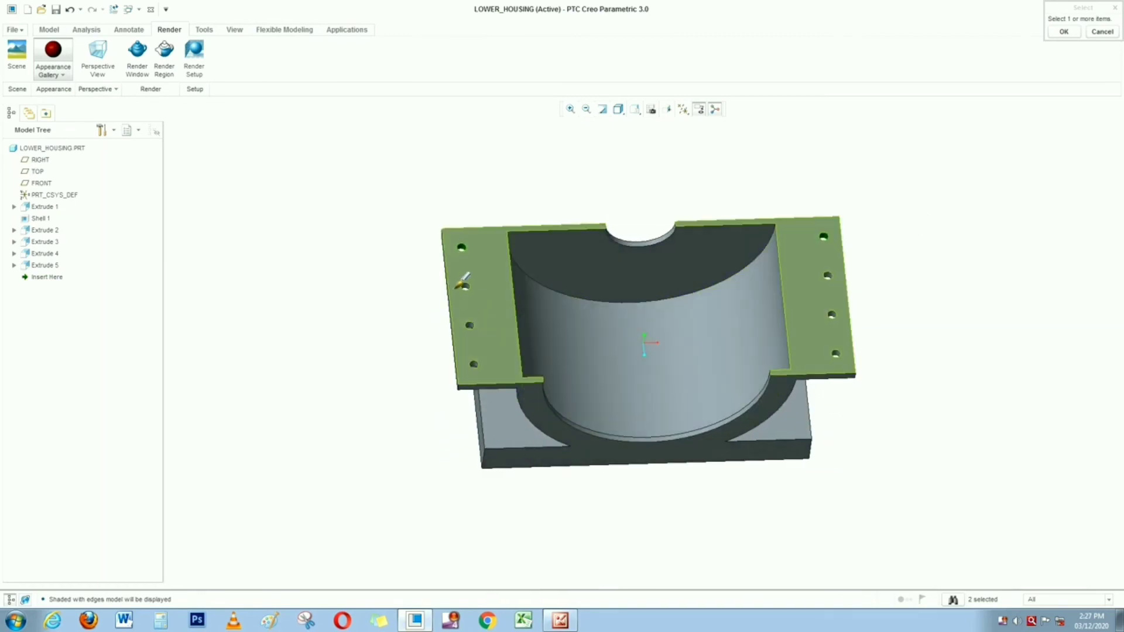
left_click(827, 274, "ctrl")
left_click(831, 314, "ctrl")
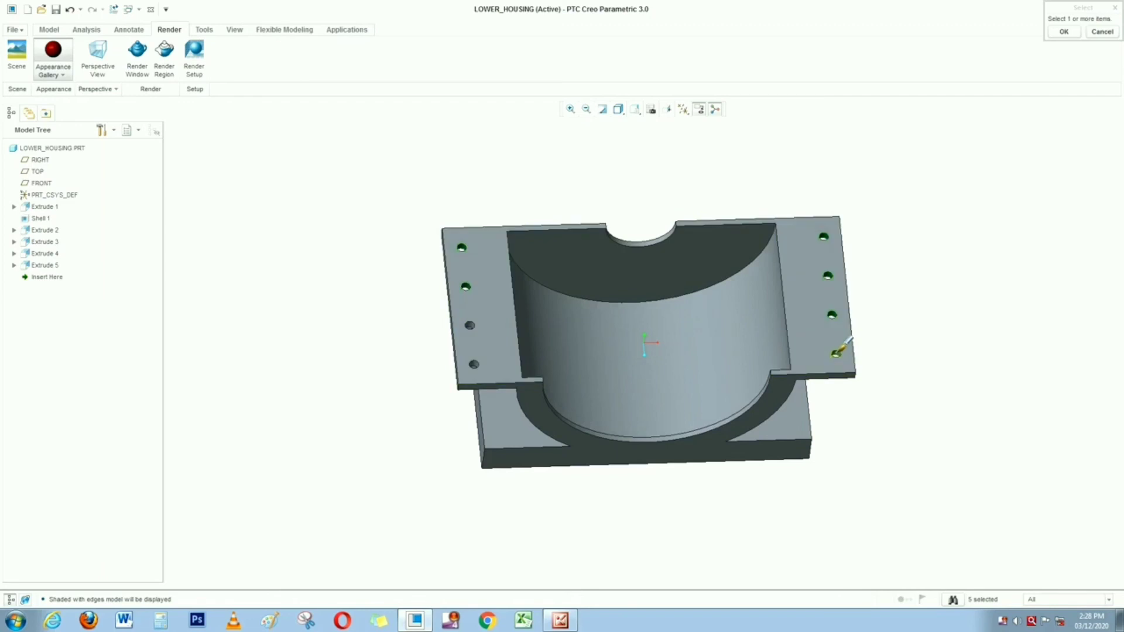
left_click(835, 353, "ctrl")
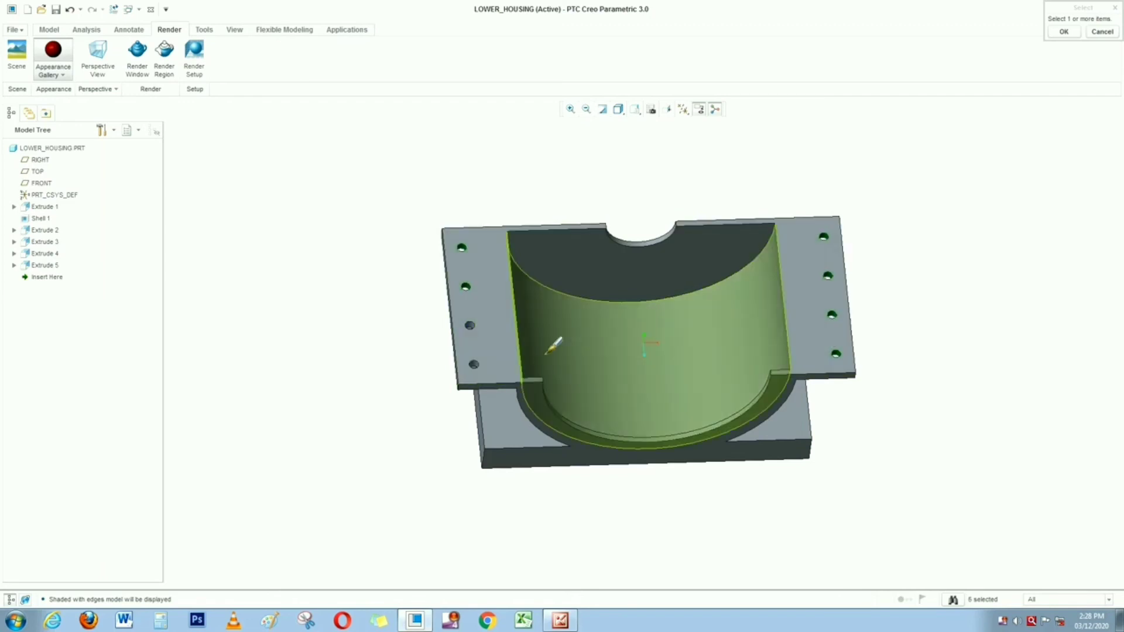
left_click(470, 325, "ctrl")
Add the remaining half surfaces of the eight holes from the opposite side, leaving out the flange face, and apply the red appearance
middle_click_drag(968, 194, 946, 292)
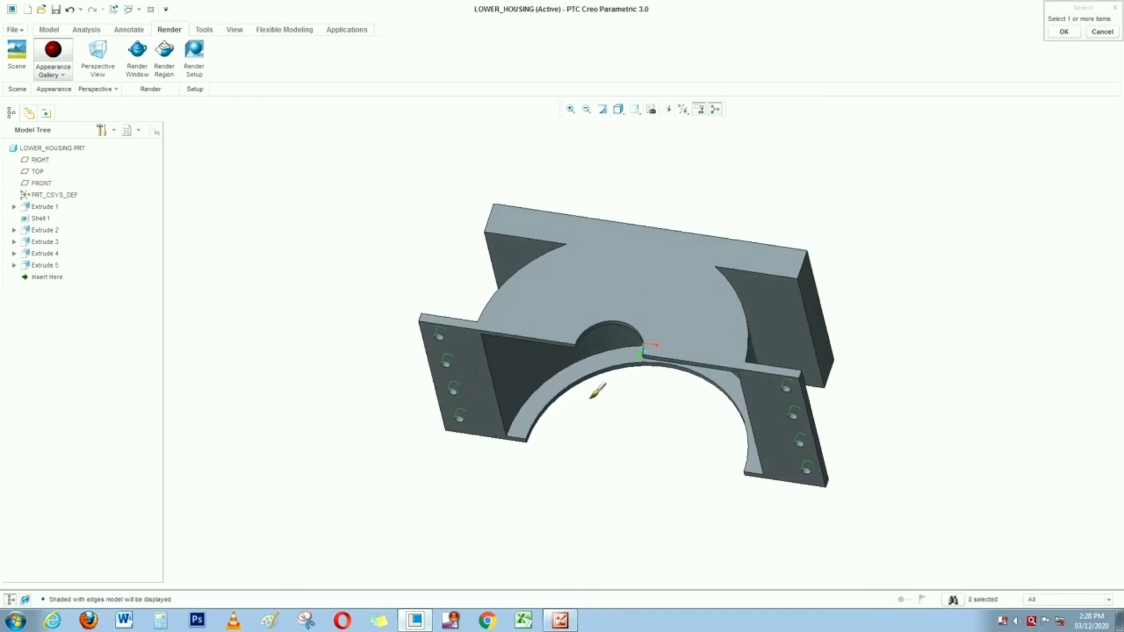
left_click(459, 418, "ctrl")
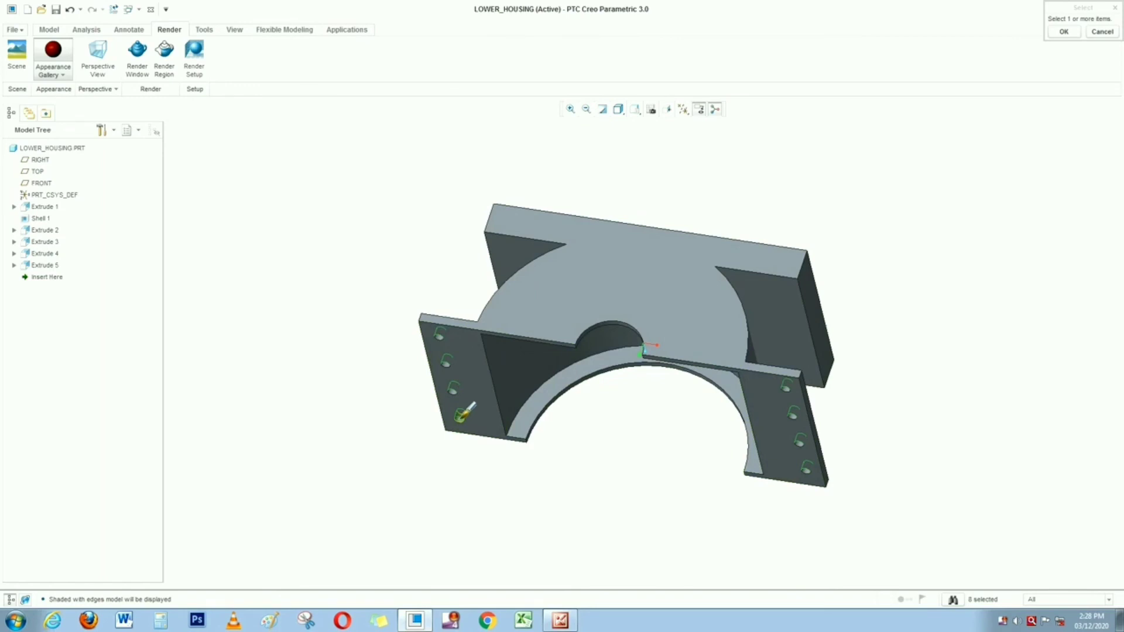
left_click(453, 365, "ctrl")
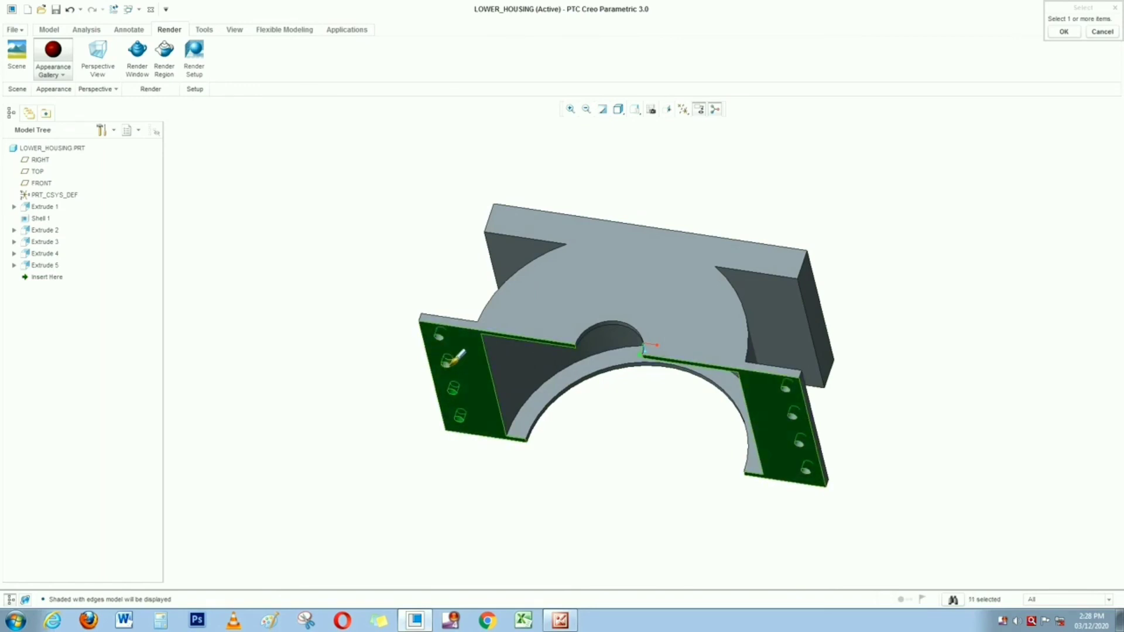
left_click(469, 366, "ctrl")
left_click(448, 364, "ctrl")
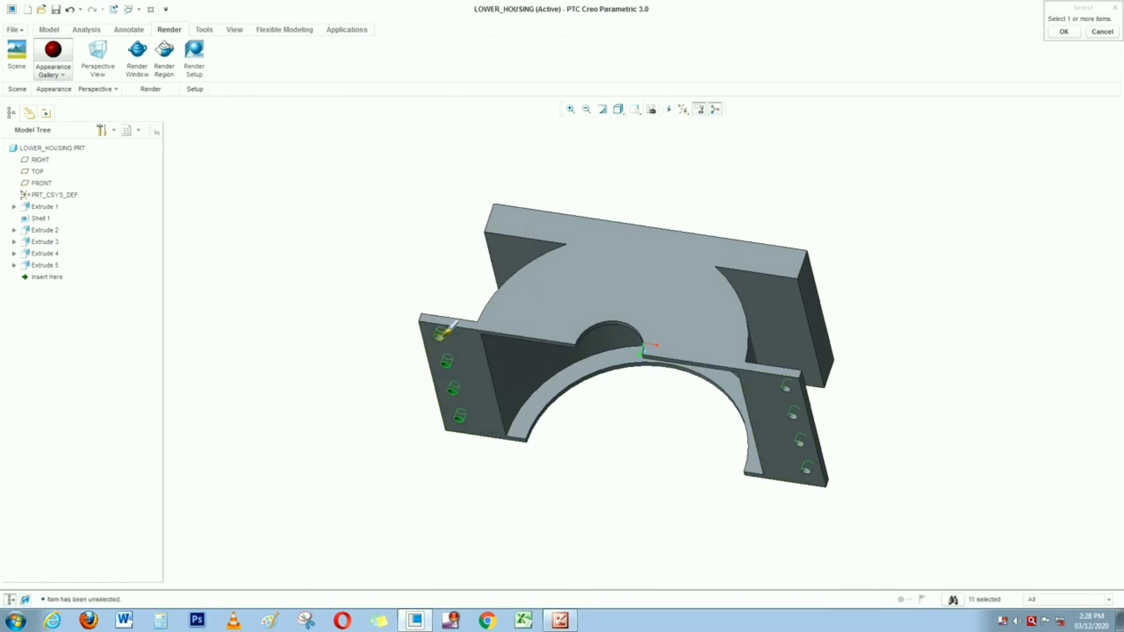
left_click(443, 333, "ctrl")
left_click(808, 466, "ctrl")
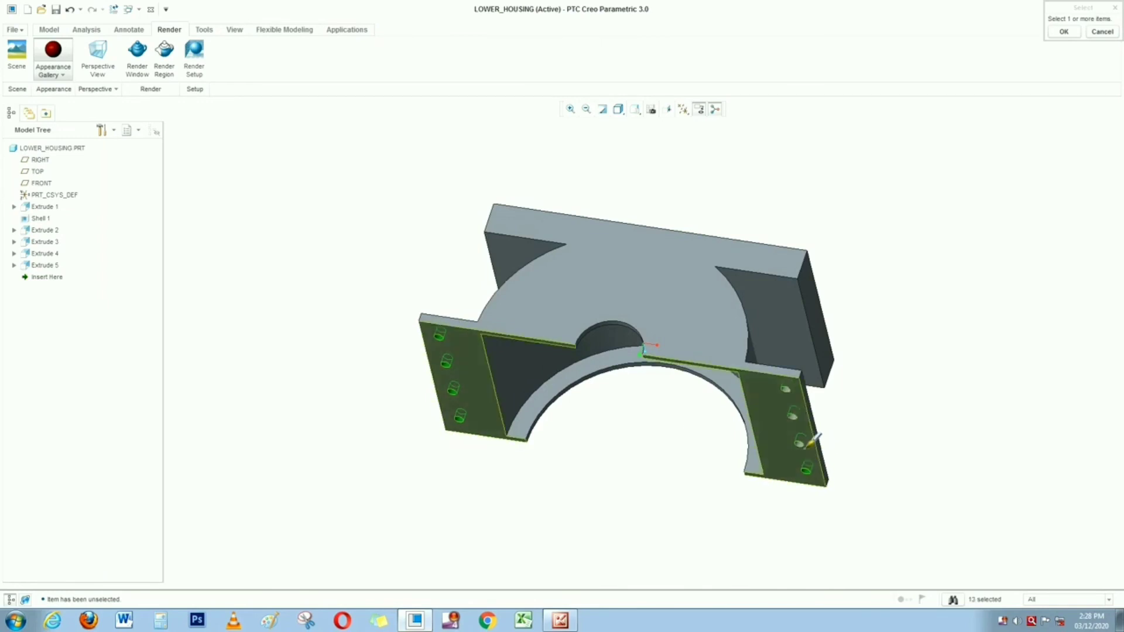
left_click(809, 443, "ctrl")
left_click(793, 417, "ctrl")
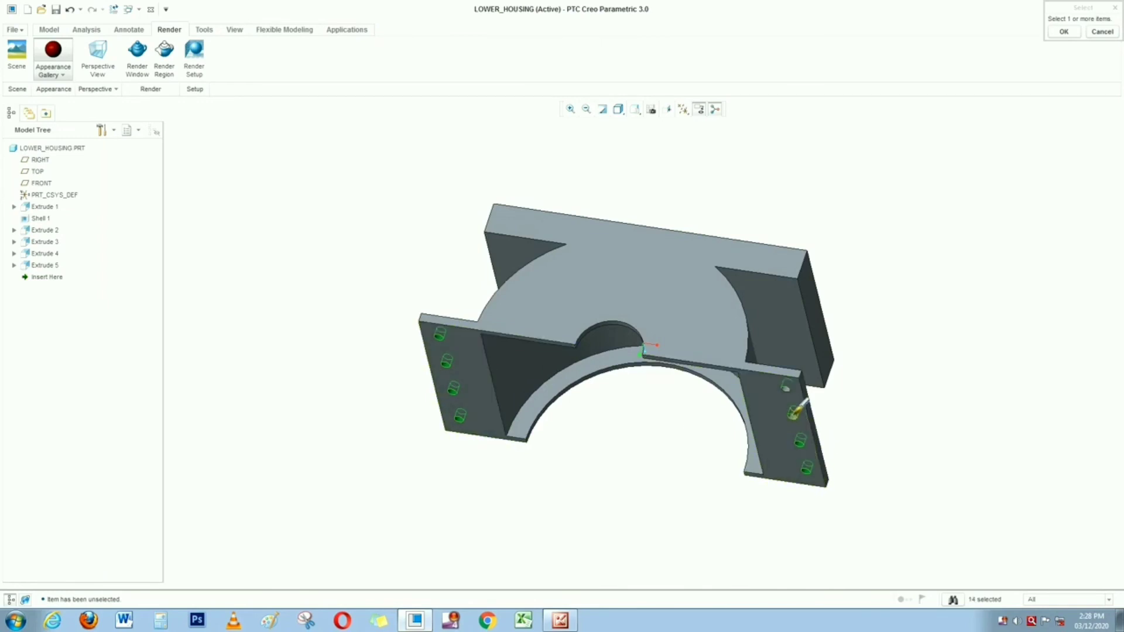
left_click(787, 385, "ctrl")
middle_click(872, 391)
middle_click_drag(714, 394, 570, 233)
key("ctrl+d")
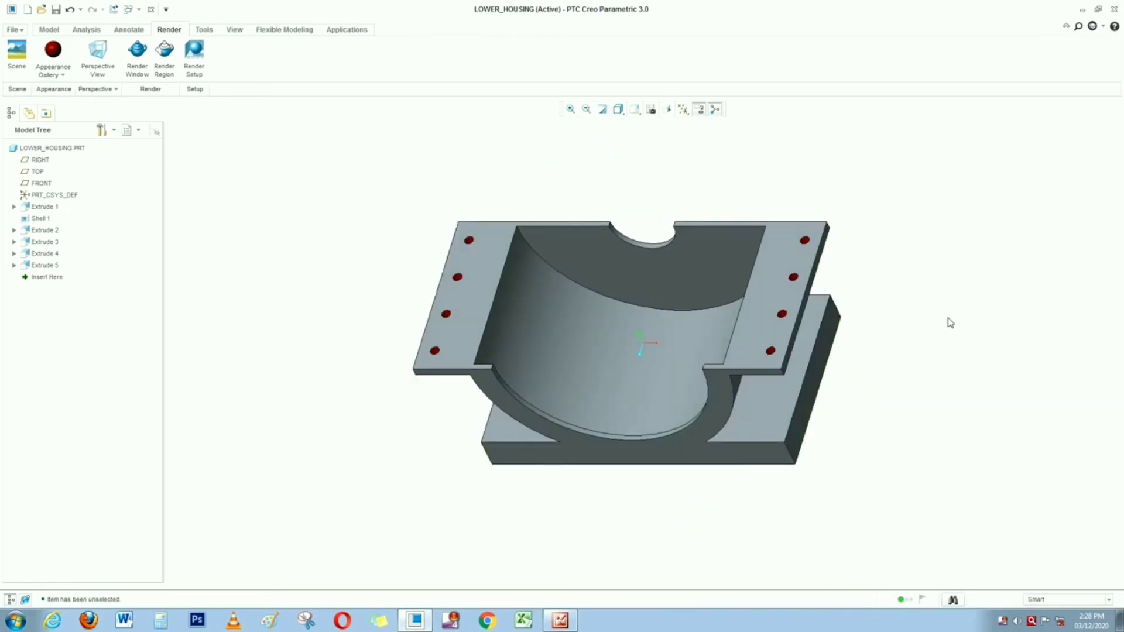
mouse_move(923, 364)
middle_mouse_down()
mouse_move(958, 331)
mouse_move(958, 359)
mouse_move(958, 349)
middle_mouse_up()
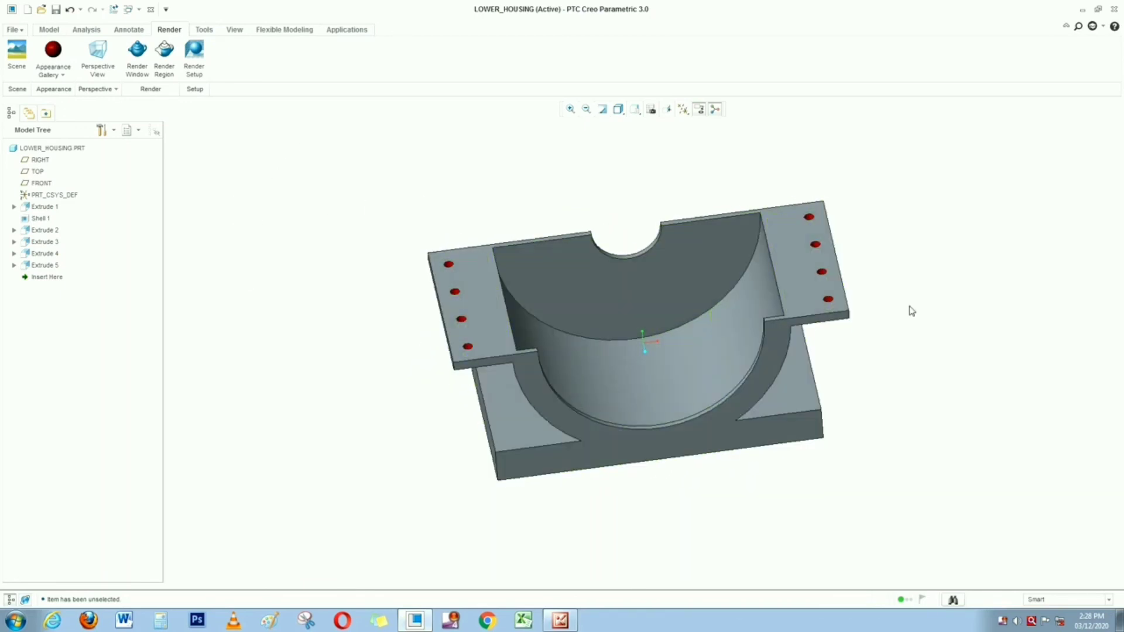
middle_click_drag(977, 347, 981, 347)
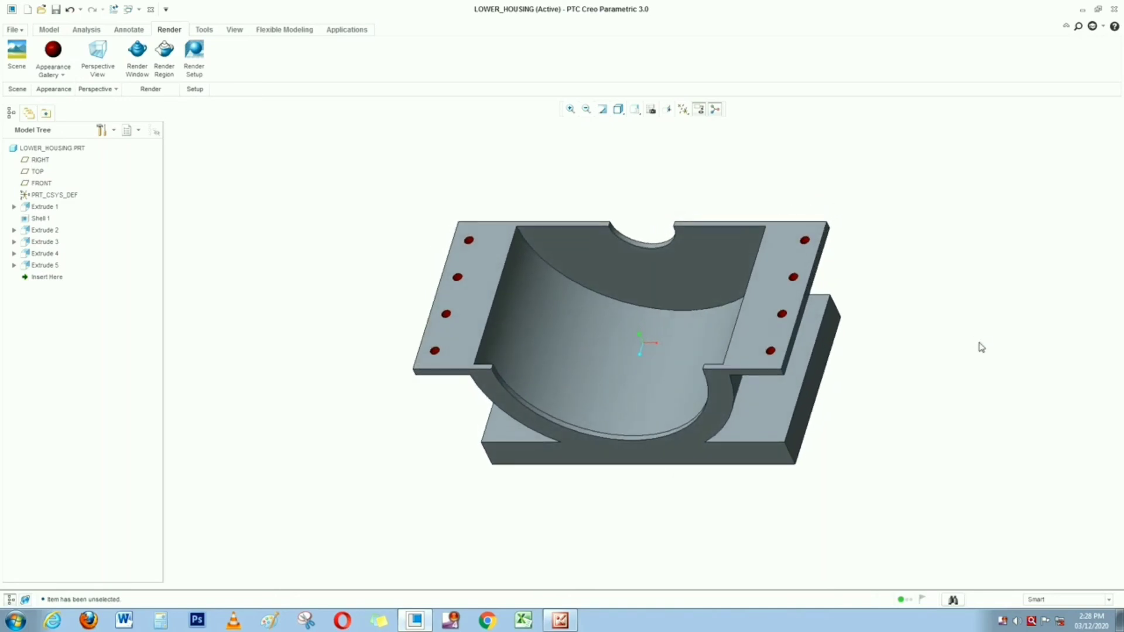